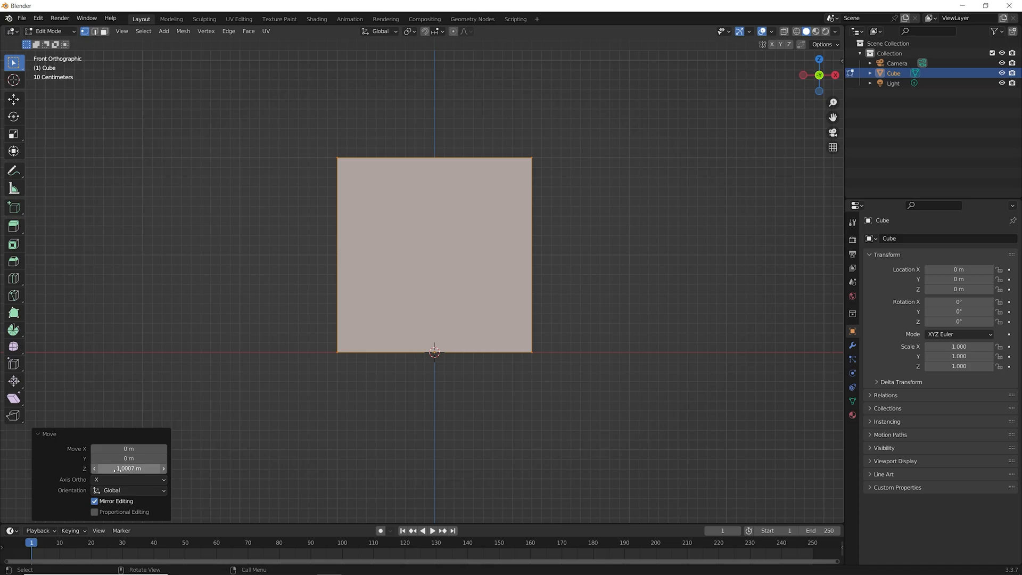
Set the cube mesh's Z move distance to exactly 1 m so its base sits at the origin.
{"action": "left_click", "coordinate": [122, 468]}
{"action": "type", "text": "1"}
{"action": "key", "text": "Return"}
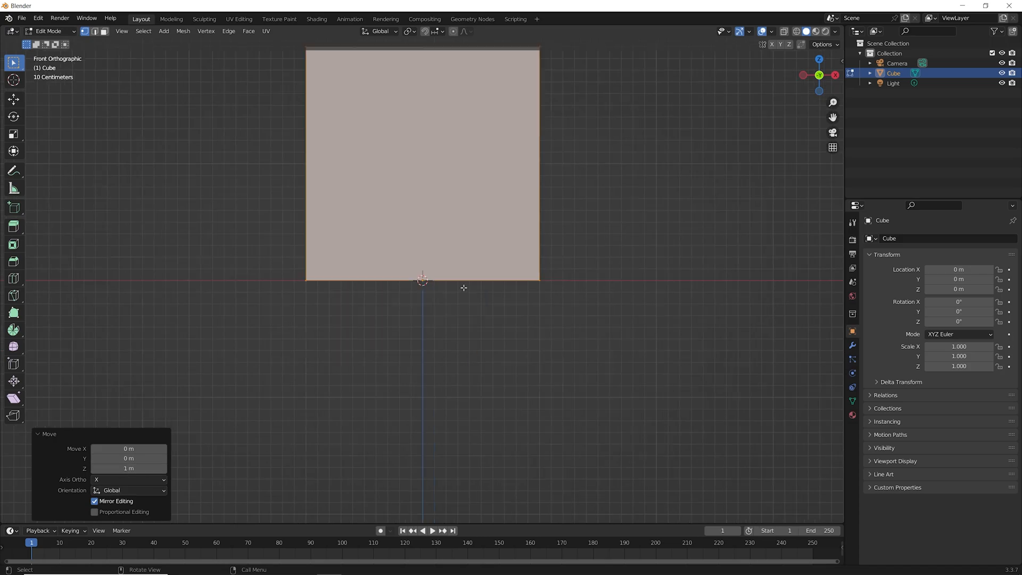
{"action": "middle_click_drag", "start_coordinate": [463, 287], "coordinate": [459, 410], "text": "shift"}
{"action": "left_click", "coordinate": [34, 438]}
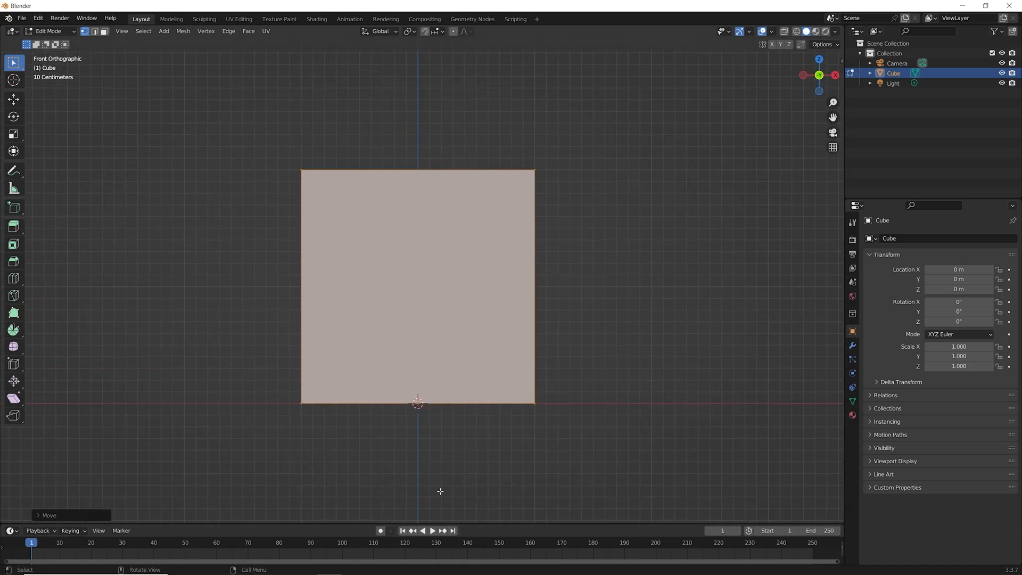
Select only the cube's top face and move it up about 1 m along Z in front view.
{"action": "left_click", "coordinate": [591, 349]}
{"action": "middle_click_drag", "start_coordinate": [590, 349], "coordinate": [610, 362]}
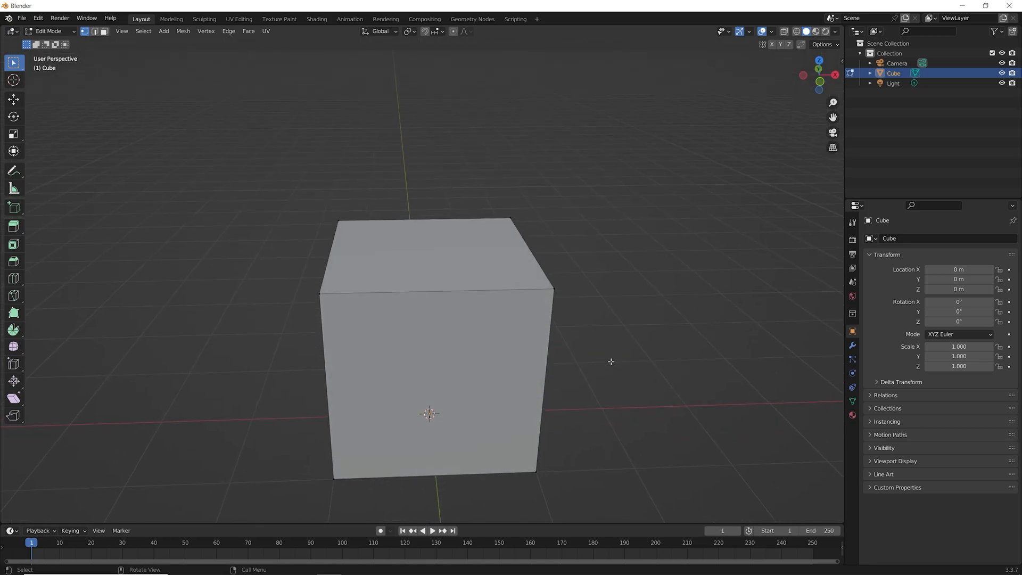
{"action": "key", "text": "3"}
{"action": "left_click", "coordinate": [414, 272]}
{"action": "key", "text": "KP_1"}
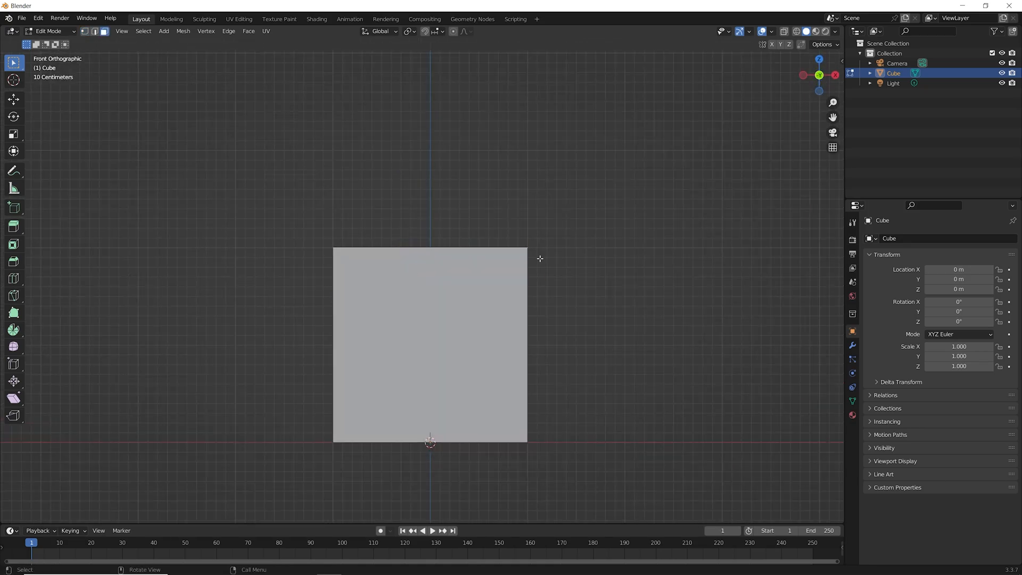
{"action": "scroll", "coordinate": [474, 185], "scroll_direction": "up", "scroll_amount": 2}
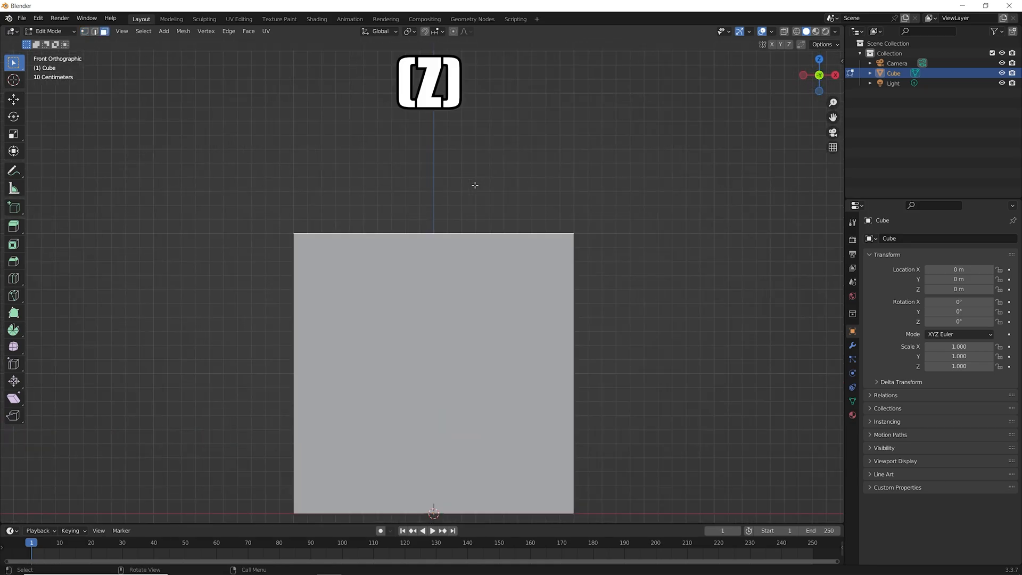
{"action": "key", "text": "g"}
{"action": "key", "text": "z"}
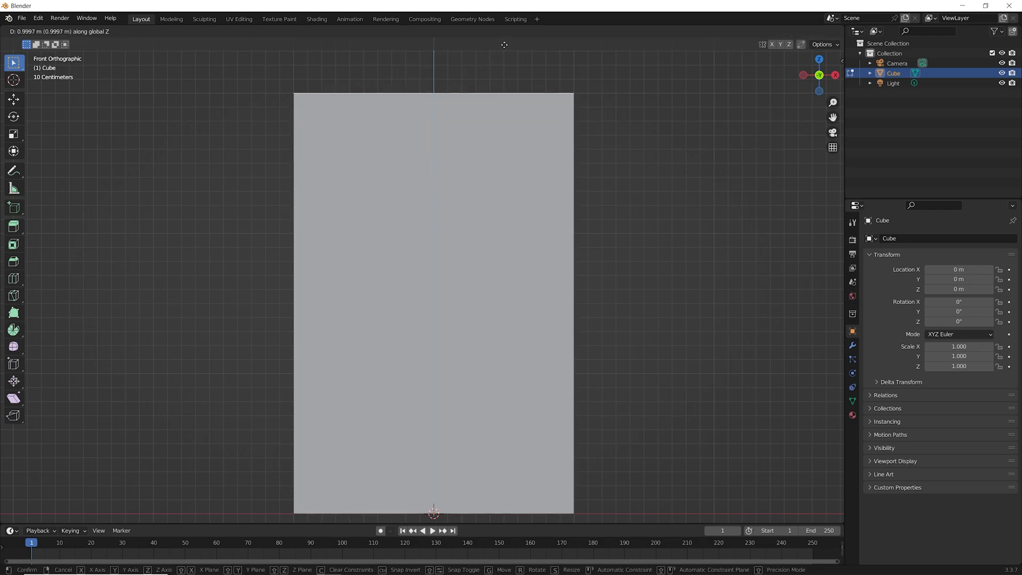
{"action": "left_click", "coordinate": [503, 44]}
Set the top face's Z move distance to exactly 1 m.
{"action": "left_click", "coordinate": [38, 515]}
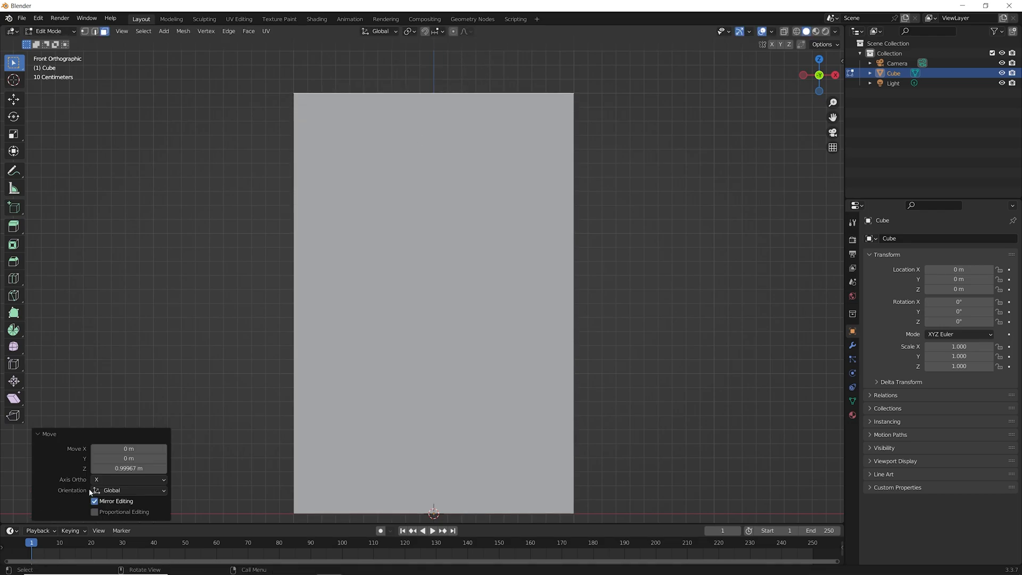
{"action": "left_click", "coordinate": [130, 468]}
{"action": "type", "text": "1"}
{"action": "key", "text": "Return"}
{"action": "left_click", "coordinate": [42, 437]}
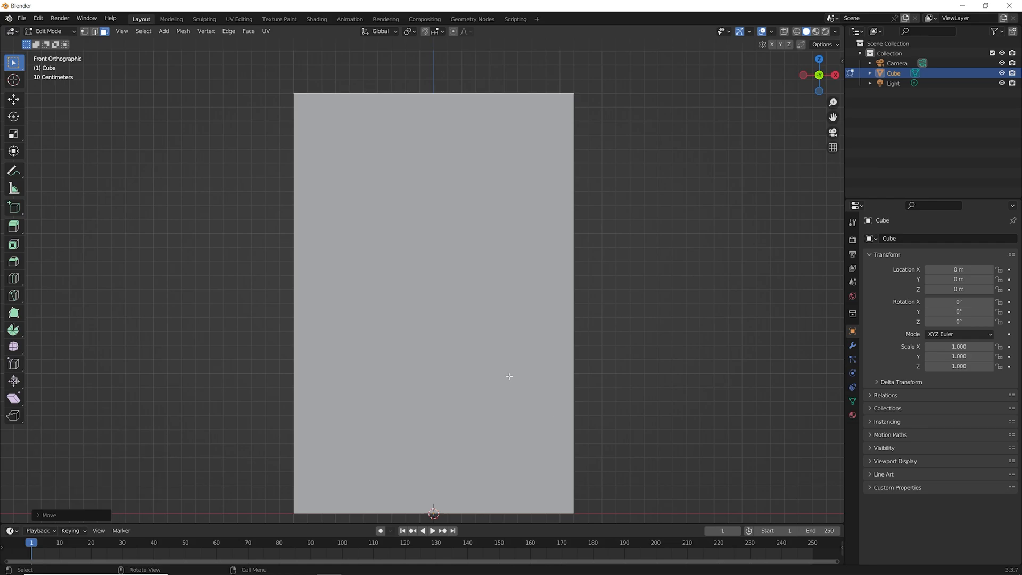
Switch the stretched cube back to Object Mode and check the available interaction modes.
{"action": "scroll", "coordinate": [627, 416], "scroll_direction": "down", "scroll_amount": 3}
{"action": "key", "text": "Tab"}
{"action": "middle_click_drag", "start_coordinate": [644, 371], "coordinate": [593, 387]}
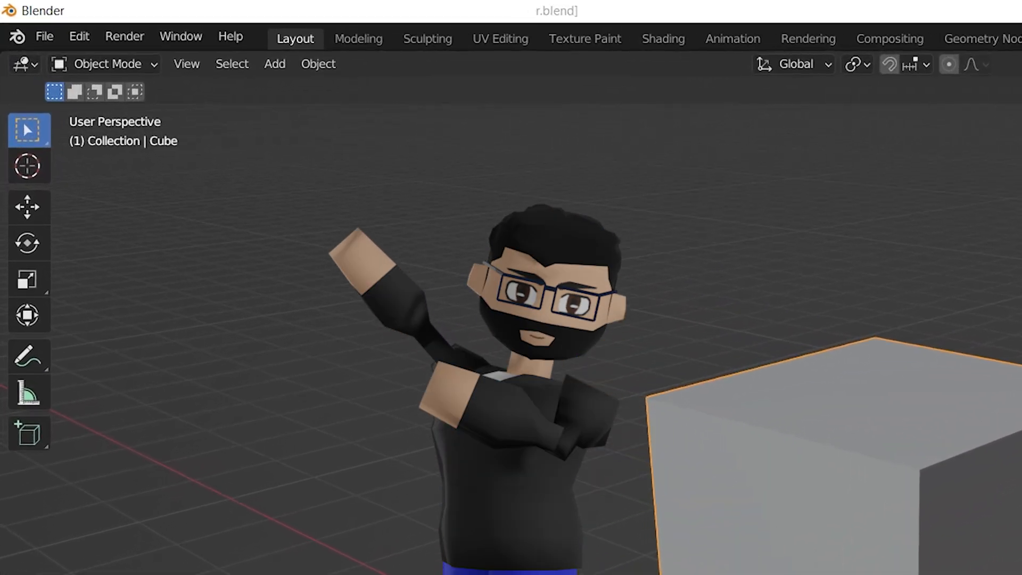
{"action": "left_click", "coordinate": [167, 74]}
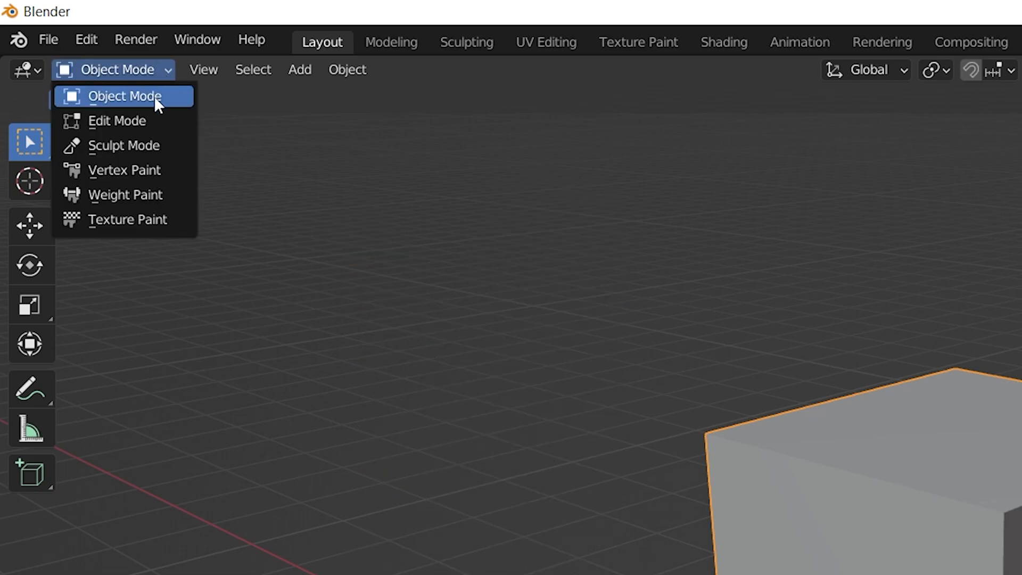
{"action": "left_click", "coordinate": [145, 121]}
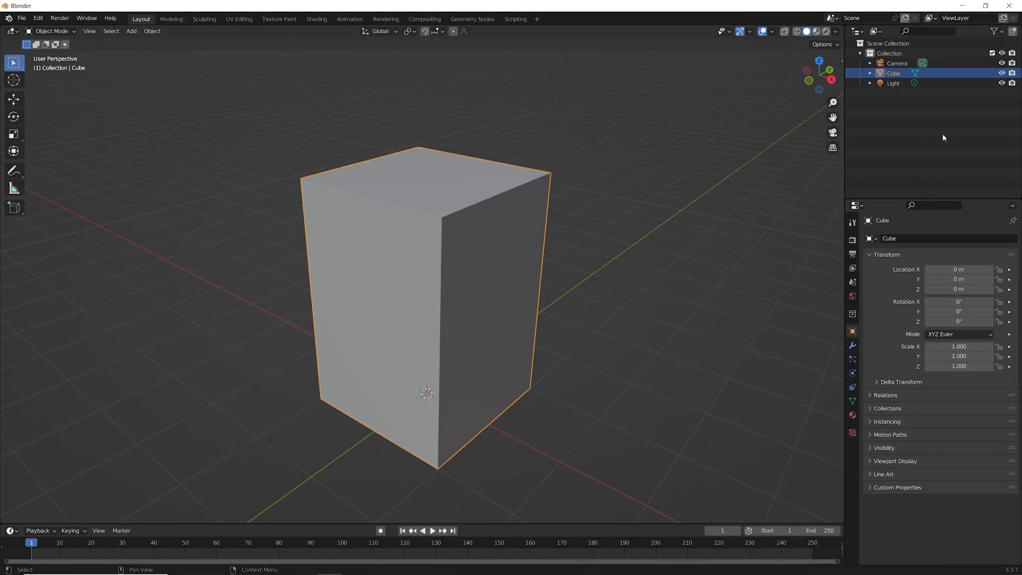
Rename the cube object as 3DModel.
{"action": "key", "text": "F2"}
{"action": "type", "text": "3DModel"}
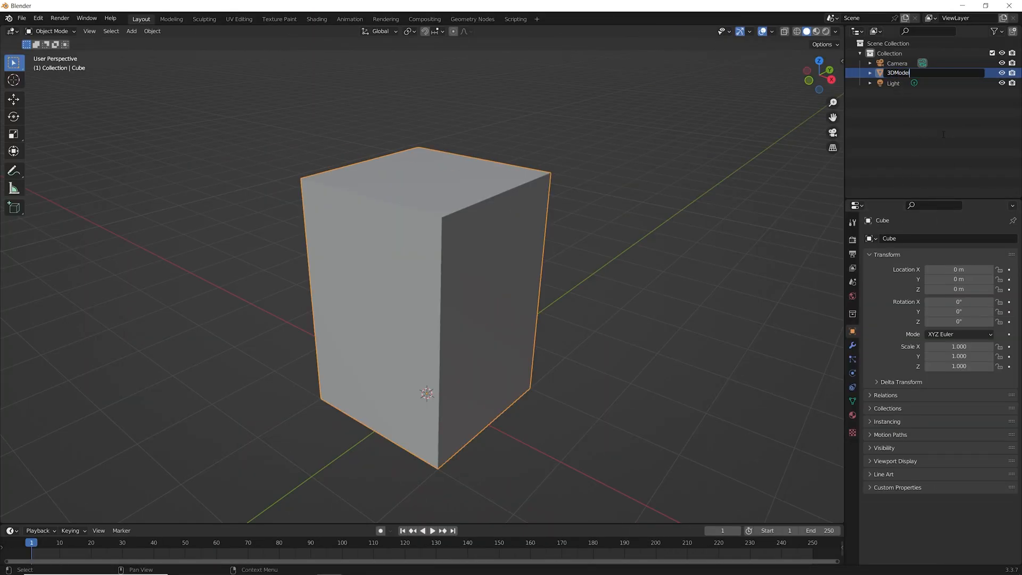
{"action": "key", "text": "Return"}
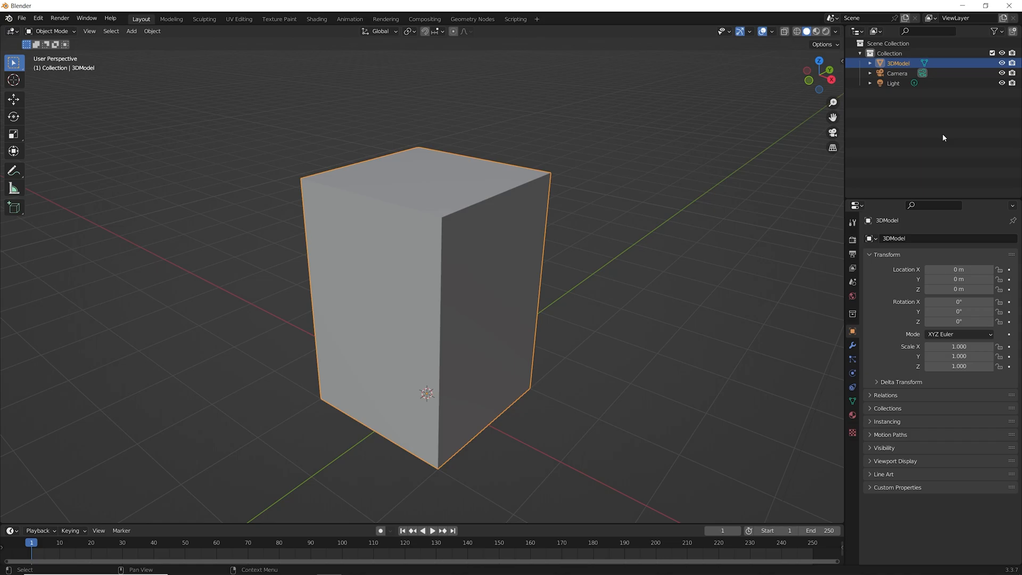
Duplicate 3DModel and leave the copy at the original's exact location.
{"action": "middle_click_drag", "start_coordinate": [446, 197], "coordinate": [647, 385]}
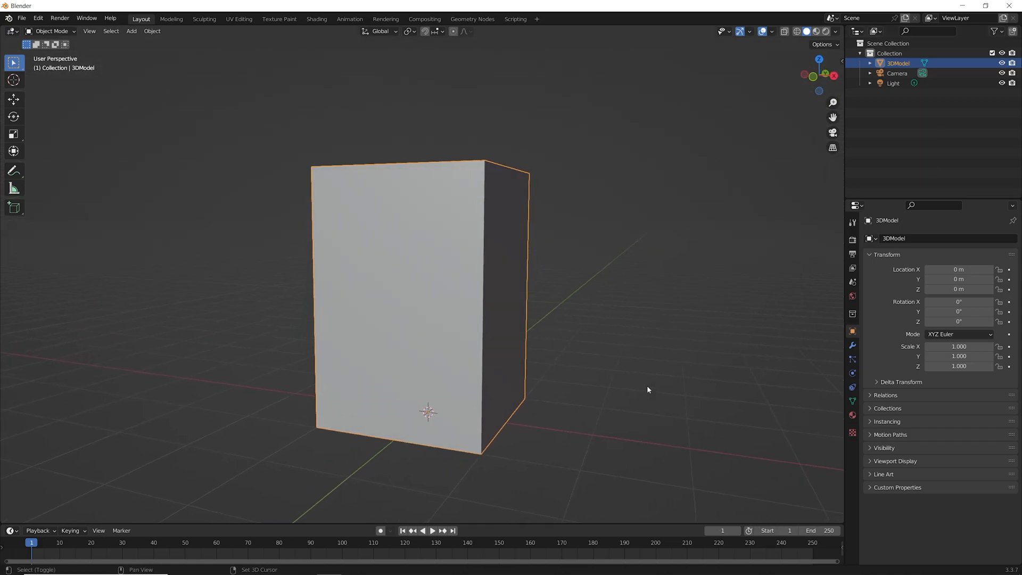
{"action": "key", "text": "shift+d"}
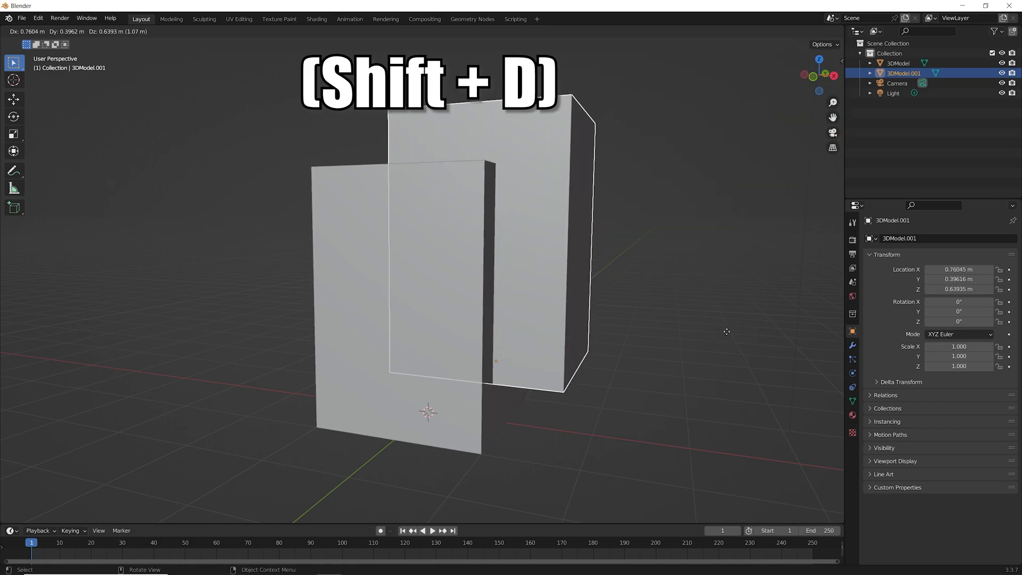
{"action": "right_click", "coordinate": [801, 354]}
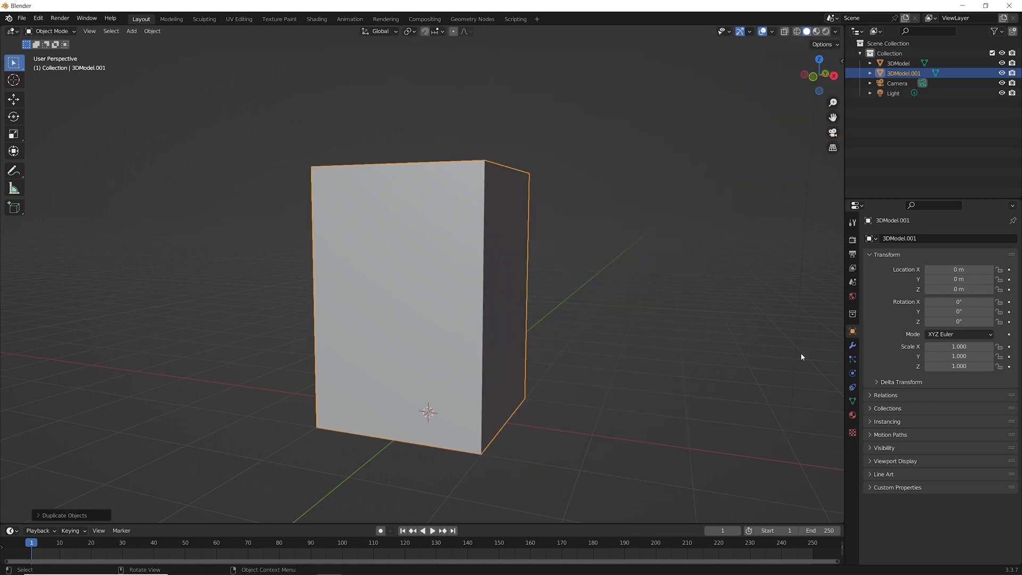
Rename the duplicate object as 3DModel_Broken.
{"action": "double_click", "coordinate": [957, 74]}
{"action": "left_click", "coordinate": [964, 73]}
{"action": "key", "text": "BackSpace"}
{"action": "key", "text": "BackSpace"}
{"action": "key", "text": "BackSpace"}
{"action": "key", "text": "BackSpace"}
{"action": "type", "text": "_Broken"}
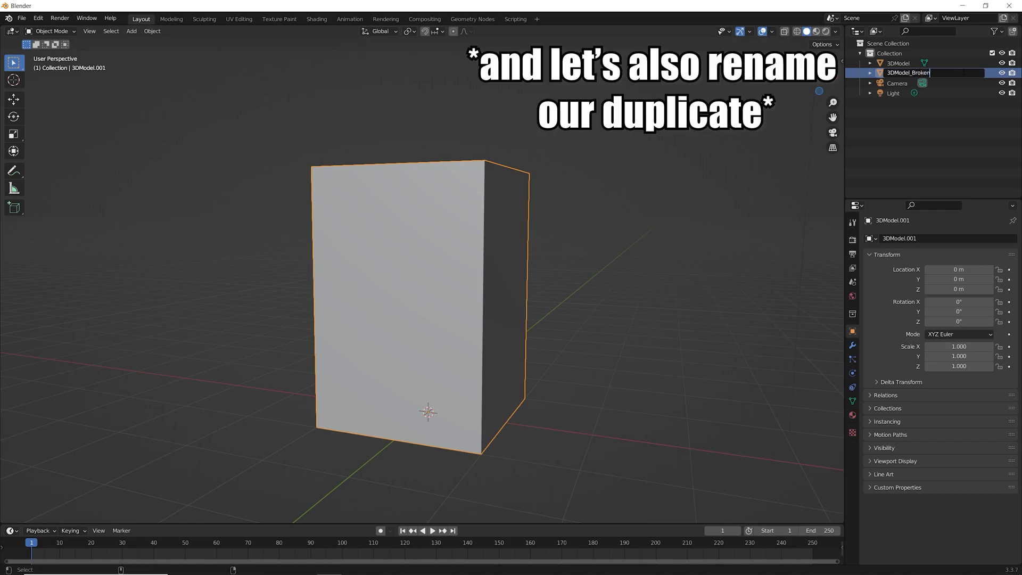
{"action": "key", "text": "Return"}
Put 3DModel_Broken into Edit Mode and hide the original 3DModel in the viewport.
{"action": "middle_click_drag", "start_coordinate": [793, 250], "coordinate": [771, 289]}
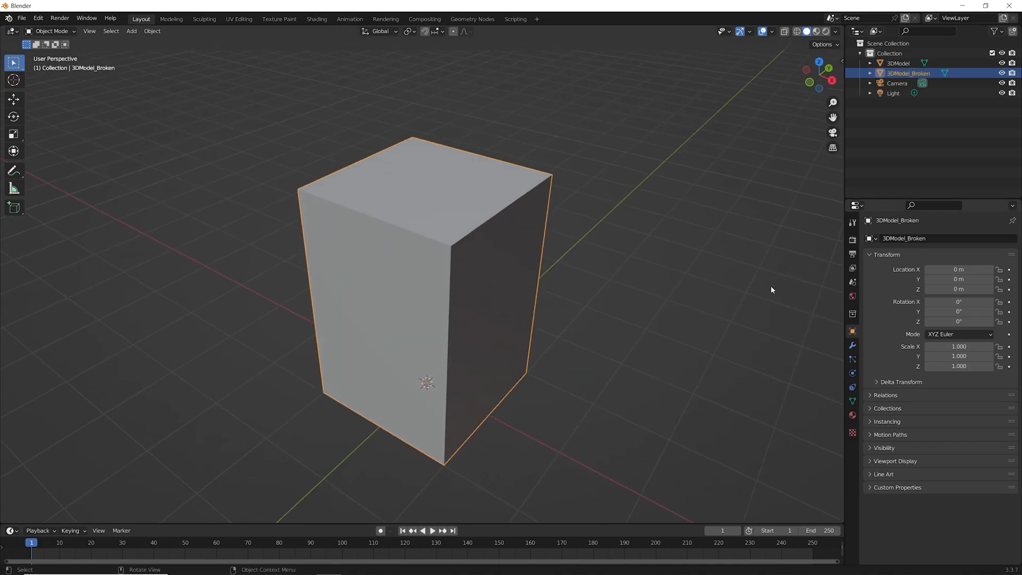
{"action": "left_click", "coordinate": [953, 115]}
{"action": "left_click", "coordinate": [912, 74]}
{"action": "key", "text": "Tab"}
{"action": "middle_click_drag", "start_coordinate": [475, 276], "coordinate": [484, 287]}
{"action": "scroll", "coordinate": [484, 286], "scroll_direction": "up", "scroll_amount": 3}
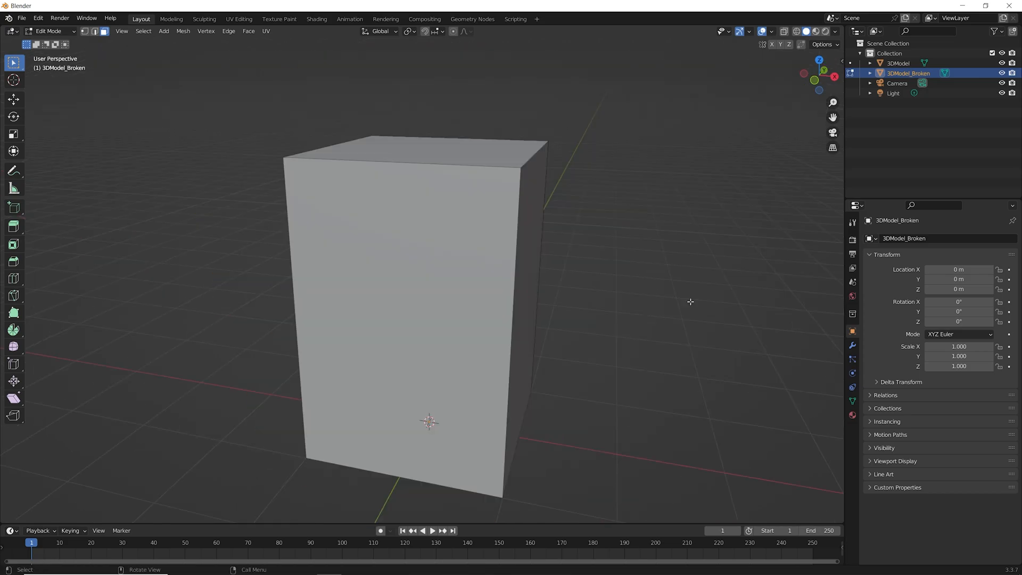
{"action": "left_click", "coordinate": [1002, 63]}
{"action": "middle_click_drag", "start_coordinate": [483, 297], "coordinate": [469, 309]}
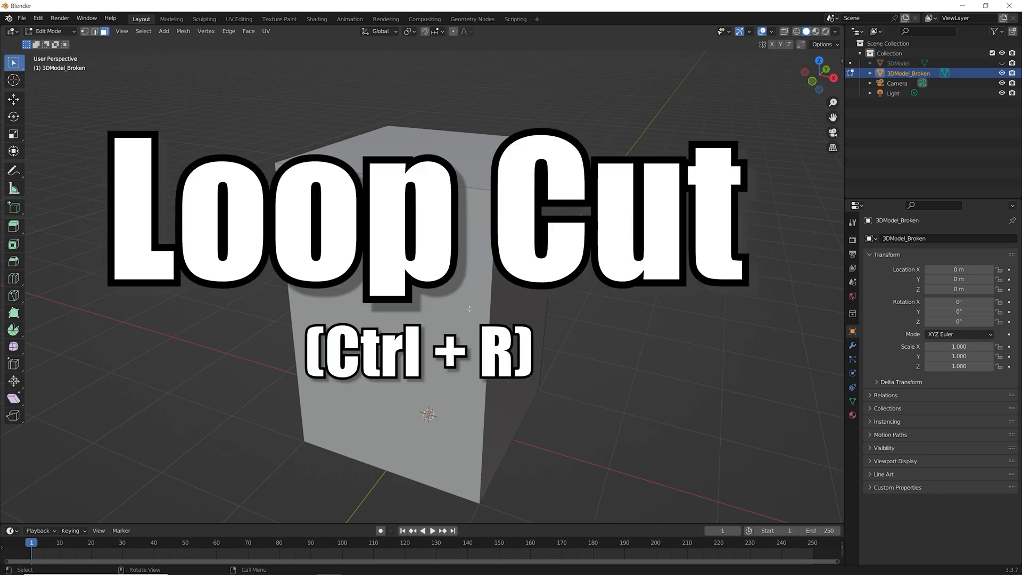
Knife-cut one side face of 3DModel_Broken diagonally from its upper corner to the opposite lower corner.
{"action": "key", "text": "ctrl+r"}
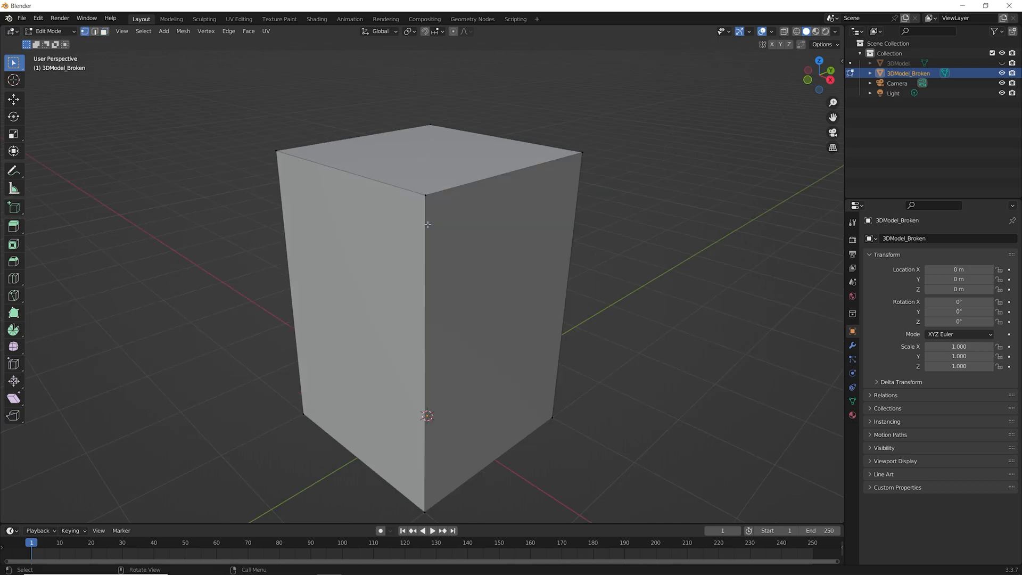
{"action": "key", "text": "k"}
{"action": "left_click", "coordinate": [425, 195]}
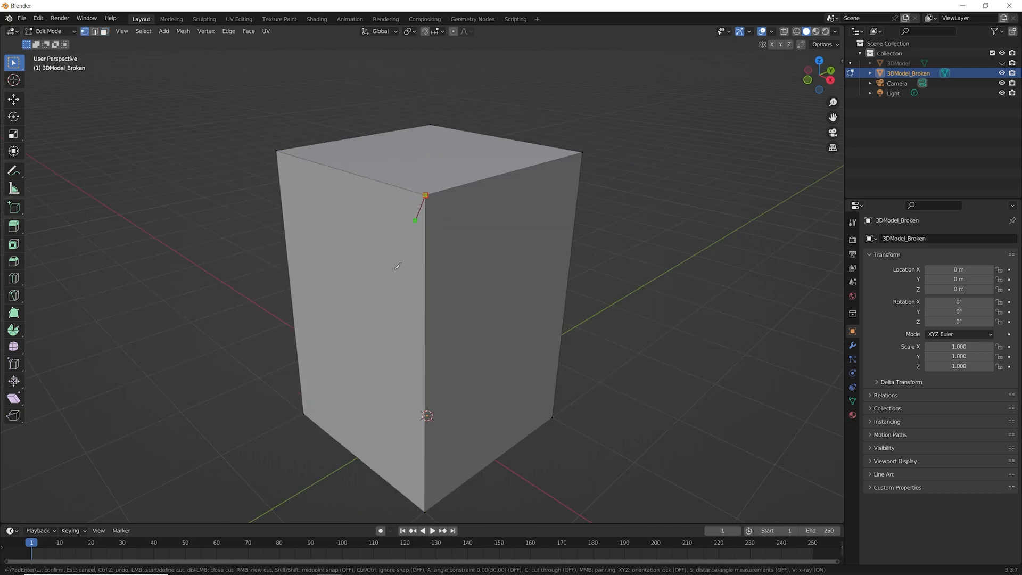
{"action": "left_click", "coordinate": [302, 414]}
{"action": "key", "text": "Return"}
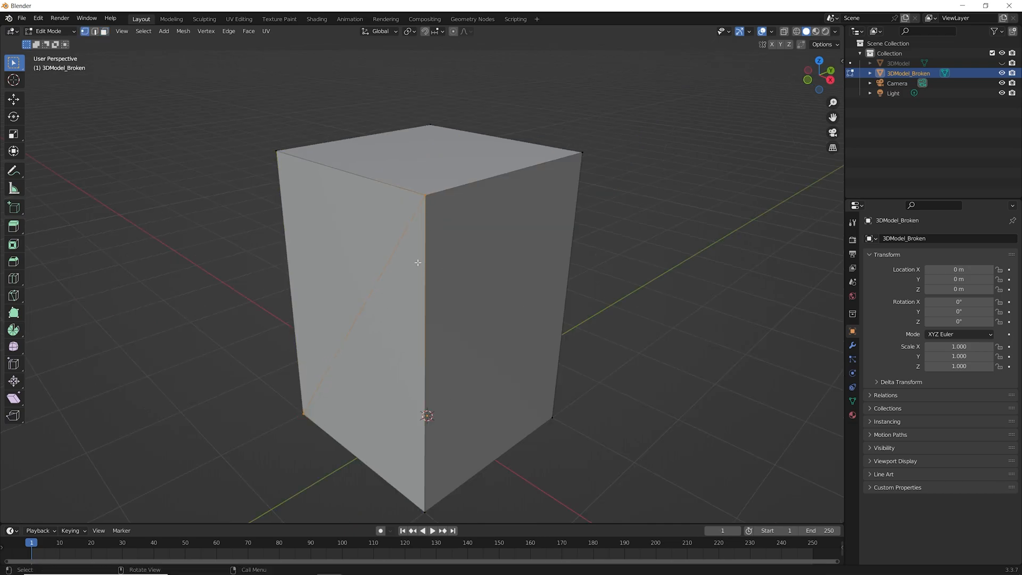
Preview a horizontal loop cut against the diagonal edge, cancel it and undo the diagonal knife cut.
{"action": "middle_click_drag", "start_coordinate": [501, 285], "coordinate": [508, 340]}
{"action": "key", "text": "ctrl+r"}
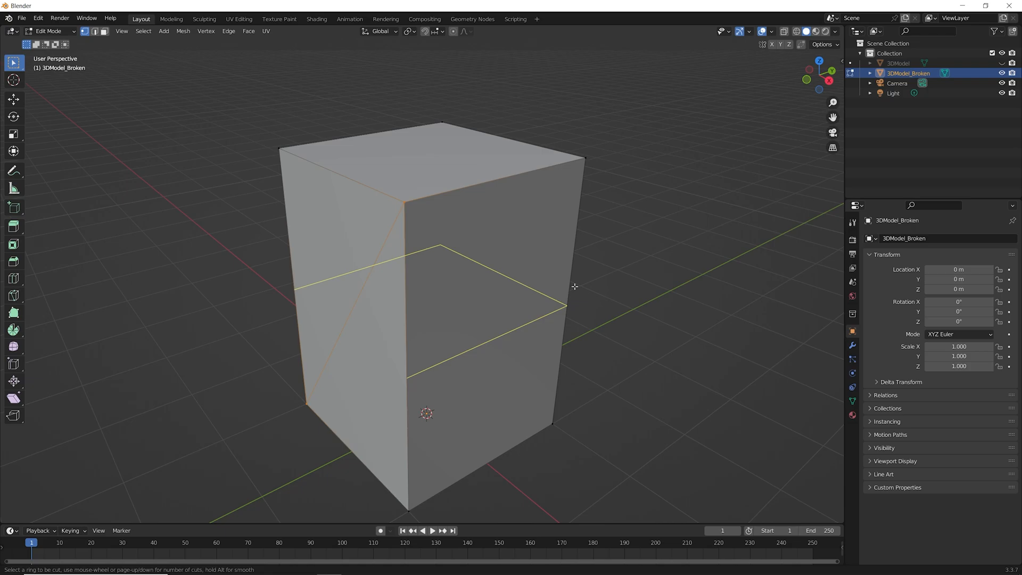
{"action": "key", "text": "Escape"}
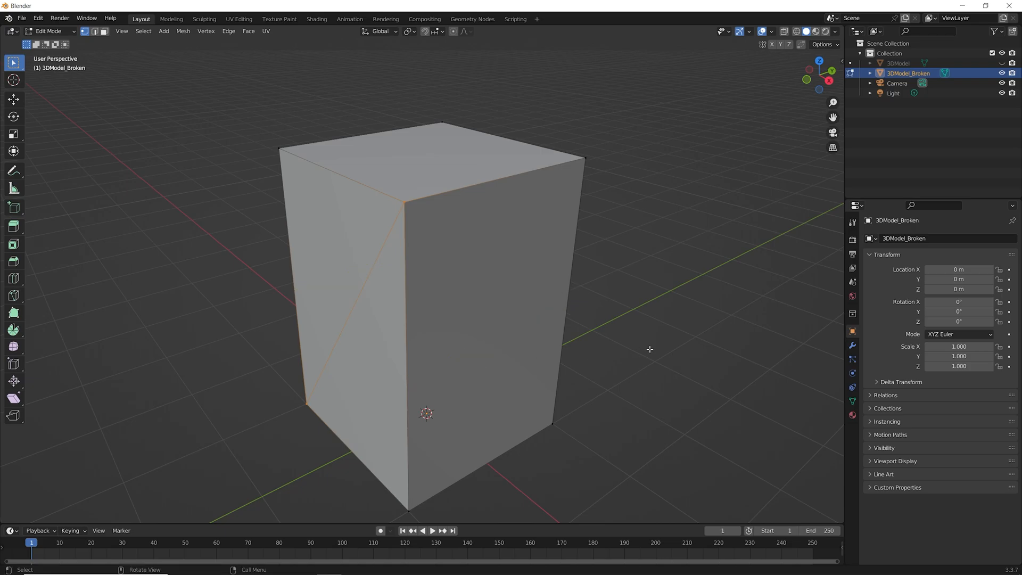
{"action": "key", "text": "ctrl+z"}
Add two horizontal loop cuts around 3DModel_Broken, dividing its height into three sections, and clear the selection.
{"action": "middle_click_drag", "start_coordinate": [650, 350], "coordinate": [686, 343]}
{"action": "key", "text": "ctrl+r"}
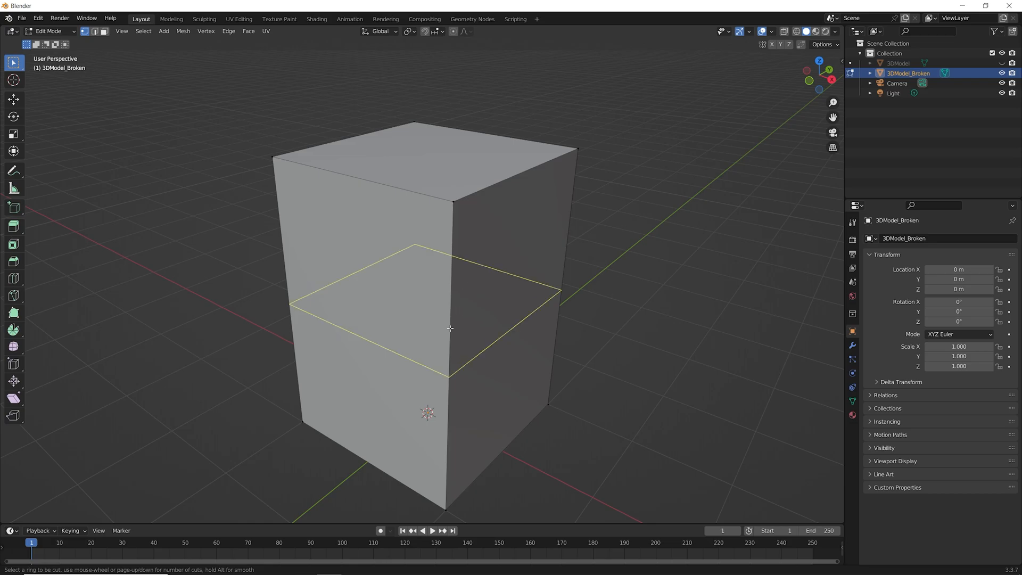
{"action": "scroll", "coordinate": [450, 329], "scroll_direction": "up", "scroll_amount": 4}
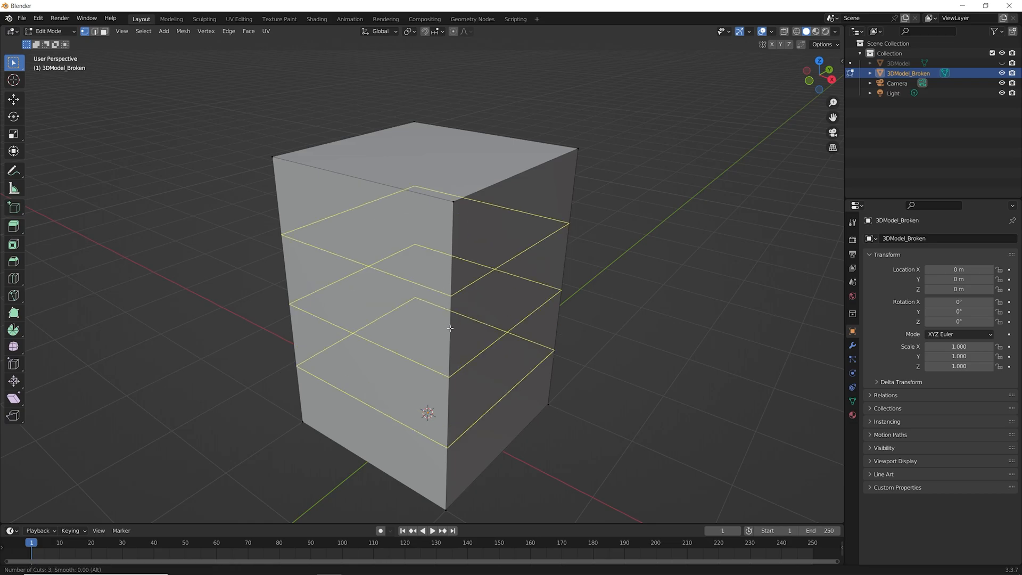
{"action": "scroll", "coordinate": [450, 328], "scroll_direction": "down", "scroll_amount": 2}
{"action": "scroll", "coordinate": [450, 329], "scroll_direction": "down", "scroll_amount": 1}
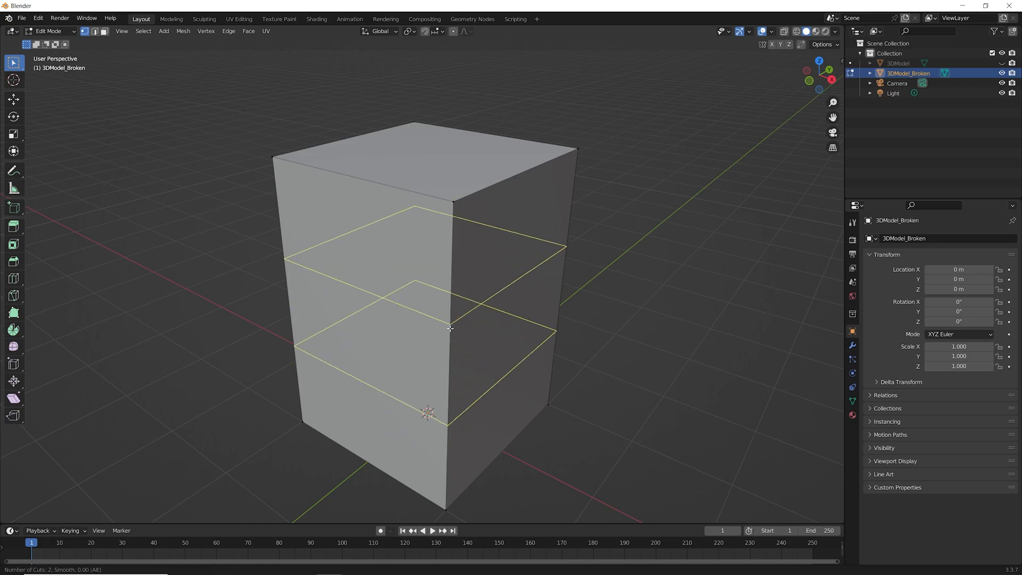
{"action": "left_click", "coordinate": [450, 328]}
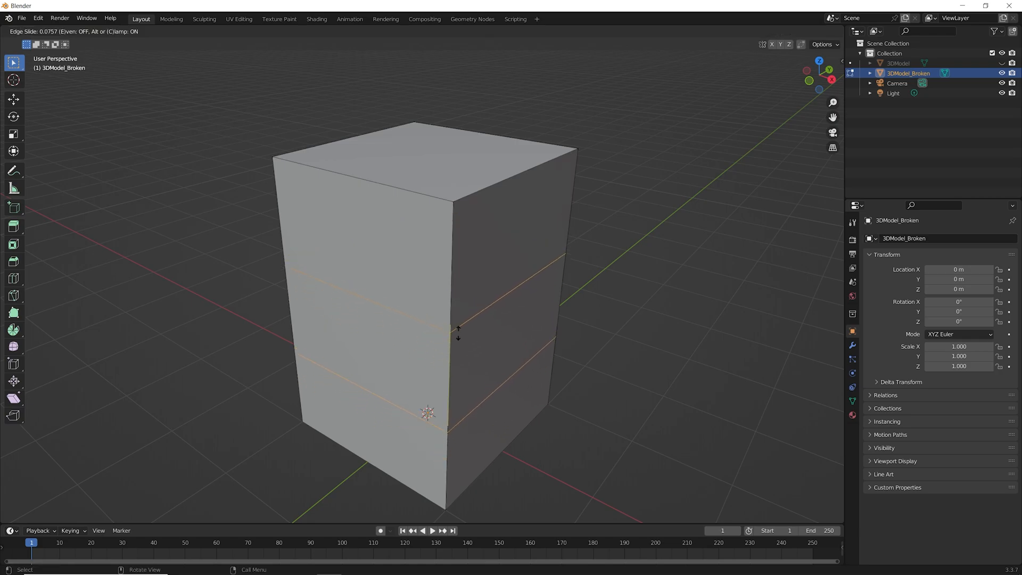
{"action": "left_click", "coordinate": [467, 323]}
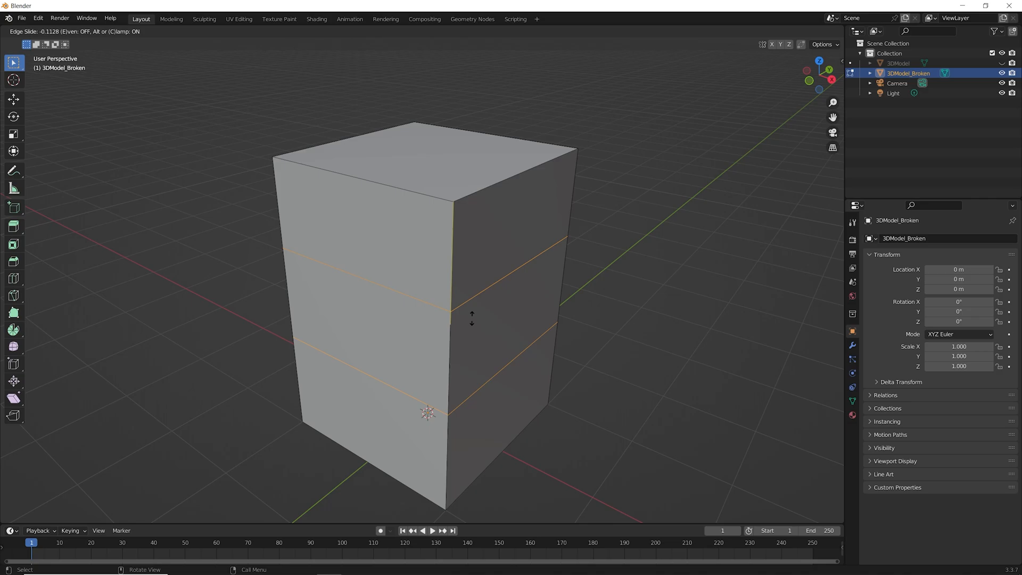
{"action": "middle_click_drag", "start_coordinate": [590, 427], "coordinate": [495, 425]}
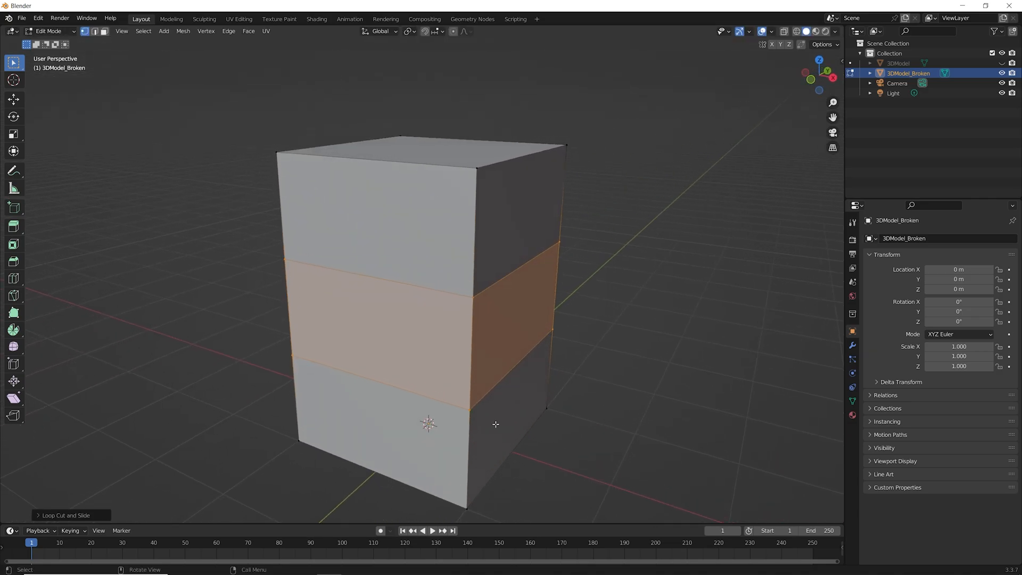
{"action": "left_click", "coordinate": [691, 353]}
{"action": "middle_click_drag", "start_coordinate": [691, 354], "coordinate": [677, 348]}
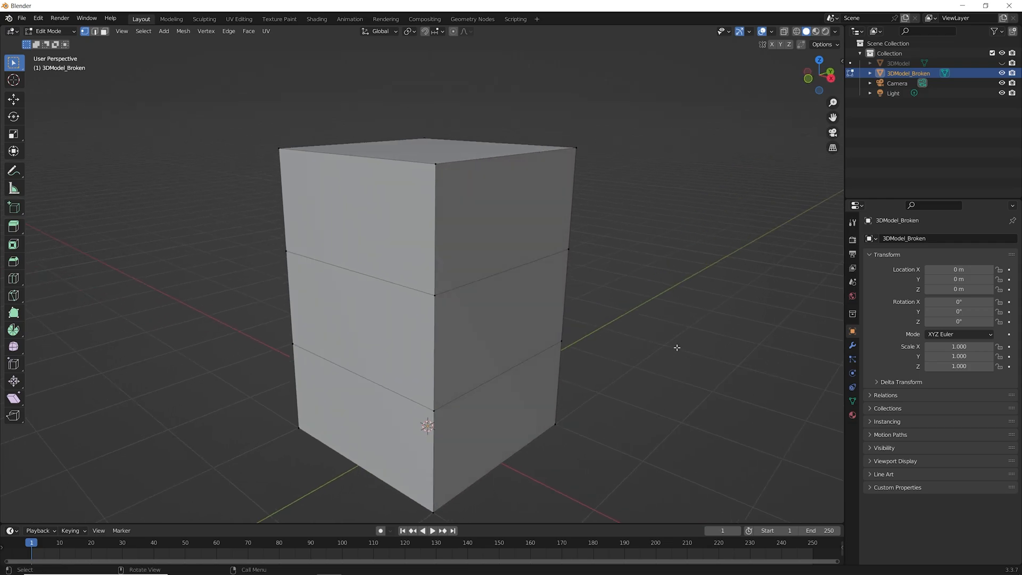
Select both horizontal edge loops around 3DModel_Broken and rip them in place, separating the block into three sections, and clear the selection.
{"action": "key", "text": "2"}
{"action": "middle_click_drag", "start_coordinate": [659, 384], "coordinate": [680, 381]}
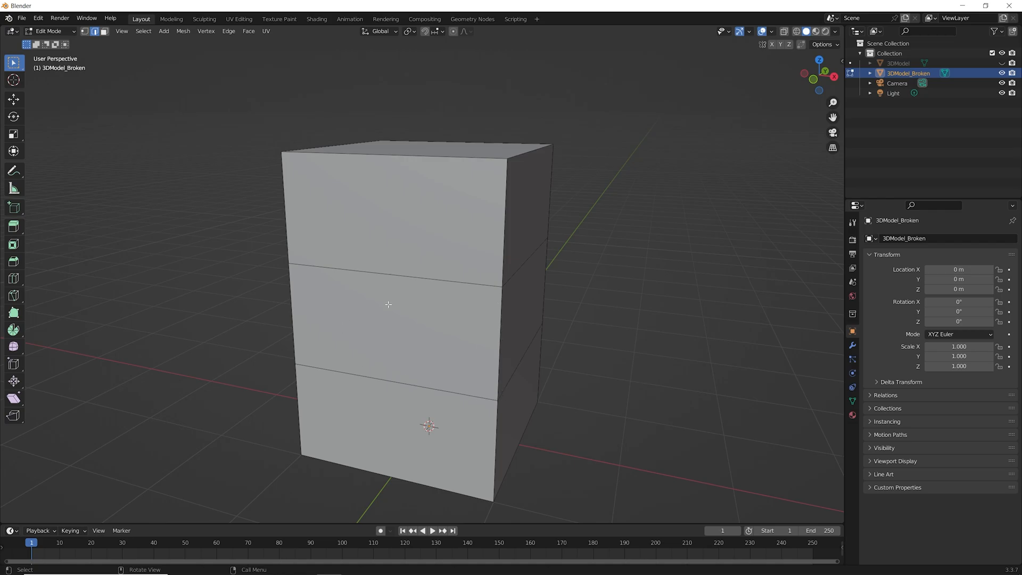
{"action": "left_click", "coordinate": [469, 283], "text": "alt+shift"}
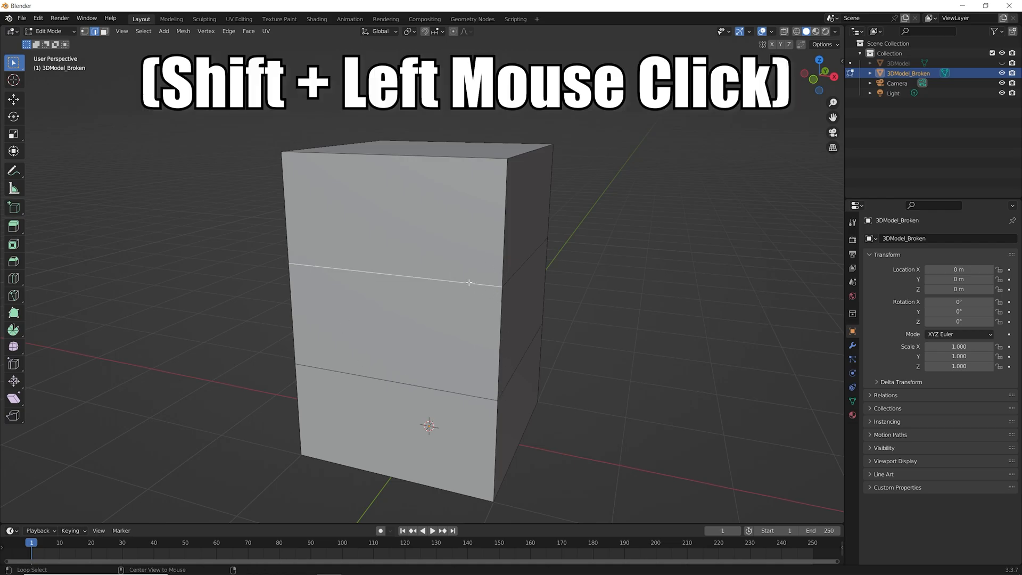
{"action": "left_click", "coordinate": [469, 282], "text": "alt+shift"}
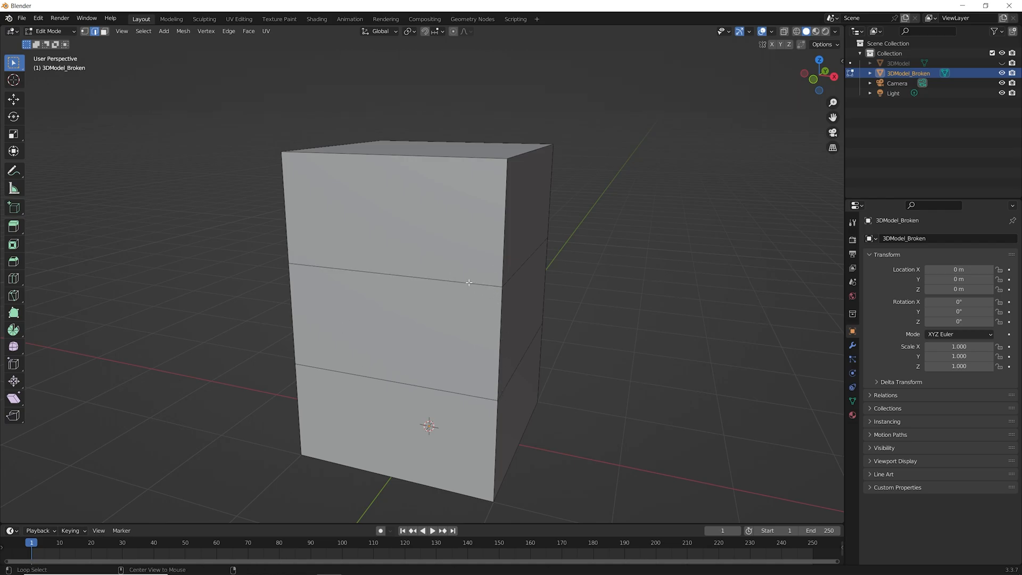
{"action": "left_click", "coordinate": [469, 283], "text": "alt"}
{"action": "middle_click_drag", "start_coordinate": [469, 282], "coordinate": [586, 306]}
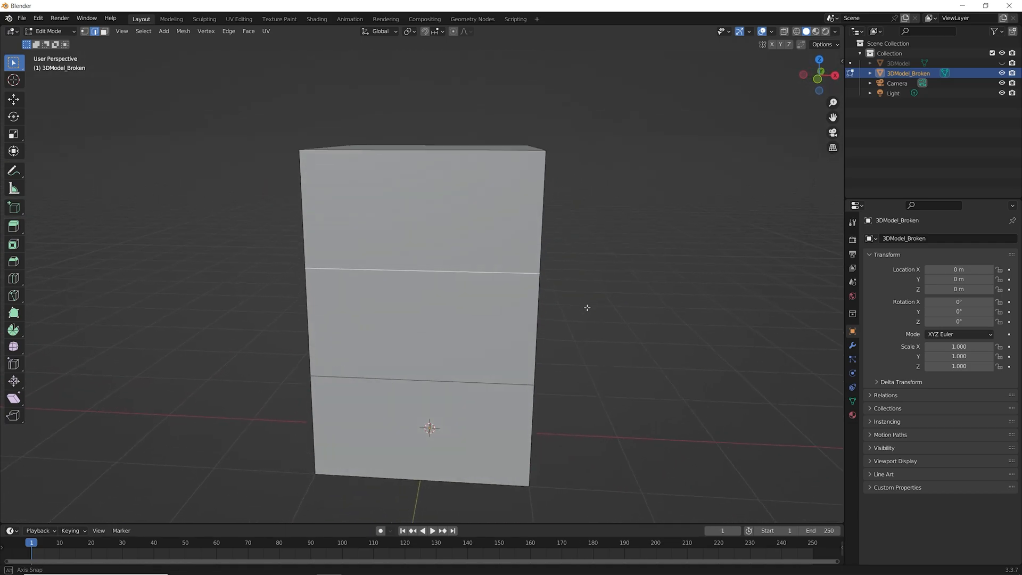
{"action": "left_click", "coordinate": [524, 385], "text": "alt+shift"}
{"action": "middle_click_drag", "start_coordinate": [593, 369], "coordinate": [538, 377]}
{"action": "key", "text": "g"}
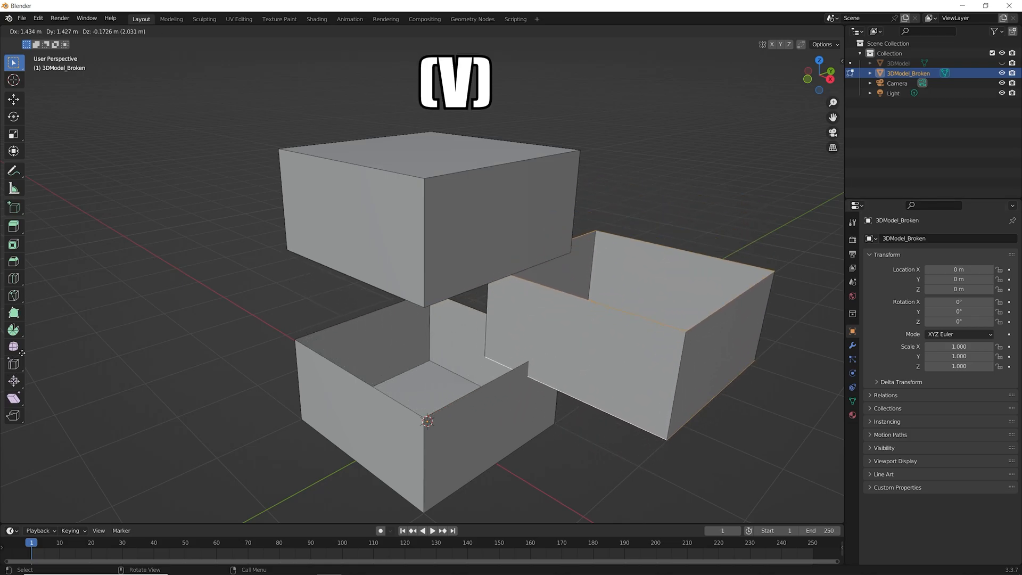
{"action": "right_click", "coordinate": [792, 371]}
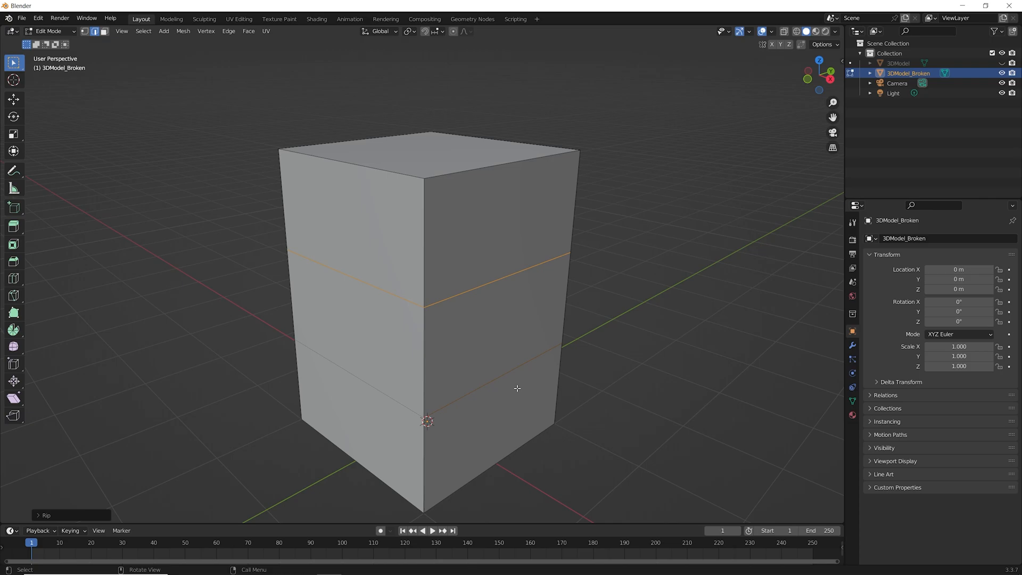
{"action": "left_click", "coordinate": [691, 376]}
Check the separation in face mode by selecting the linked faces of individual sections, and clear the selection.
{"action": "middle_click_drag", "start_coordinate": [432, 447], "coordinate": [469, 454]}
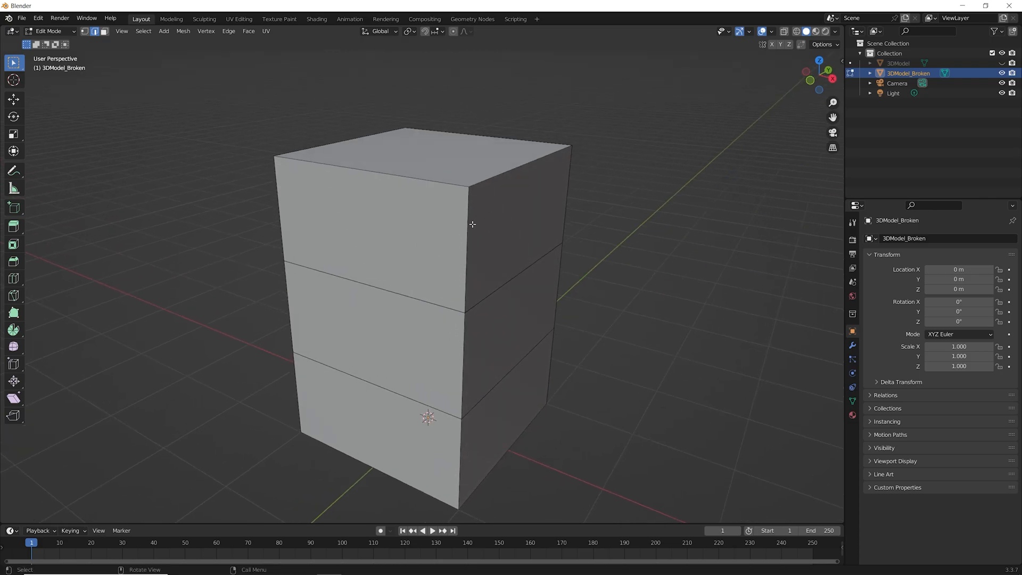
{"action": "key", "text": "3"}
{"action": "key", "text": "l"}
{"action": "key", "text": "shift+l"}
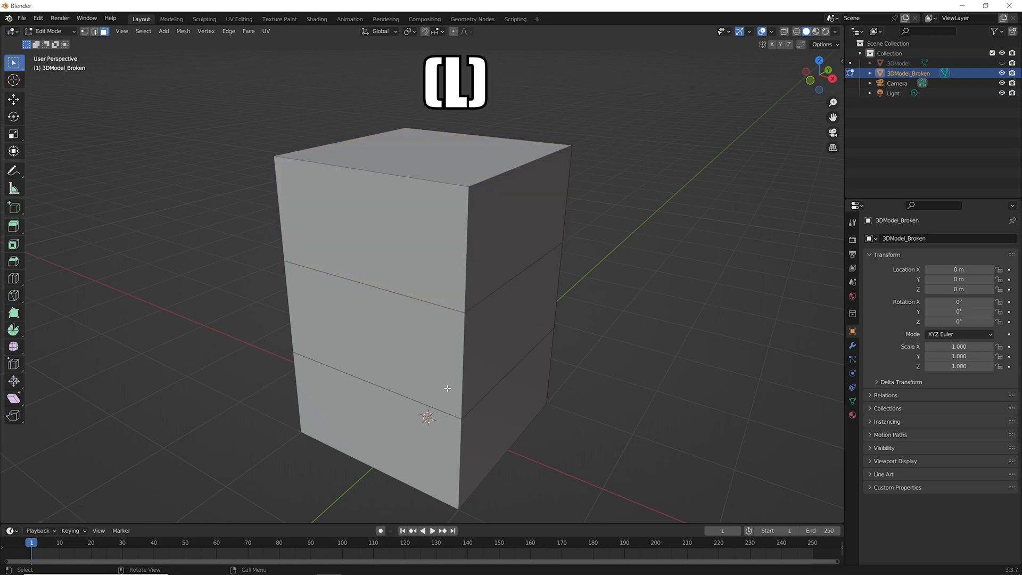
{"action": "key", "text": "l"}
{"action": "key", "text": "shift+l"}
{"action": "key", "text": "l"}
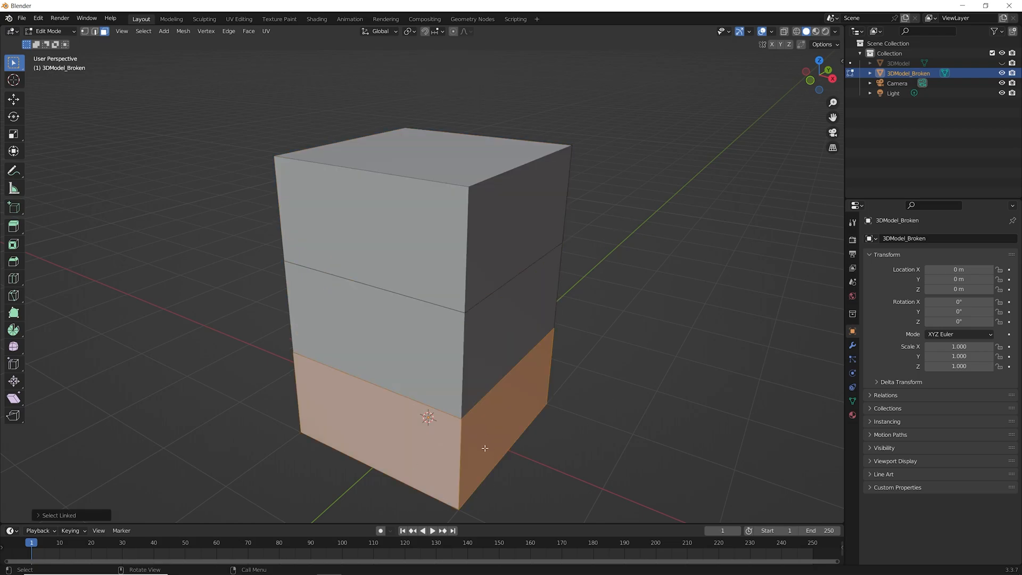
{"action": "key", "text": "alt+a"}
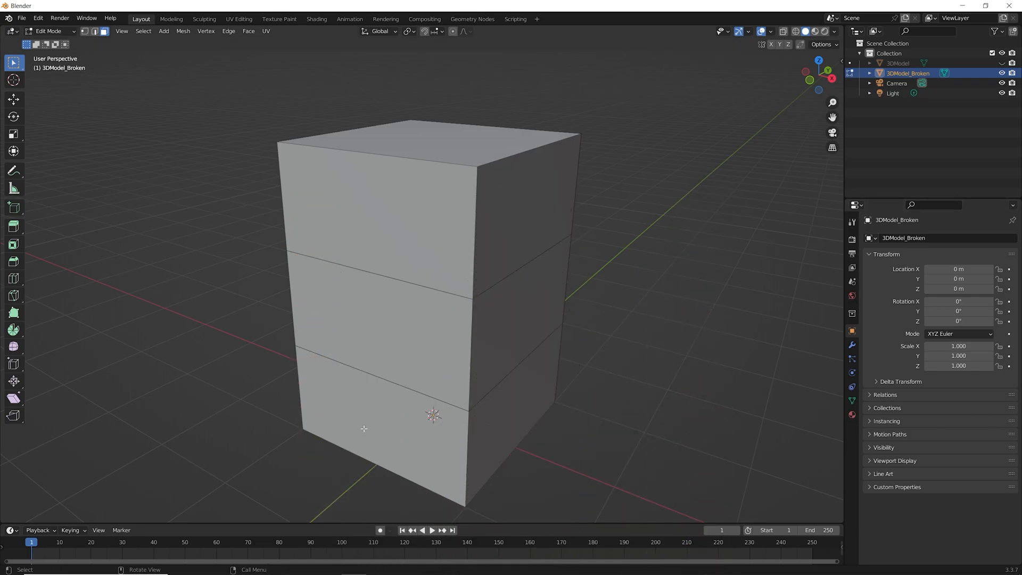
Try moving one side face of the bottom section together with the linked top section, cancel the move and clear the selection.
{"action": "left_click", "coordinate": [369, 423]}
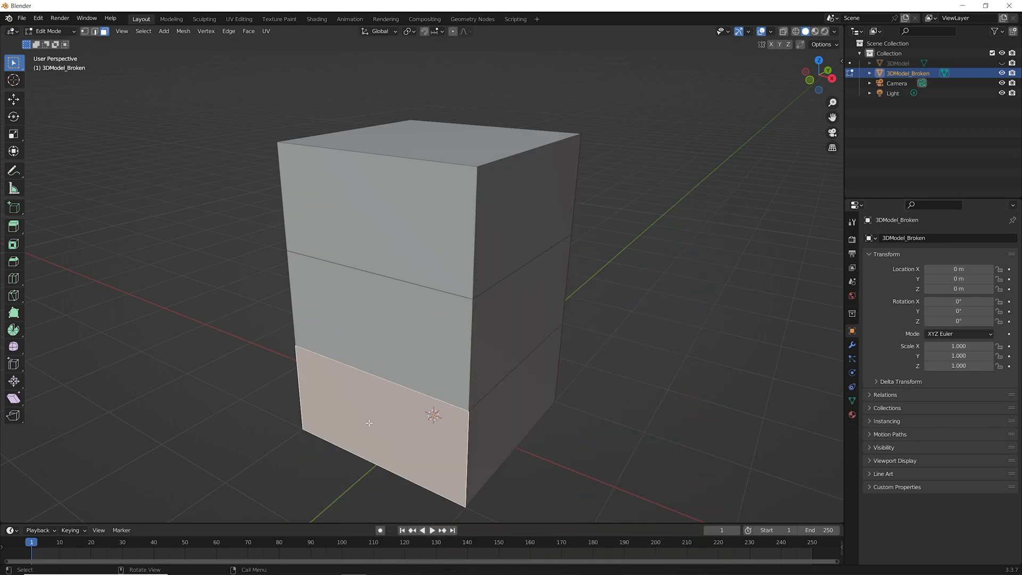
{"action": "key", "text": "l"}
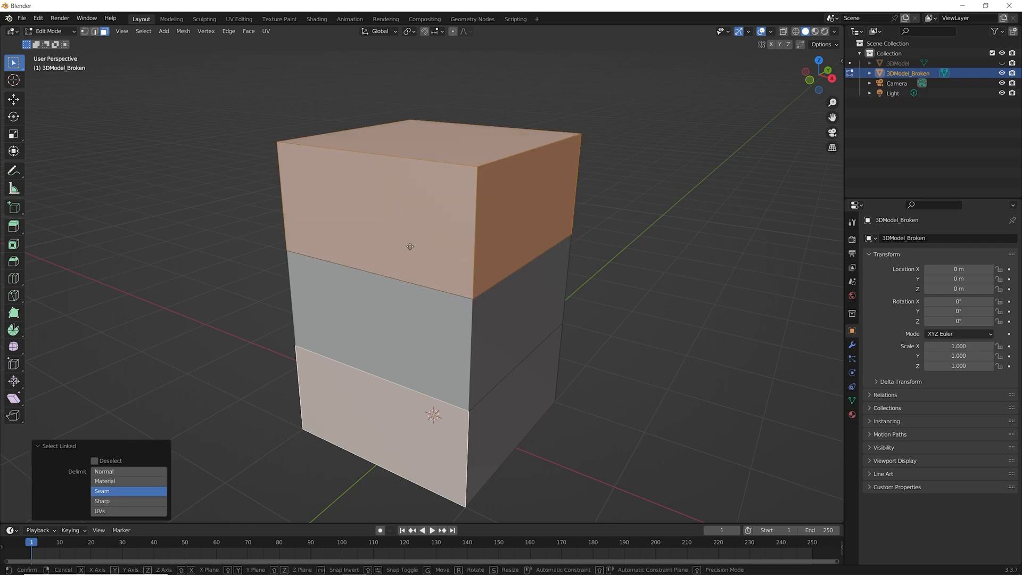
{"action": "key", "text": "g"}
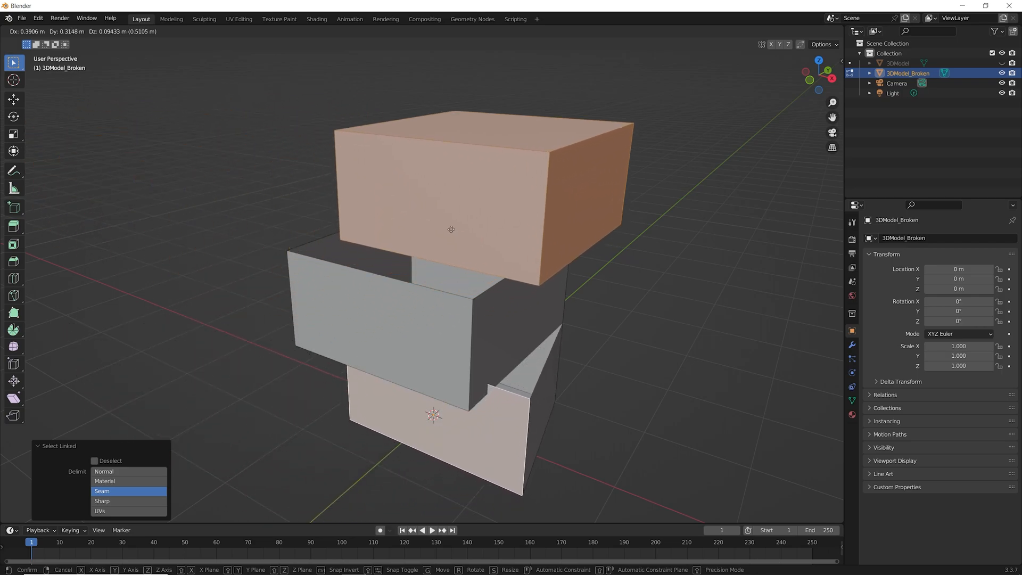
{"action": "left_click", "coordinate": [361, 214]}
{"action": "left_click", "coordinate": [755, 294]}
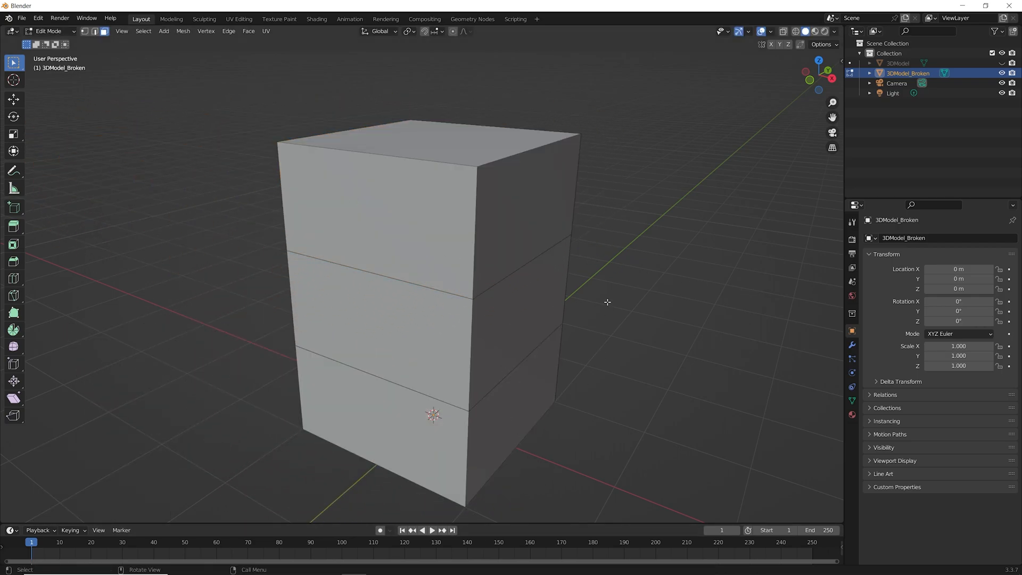
Try moving the linked top section alone and cancel it, and test-select the linked middle section before clearing the selection.
{"action": "key", "text": "l"}
{"action": "key", "text": "g"}
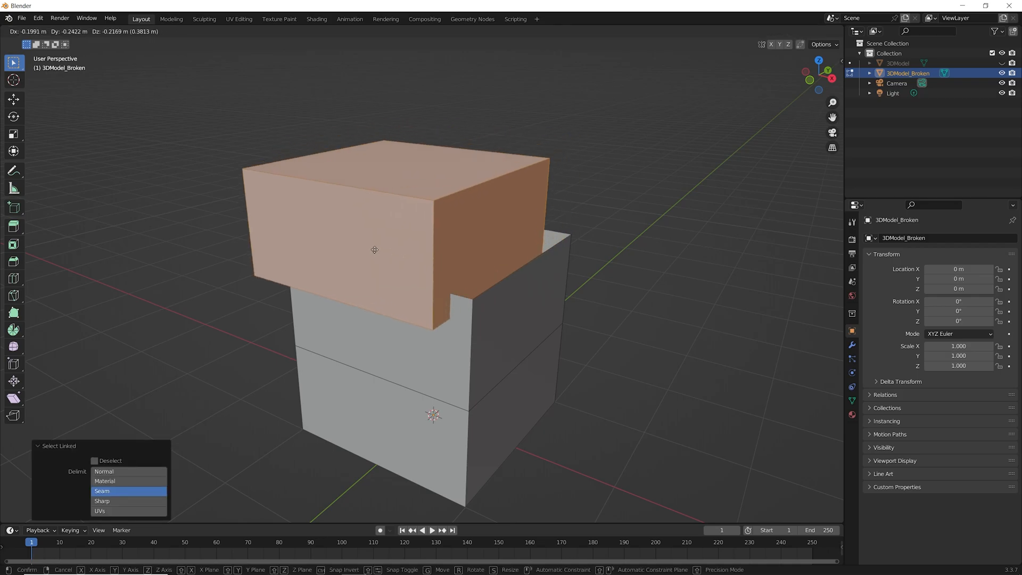
{"action": "right_click", "coordinate": [495, 150]}
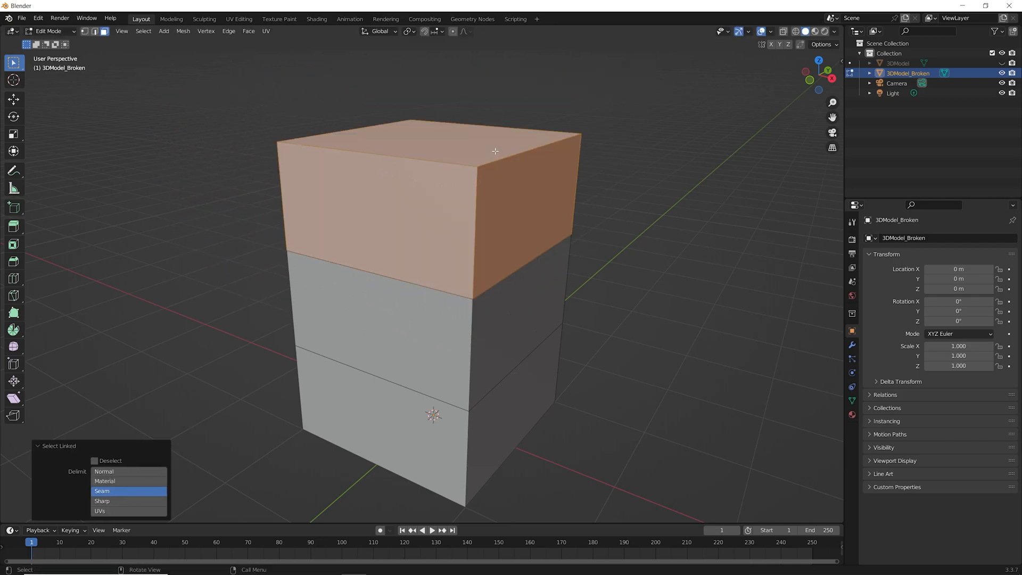
{"action": "left_click", "coordinate": [787, 261]}
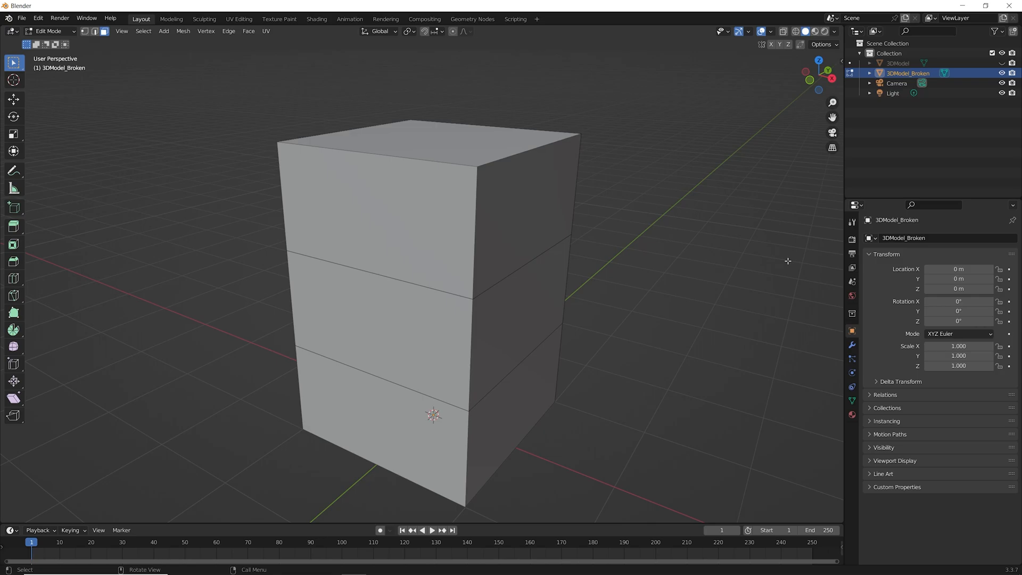
{"action": "middle_click_drag", "start_coordinate": [788, 260], "coordinate": [571, 306]}
{"action": "key", "text": "l"}
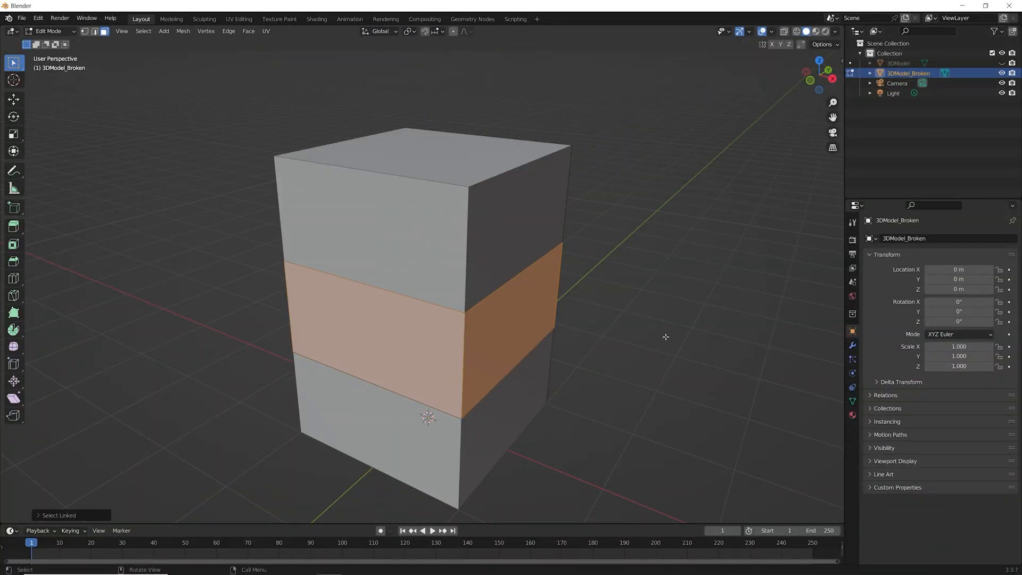
{"action": "left_click", "coordinate": [752, 317]}
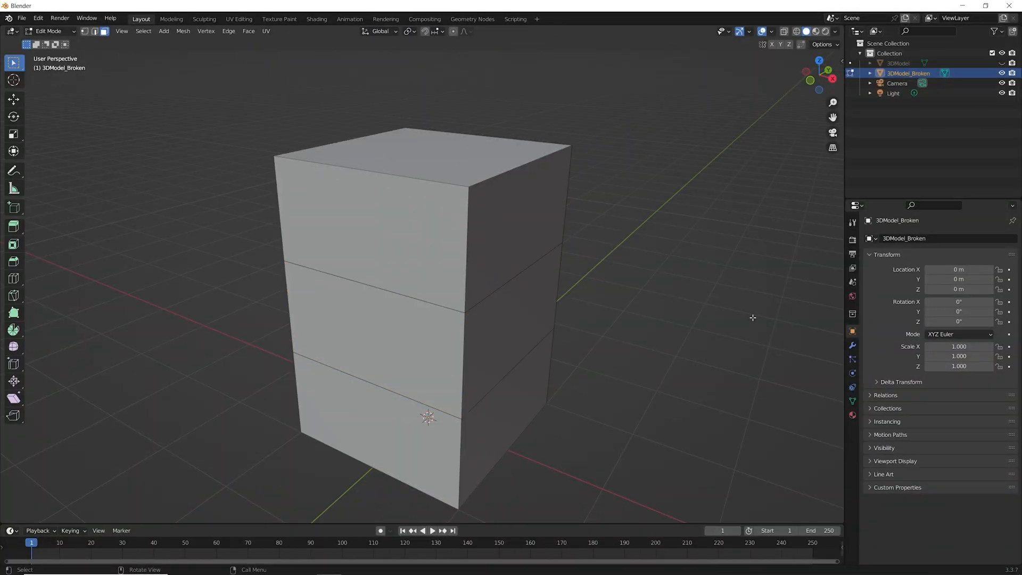
Hide the linked top and bottom sections of 3DModel_Broken, leaving only the middle section in view.
{"action": "key", "text": "l"}
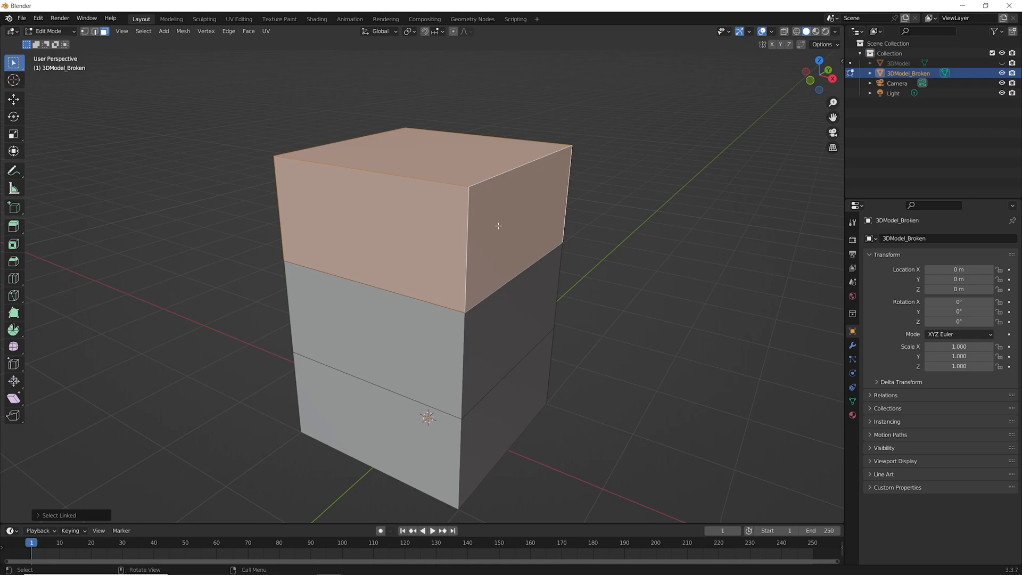
{"action": "key", "text": "h"}
{"action": "key", "text": "l"}
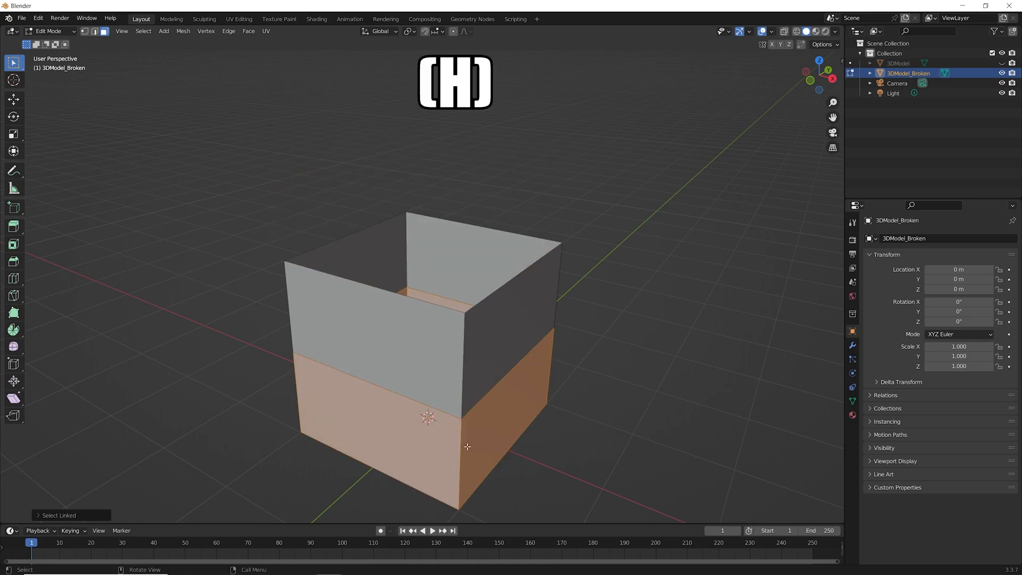
{"action": "key", "text": "h"}
{"action": "middle_click_drag", "start_coordinate": [467, 446], "coordinate": [634, 359]}
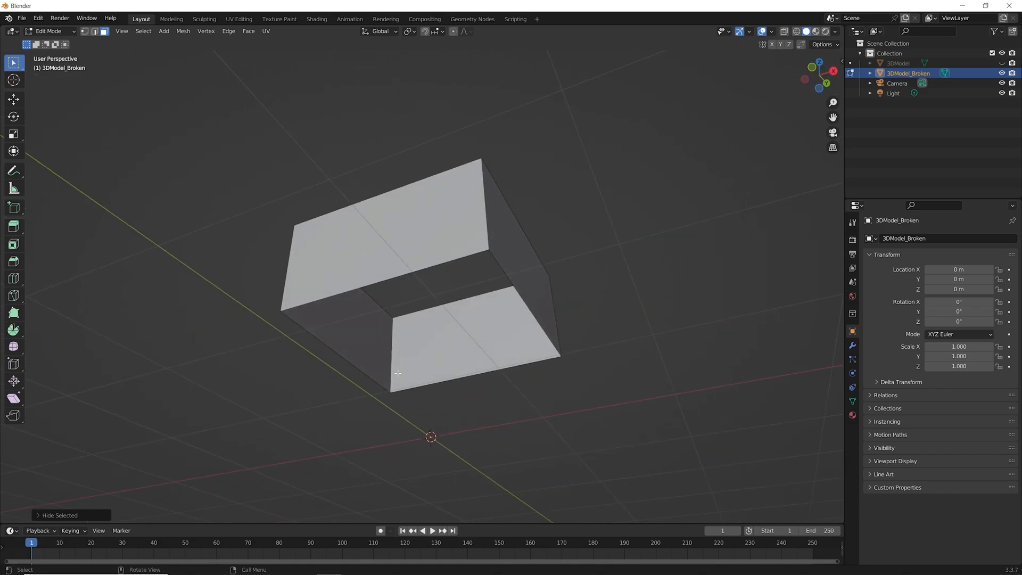
{"action": "middle_click_drag", "start_coordinate": [557, 301], "coordinate": [558, 406]}
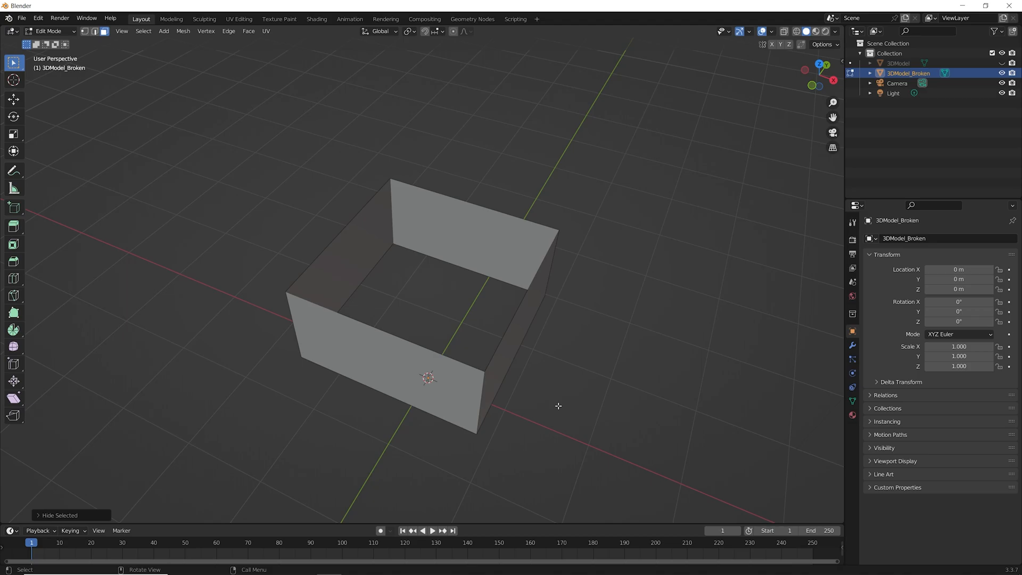
Select the four upper rim edges of the middle section and fill its top opening with a face.
{"action": "key", "text": "2"}
{"action": "left_click", "coordinate": [456, 360]}
{"action": "left_click", "coordinate": [519, 307], "text": "shift"}
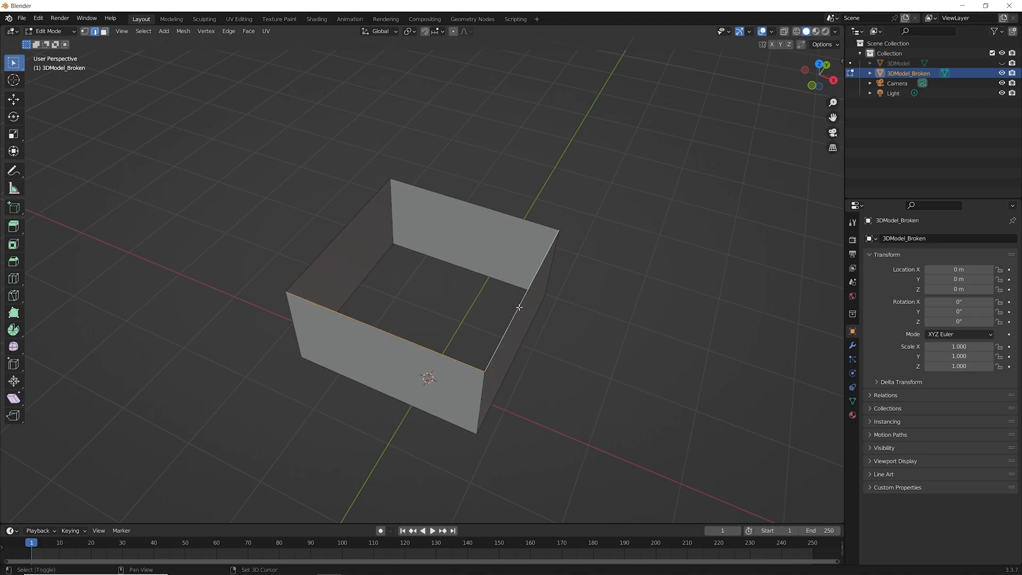
{"action": "left_click", "coordinate": [507, 213], "text": "shift"}
{"action": "left_click", "coordinate": [337, 236], "text": "shift"}
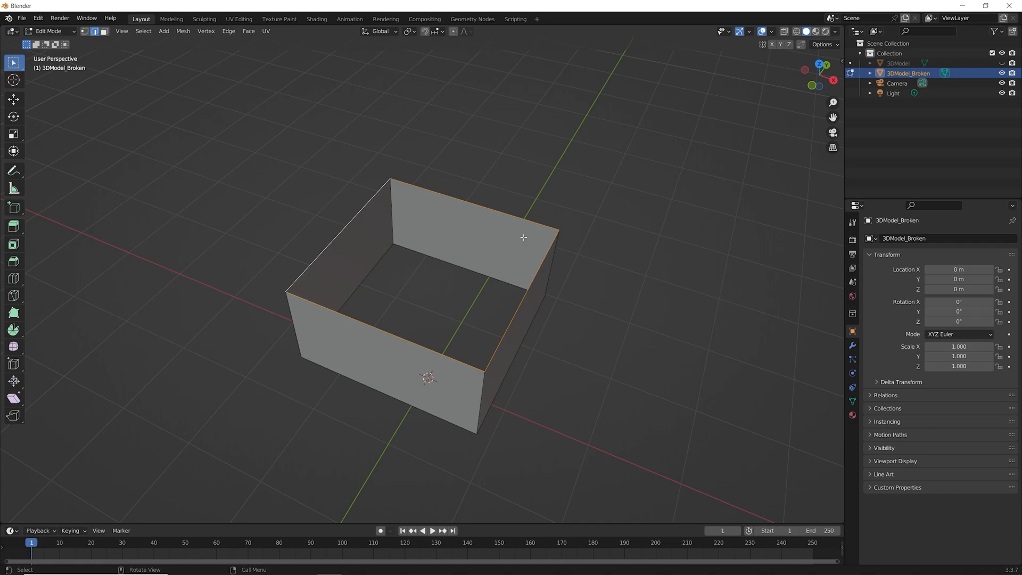
{"action": "key", "text": "f"}
Fill the open underside of the middle section with a face from its four lower rim edges.
{"action": "middle_click_drag", "start_coordinate": [580, 377], "coordinate": [486, 342]}
{"action": "middle_click_drag", "start_coordinate": [441, 407], "coordinate": [327, 369]}
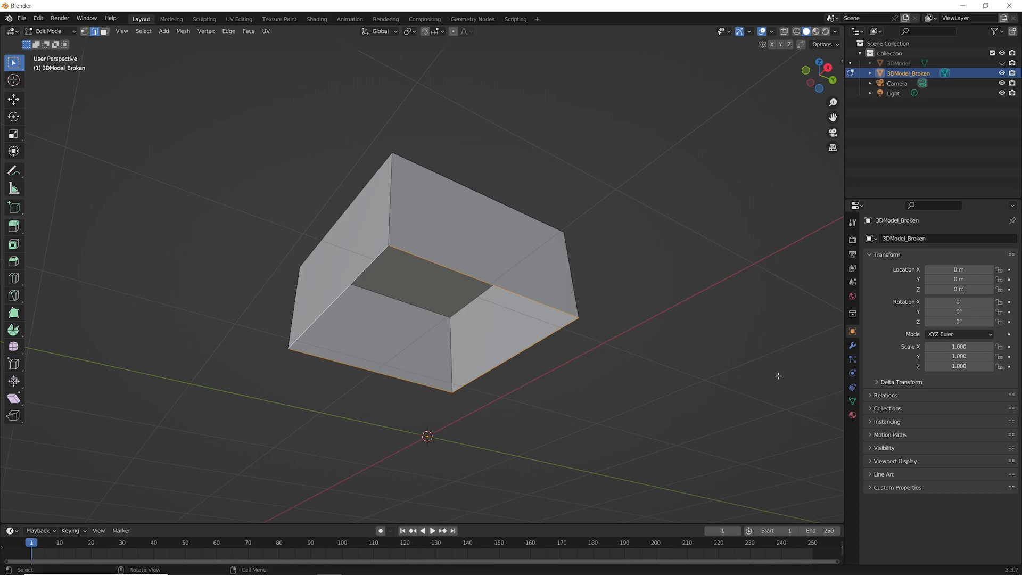
{"action": "key", "text": "f"}
{"action": "mouse_move", "coordinate": [678, 447]}
{"action": "middle_mouse_down"}
{"action": "mouse_move", "coordinate": [730, 475]}
{"action": "mouse_move", "coordinate": [714, 360]}
{"action": "mouse_move", "coordinate": [689, 334]}
{"action": "mouse_move", "coordinate": [689, 432]}
{"action": "middle_mouse_up"}
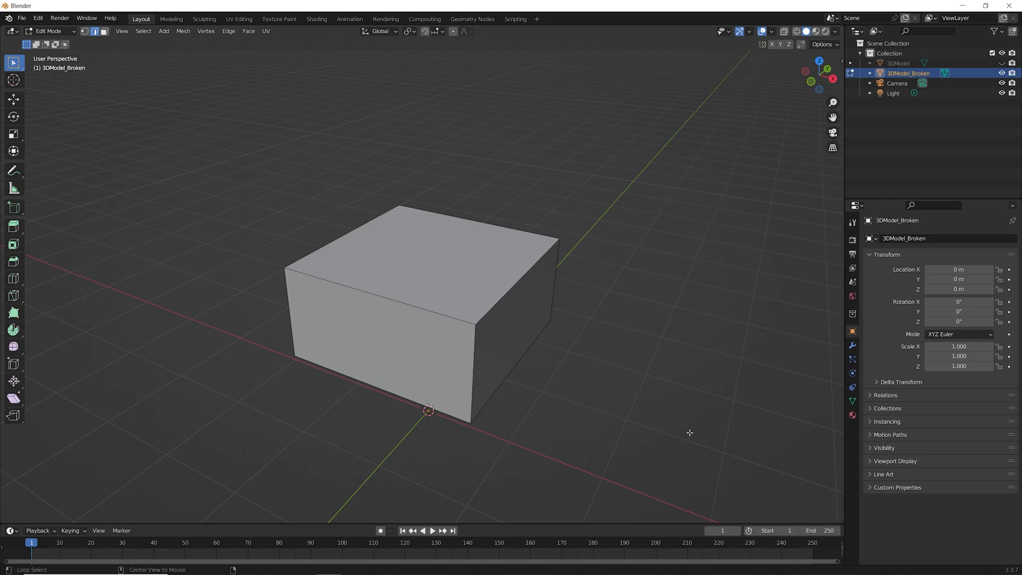
Reveal the hidden sections, then select only the linked middle section and hide it.
{"action": "key", "text": "alt+h"}
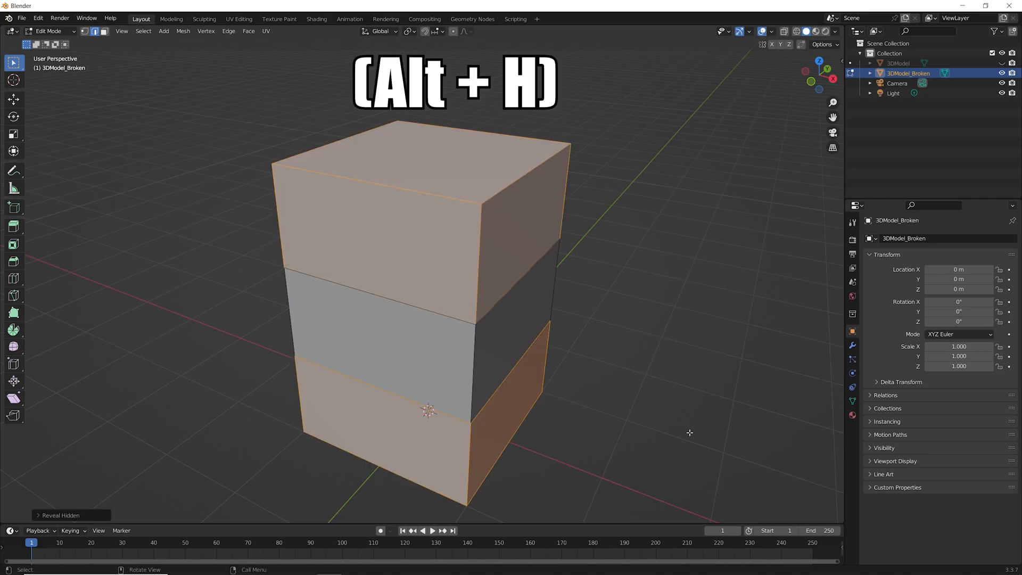
{"action": "left_click", "coordinate": [690, 432]}
{"action": "left_click", "coordinate": [483, 361], "text": "alt"}
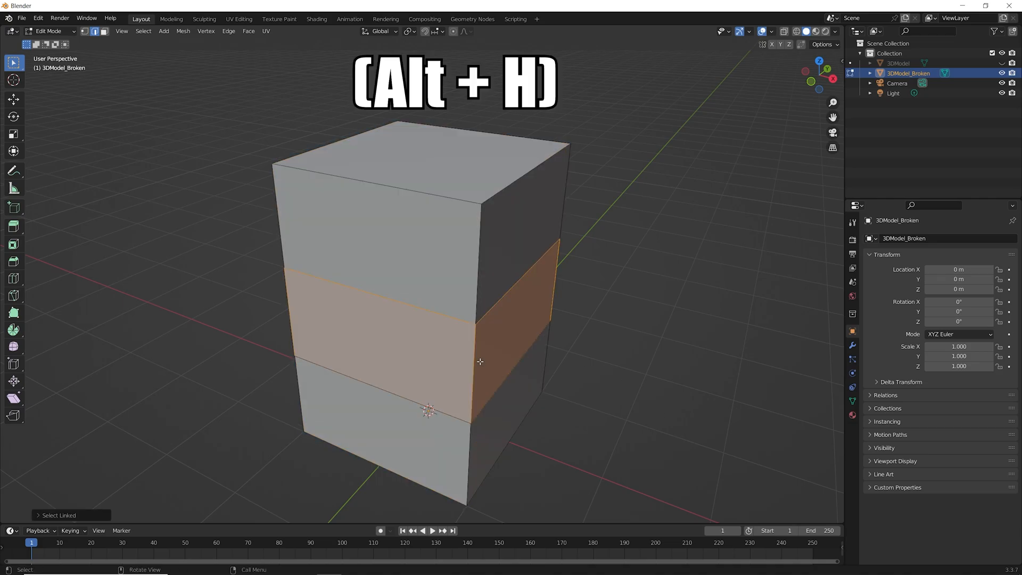
{"action": "key", "text": "h"}
{"action": "middle_click_drag", "start_coordinate": [514, 397], "coordinate": [527, 305]}
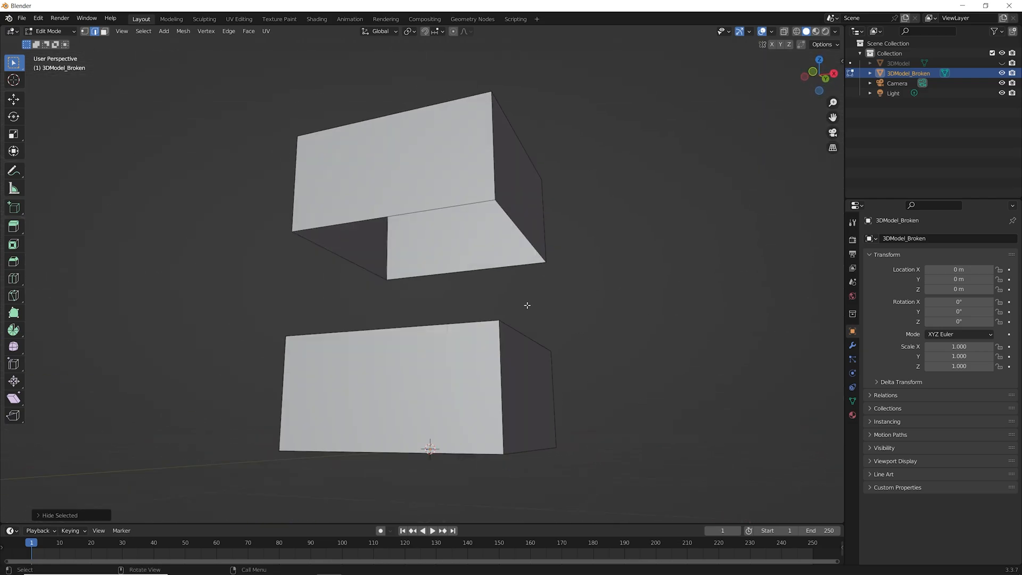
Cap the underside of the top section and the top of the bottom section with faces, and reveal the middle section.
{"action": "left_click", "coordinate": [447, 207], "text": "alt"}
{"action": "middle_click_drag", "start_coordinate": [443, 318], "coordinate": [449, 311]}
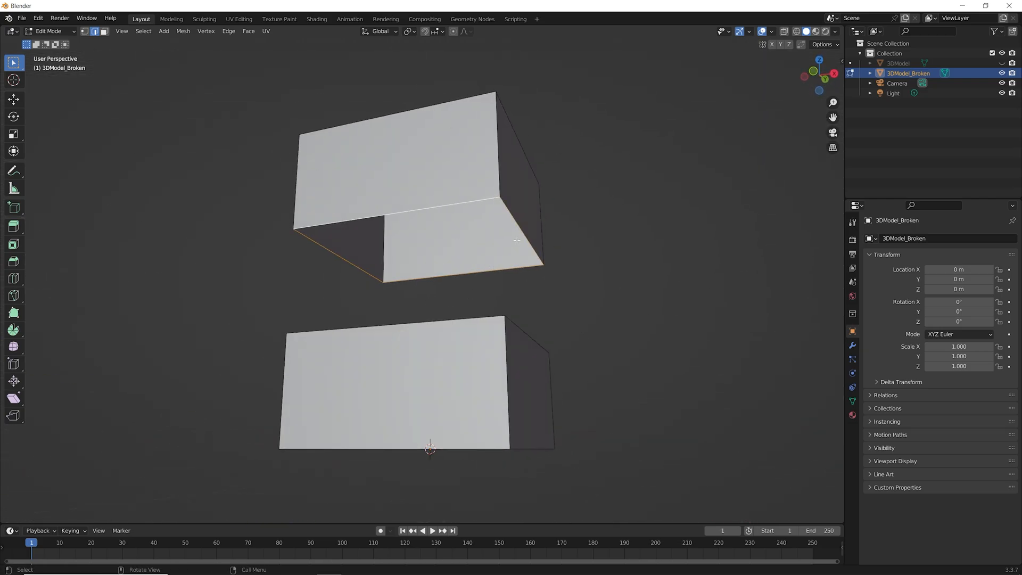
{"action": "key", "text": "f"}
{"action": "middle_click_drag", "start_coordinate": [629, 311], "coordinate": [659, 369]}
{"action": "left_click", "coordinate": [330, 337], "text": "alt"}
{"action": "key", "text": "f"}
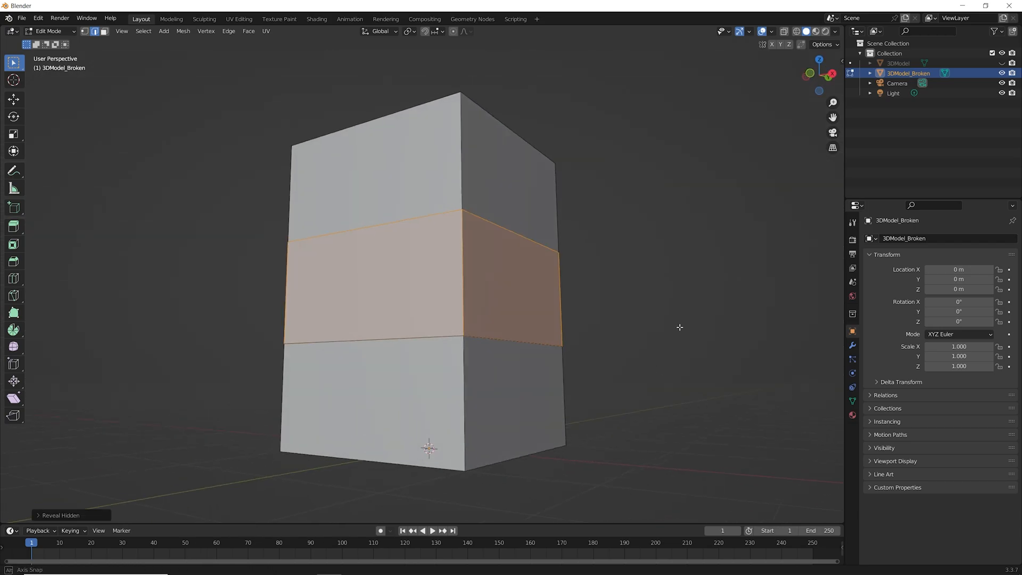
{"action": "left_click", "coordinate": [679, 326]}
{"action": "middle_click_drag", "start_coordinate": [680, 326], "coordinate": [682, 397]}
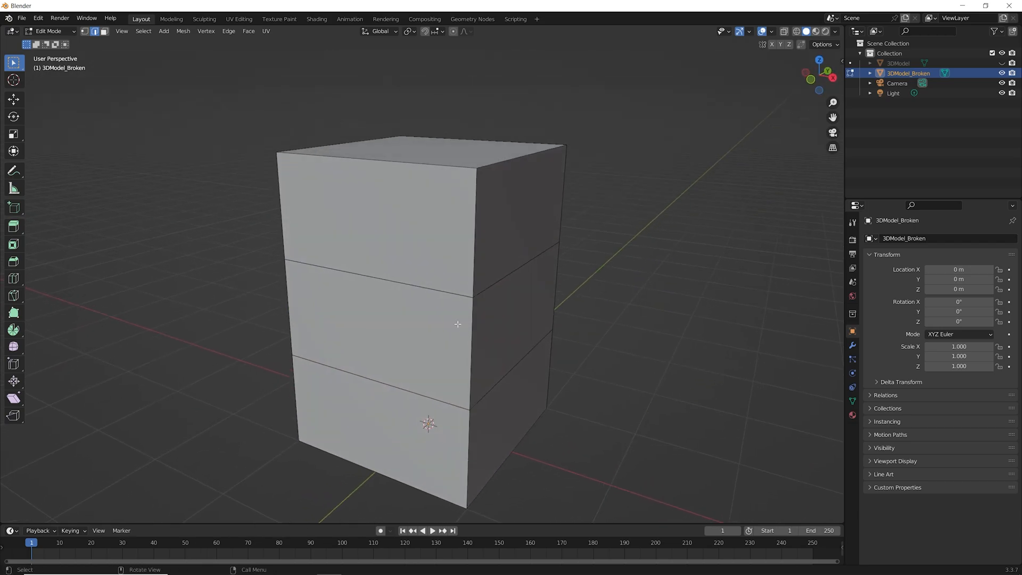
Move the linked middle section out beside the others to inspect the capped pieces, and undo the move.
{"action": "key", "text": "l"}
{"action": "key", "text": "g"}
{"action": "left_click", "coordinate": [437, 408]}
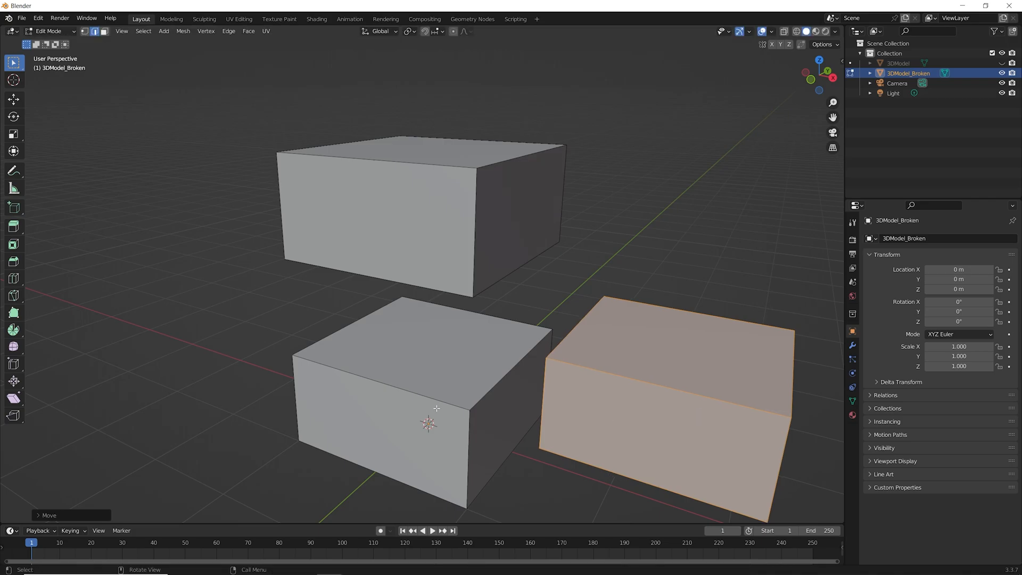
{"action": "middle_click_drag", "start_coordinate": [437, 408], "coordinate": [617, 371]}
{"action": "key", "text": "ctrl+z"}
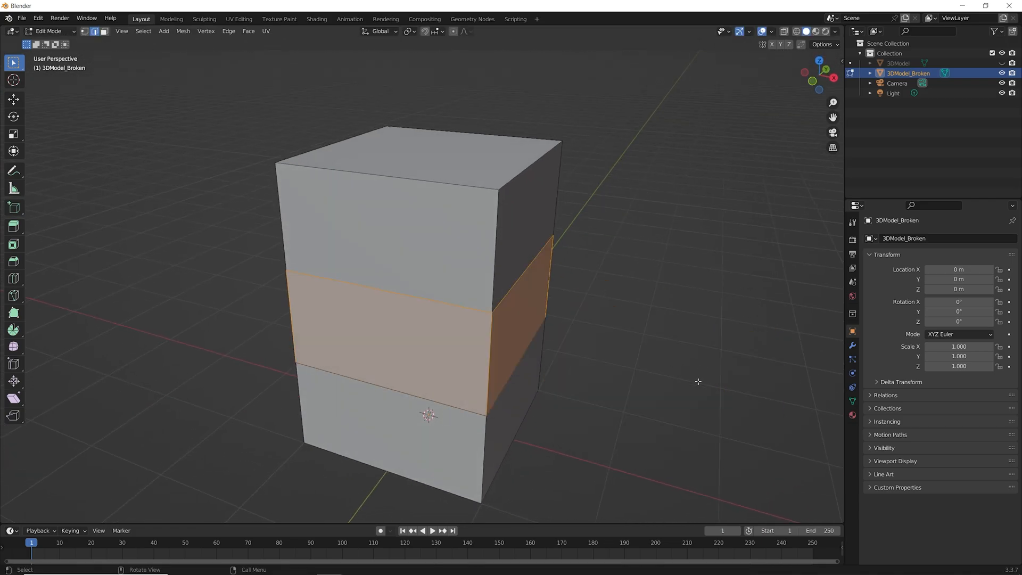
Select the linked top and middle sections in face mode and hide them, leaving the bottom section.
{"action": "left_click", "coordinate": [698, 382]}
{"action": "middle_click_drag", "start_coordinate": [542, 438], "coordinate": [532, 411]}
{"action": "key", "text": "3"}
{"action": "key", "text": "l"}
{"action": "key", "text": "l"}
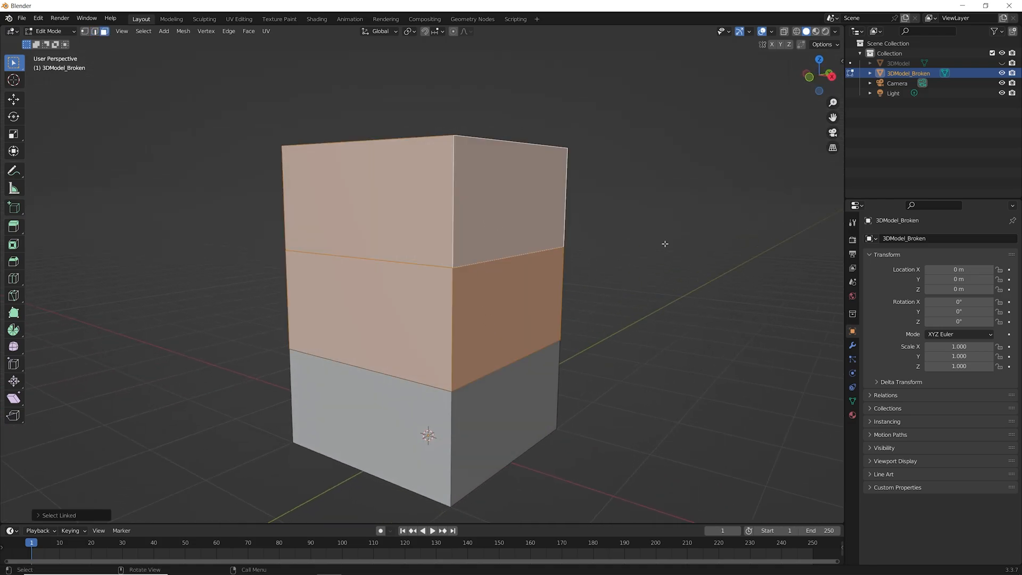
{"action": "key", "text": "h"}
Add one loop cut around the bottom section through its top face and slide it toward the nearer parallel side.
{"action": "middle_click_drag", "start_coordinate": [665, 243], "coordinate": [370, 283]}
{"action": "key", "text": "ctrl+r"}
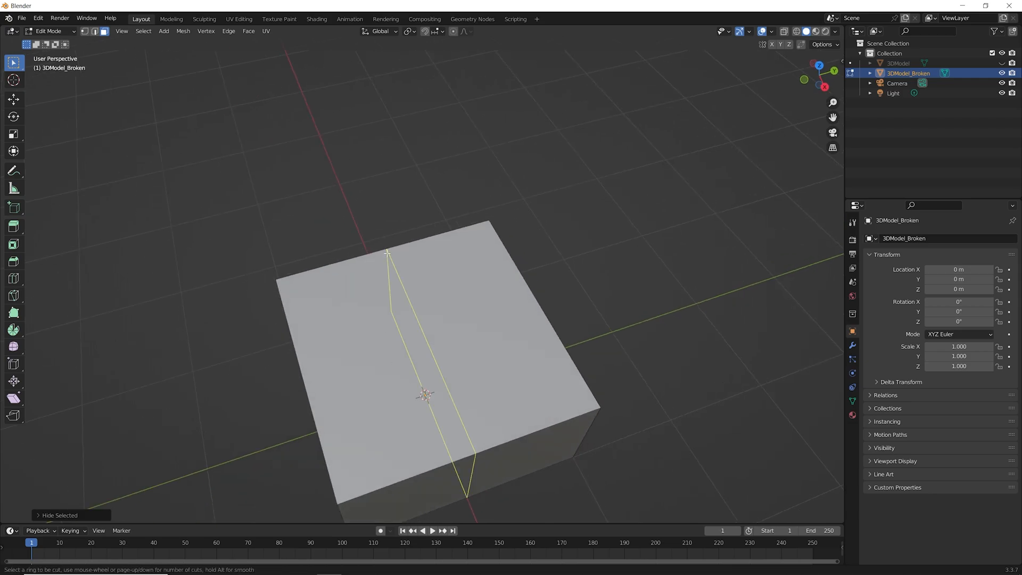
{"action": "left_click", "coordinate": [387, 253]}
{"action": "left_click", "coordinate": [387, 253]}
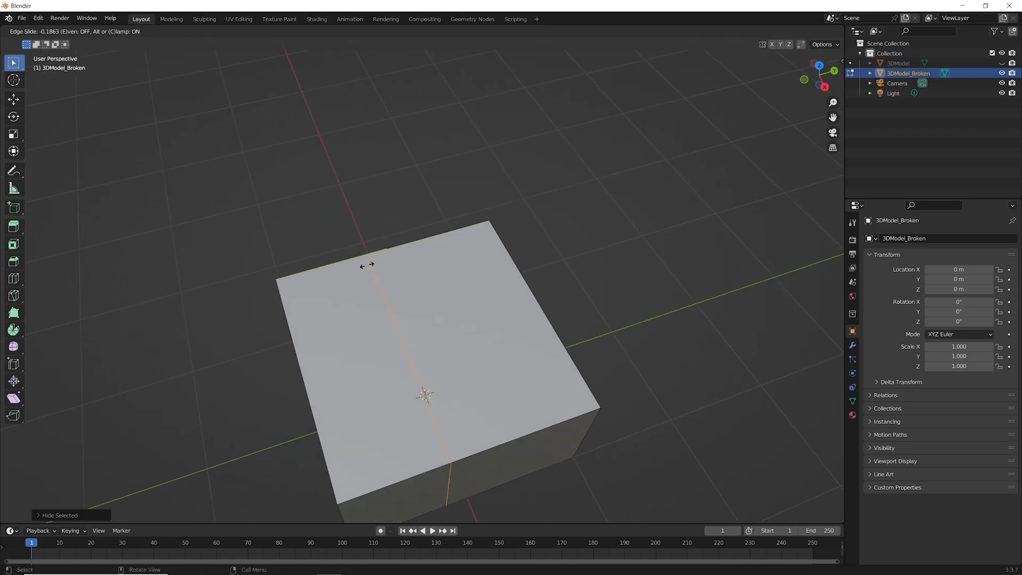
{"action": "left_click", "coordinate": [326, 278]}
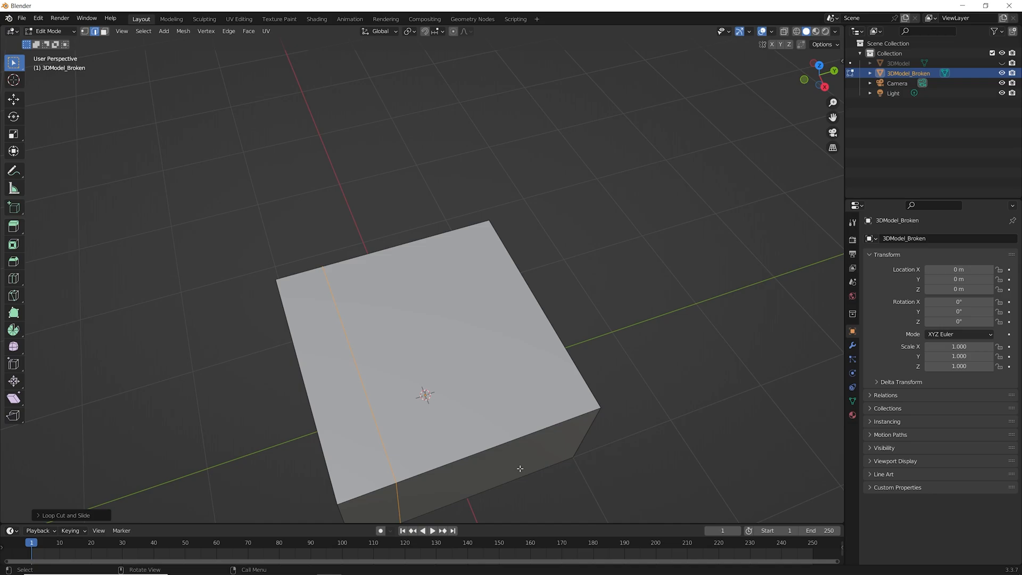
Edge-slide the loop cut's vertical edge on the front side face slightly toward the section's centre to slant the cut.
{"action": "middle_click_drag", "start_coordinate": [520, 469], "coordinate": [495, 441]}
{"action": "left_click", "coordinate": [400, 436]}
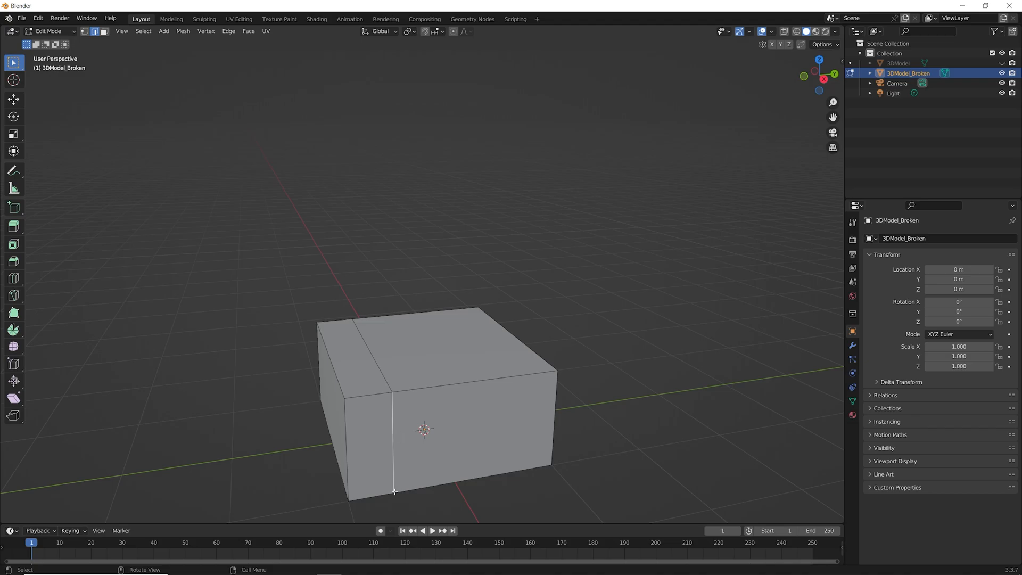
{"action": "key", "text": "g"}
{"action": "key", "text": "g"}
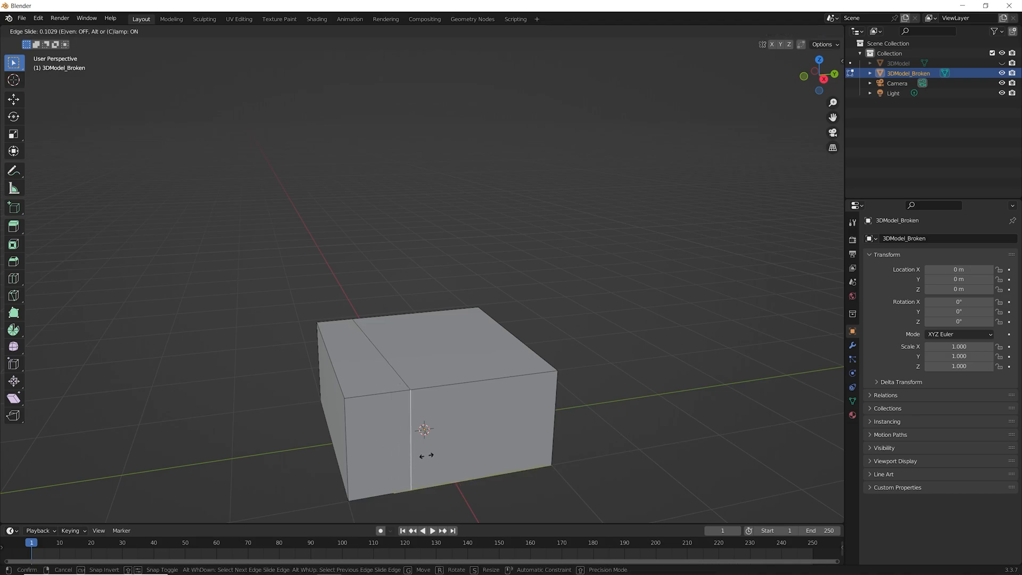
{"action": "left_click", "coordinate": [421, 451]}
Edge-slide the loop cut's edge on the underside of the bottom section toward the nearer parallel side.
{"action": "middle_click_drag", "start_coordinate": [422, 452], "coordinate": [494, 404]}
{"action": "left_click", "coordinate": [457, 410], "text": "alt"}
{"action": "key", "text": "g"}
{"action": "key", "text": "g"}
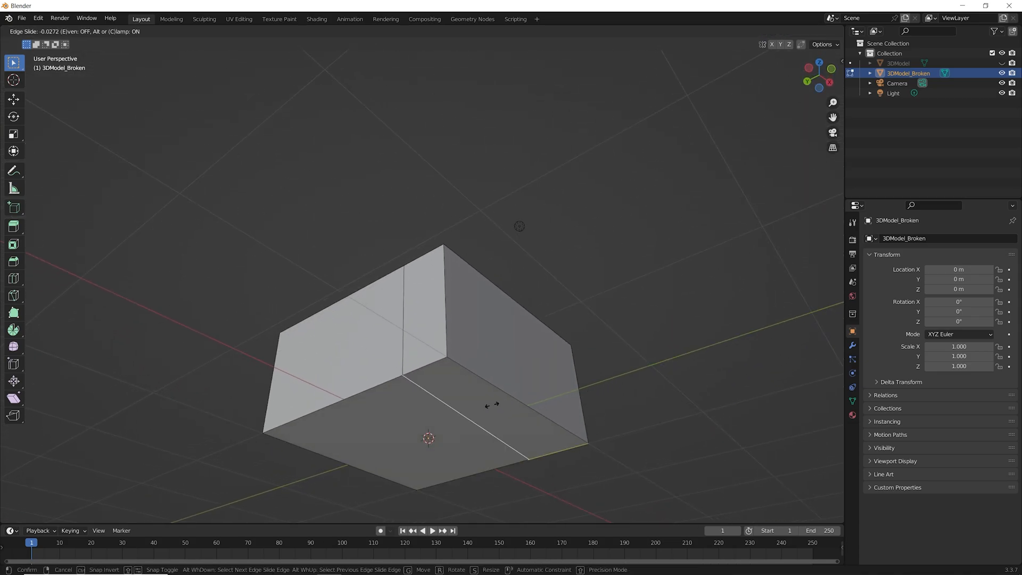
{"action": "left_click", "coordinate": [516, 399]}
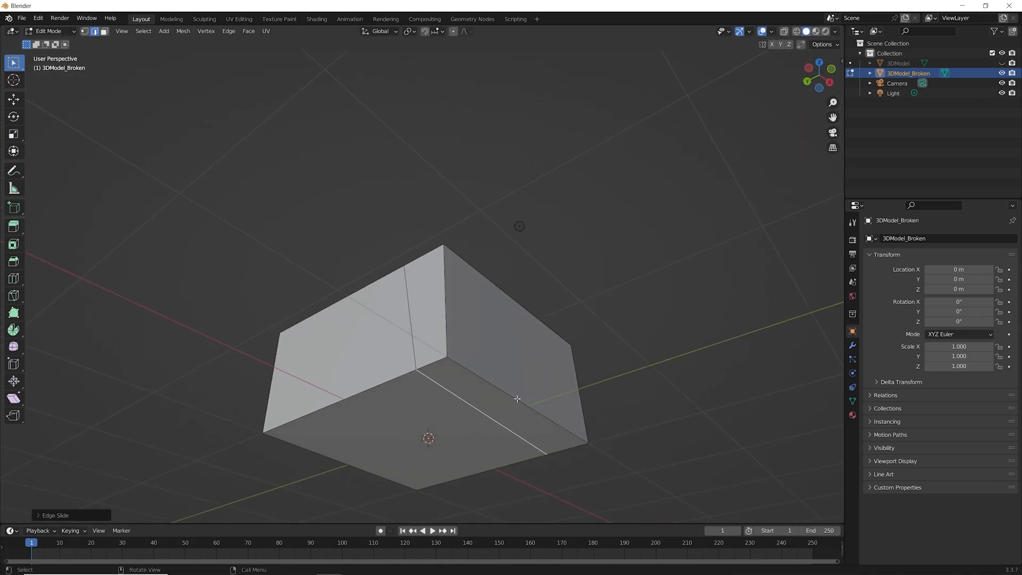
Apply a vertex slide to the end vertex of the cut edge on the underside, in vertex mode.
{"action": "middle_click_drag", "start_coordinate": [578, 400], "coordinate": [673, 372]}
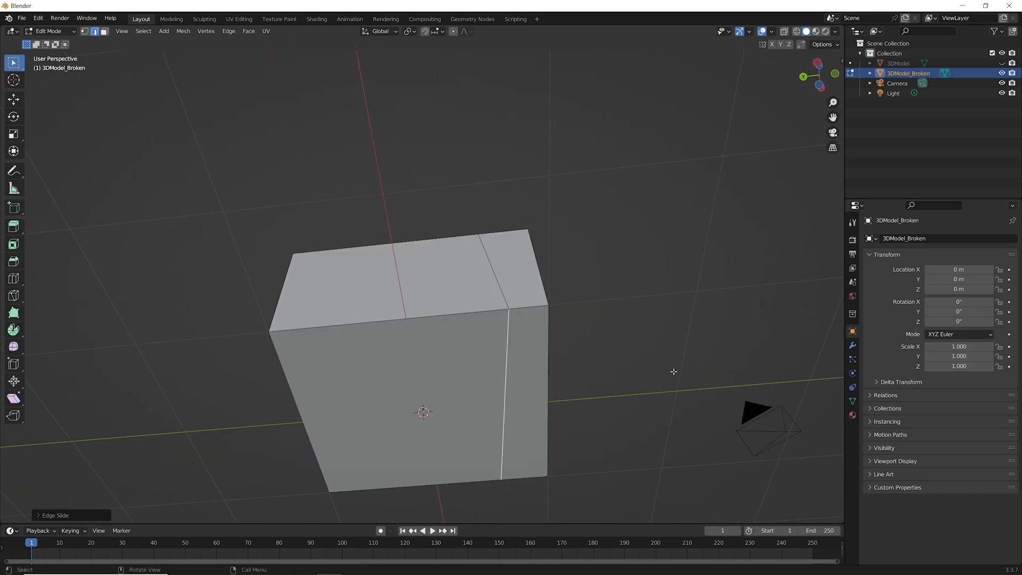
{"action": "key", "text": "1"}
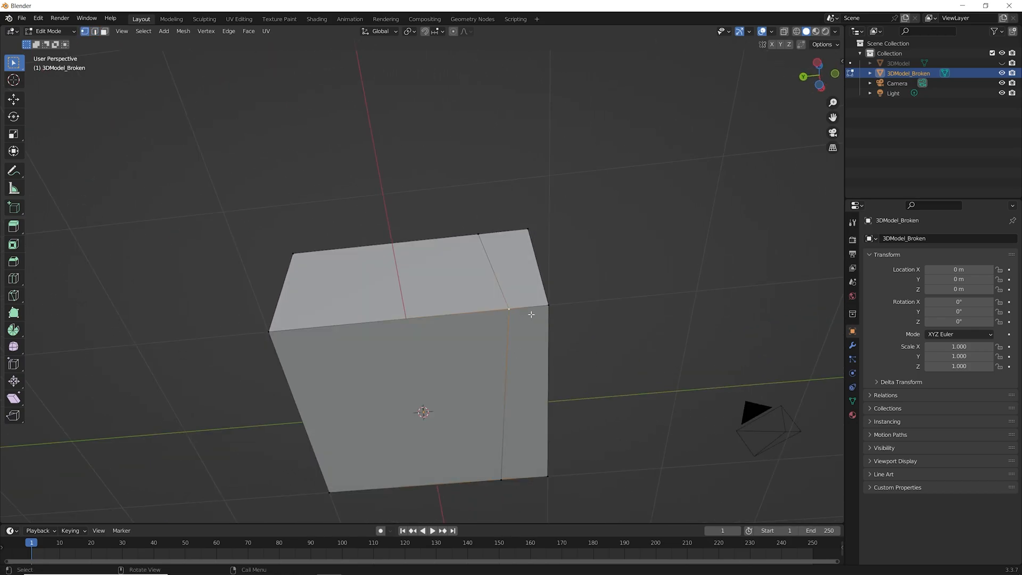
{"action": "key", "text": "shift+v"}
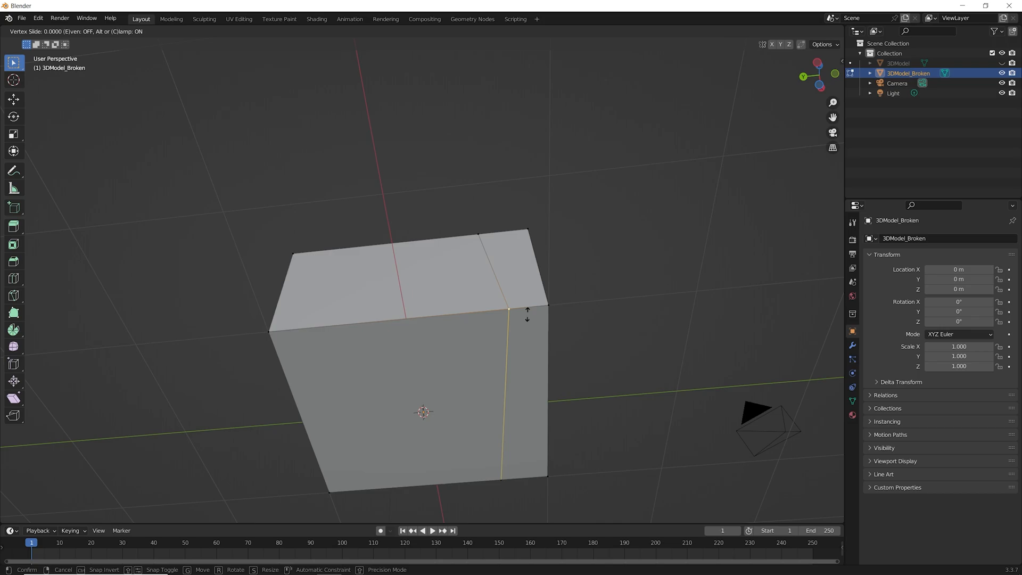
{"action": "left_click", "coordinate": [527, 314]}
{"action": "middle_click_drag", "start_coordinate": [528, 314], "coordinate": [469, 407]}
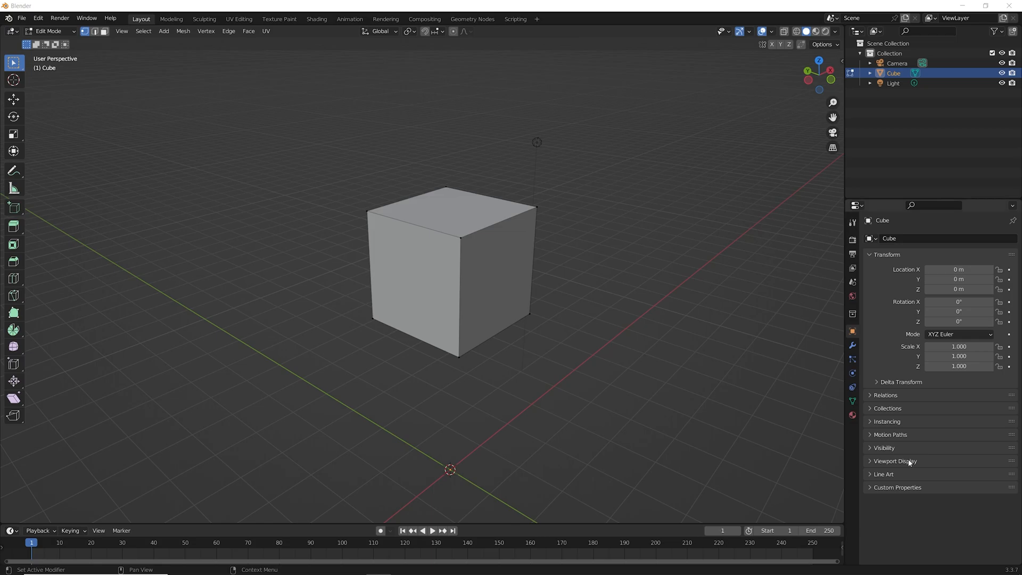
In the separate cube scene, slide the cube's near top corner vertex partway down its vertical edge and deselect it.
{"action": "left_click", "coordinate": [461, 240]}
{"action": "key", "text": "g"}
{"action": "key", "text": "g"}
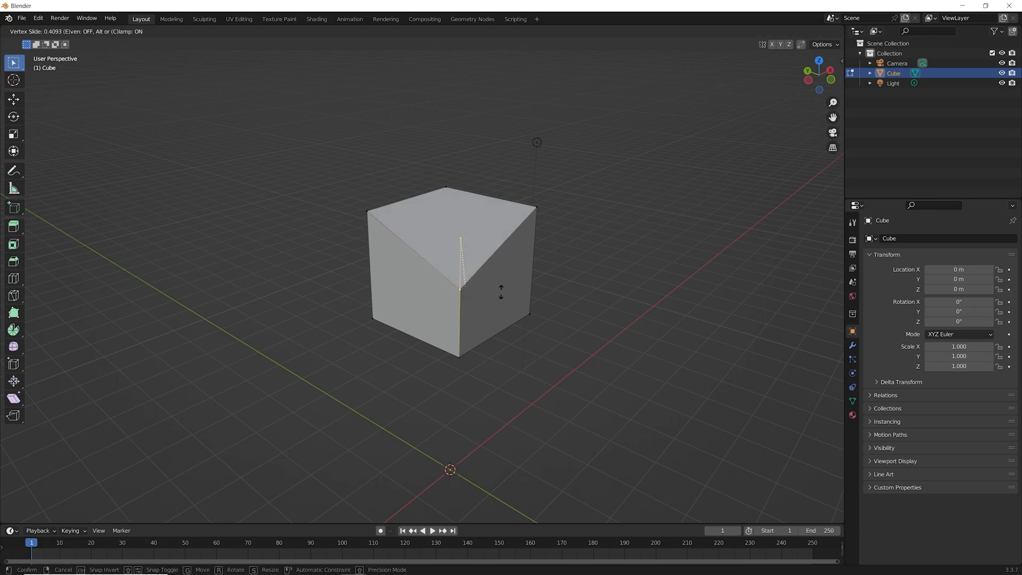
{"action": "left_click", "coordinate": [496, 300]}
{"action": "middle_click_drag", "start_coordinate": [407, 315], "coordinate": [386, 314]}
{"action": "left_click", "coordinate": [507, 373]}
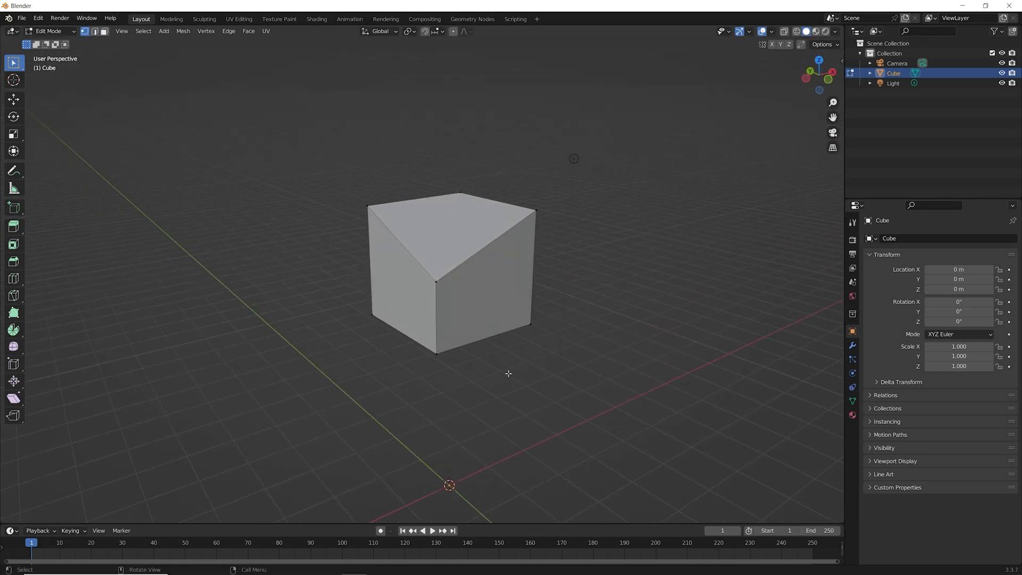
Slide a lower edge of the demo cube up along its adjoining vertical edges in edge mode.
{"action": "key", "text": "2"}
{"action": "middle_click_drag", "start_coordinate": [507, 374], "coordinate": [491, 340]}
{"action": "left_click", "coordinate": [456, 322]}
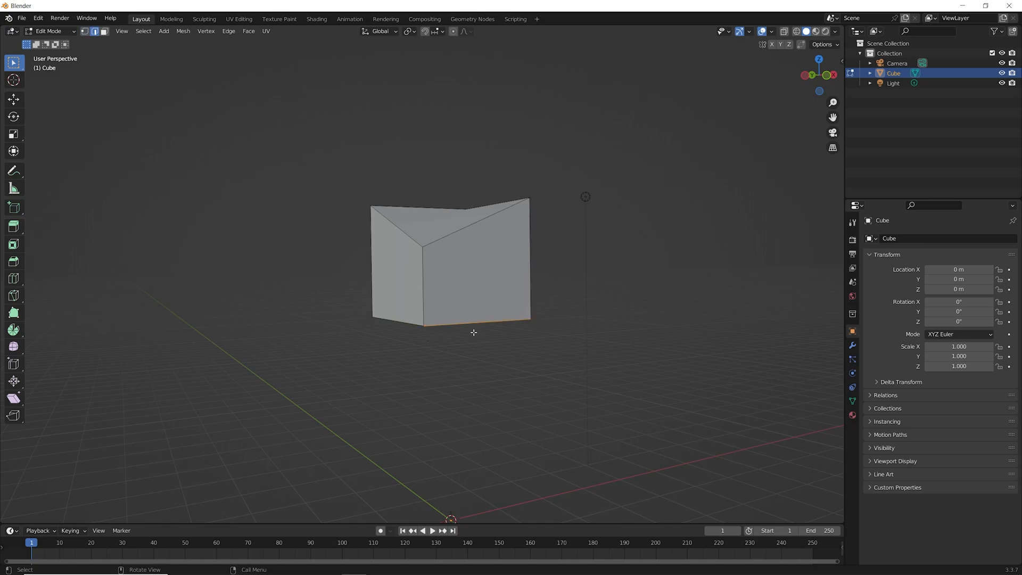
{"action": "key", "text": "g"}
{"action": "key", "text": "g"}
{"action": "left_click", "coordinate": [482, 292]}
{"action": "middle_click_drag", "start_coordinate": [482, 292], "coordinate": [500, 351]}
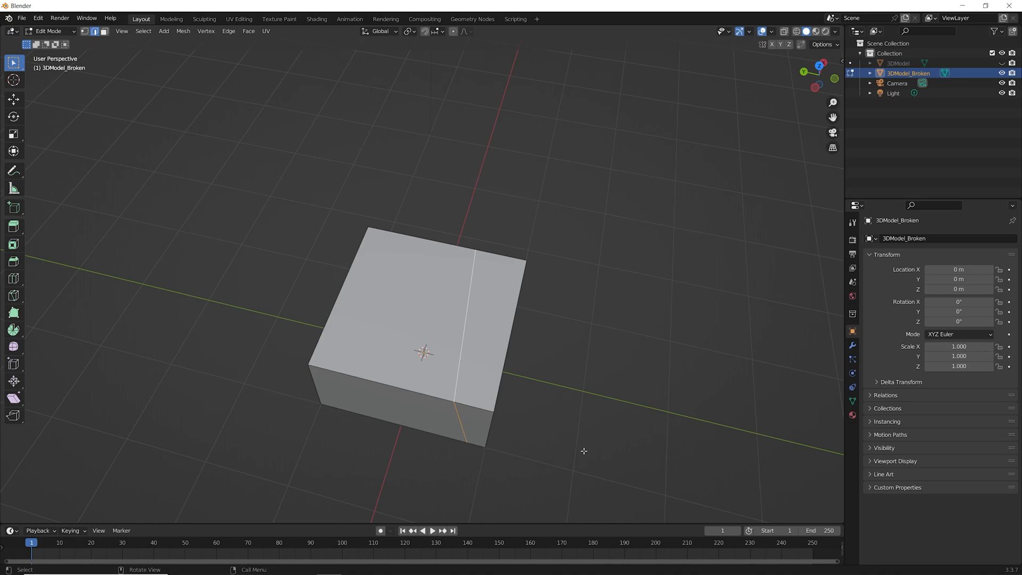
Rip 3DModel_Broken's bottom section apart along the selected slanted loop, leaving the ripped edges in place.
{"action": "middle_click_drag", "start_coordinate": [584, 451], "coordinate": [468, 474]}
{"action": "key", "text": "g"}
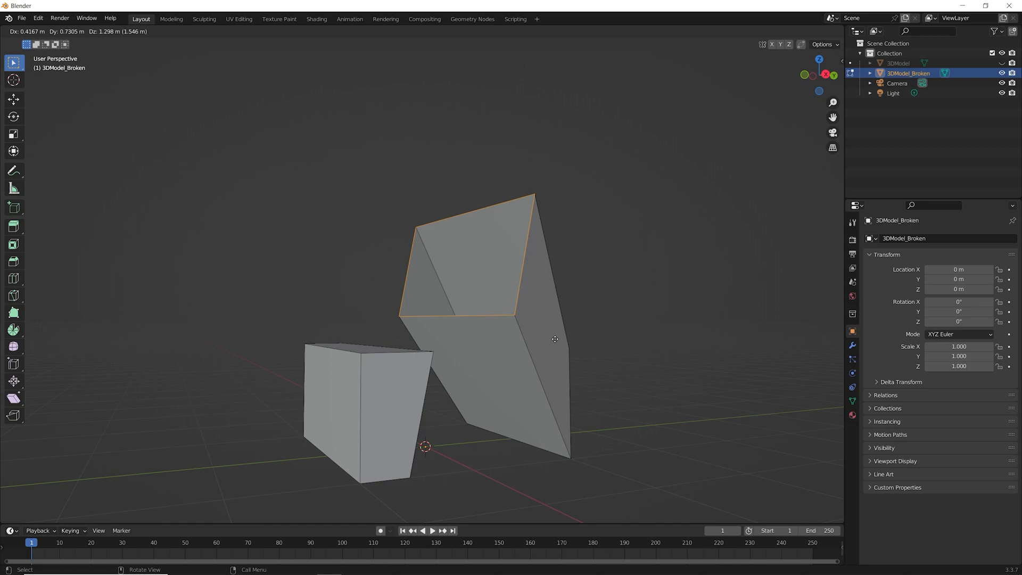
{"action": "key", "text": "Escape"}
{"action": "middle_click_drag", "start_coordinate": [554, 342], "coordinate": [655, 374]}
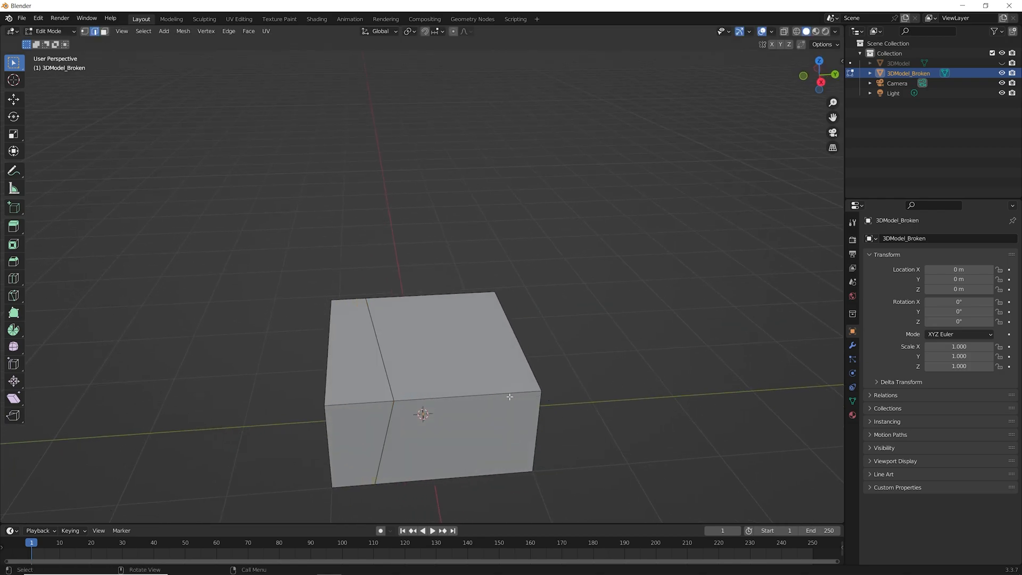
Move the linked larger piece away from the narrow one to inspect the split, and undo the move and selection.
{"action": "key", "text": "ctrl+l"}
{"action": "key", "text": "g"}
{"action": "left_click", "coordinate": [607, 388]}
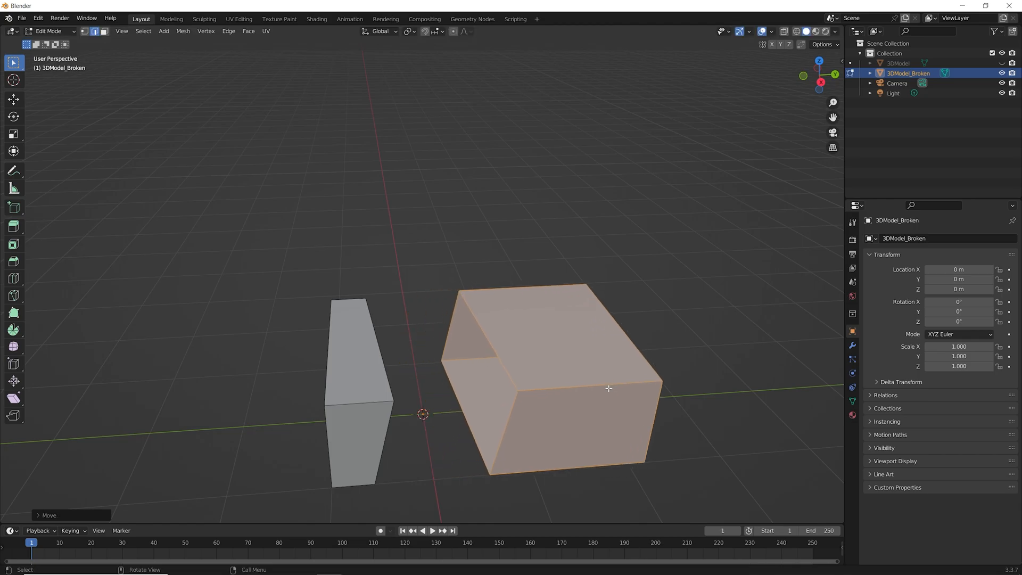
{"action": "middle_click_drag", "start_coordinate": [607, 388], "coordinate": [343, 366]}
{"action": "middle_click_drag", "start_coordinate": [437, 390], "coordinate": [422, 402]}
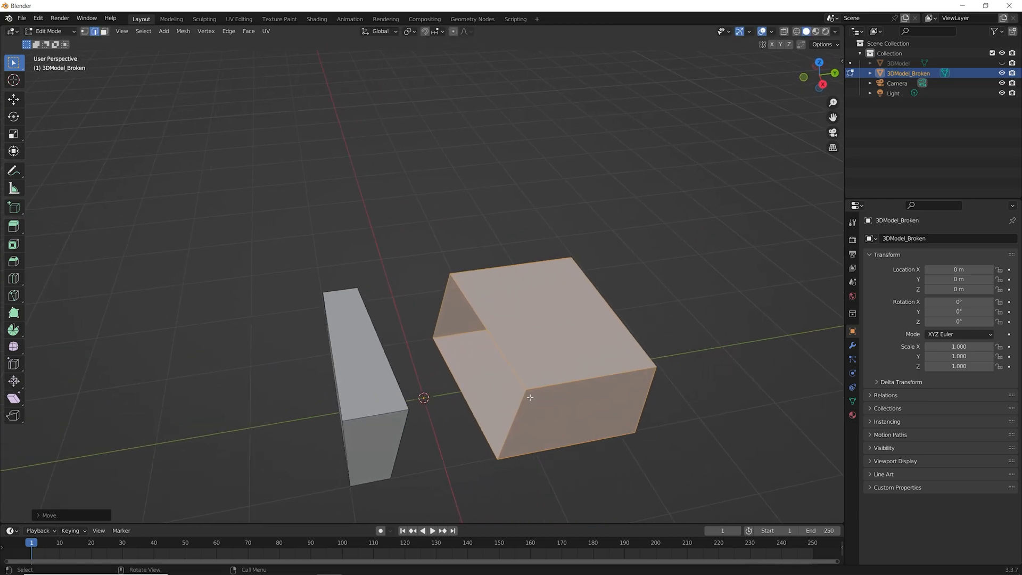
{"action": "key", "text": "ctrl+z"}
{"action": "key", "text": "ctrl+z"}
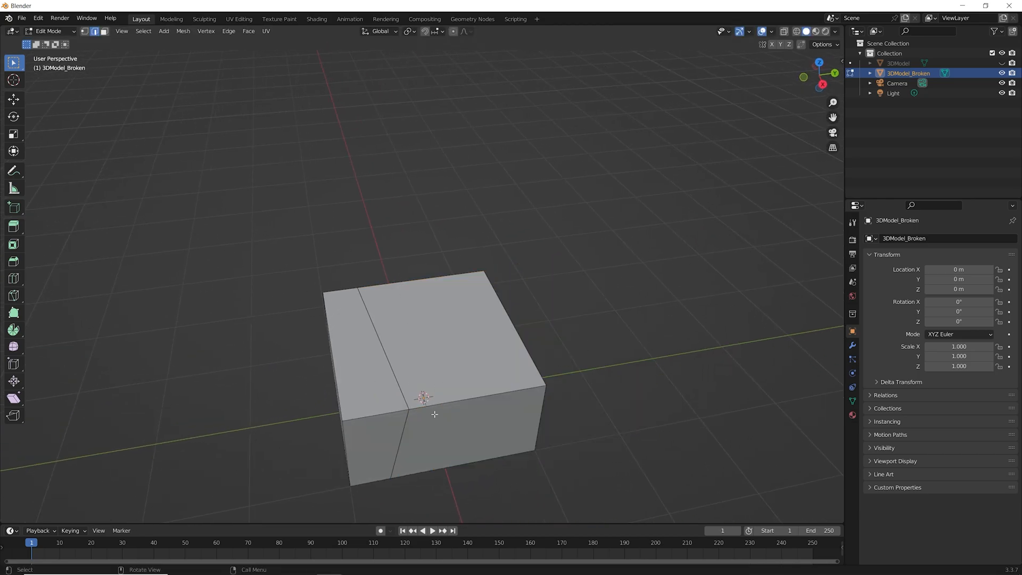
Select the linked larger piece and bisect it in top view with a diagonal line cutting off its outer corner.
{"action": "middle_click_drag", "start_coordinate": [204, 260], "coordinate": [355, 290]}
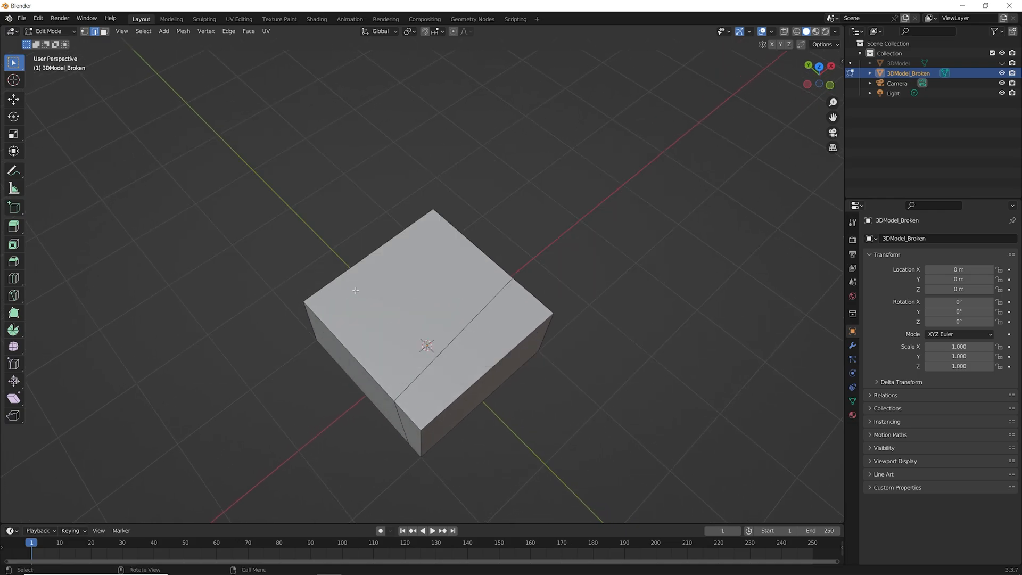
{"action": "key", "text": "3"}
{"action": "key", "text": "l"}
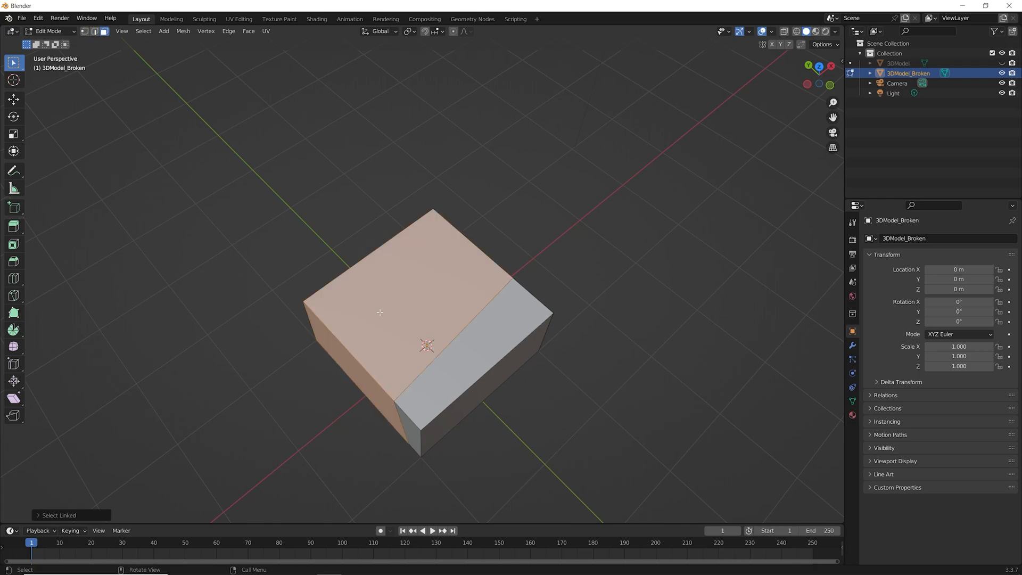
{"action": "middle_click_drag", "start_coordinate": [334, 383], "coordinate": [278, 433]}
{"action": "left_click_drag", "start_coordinate": [13, 295], "coordinate": [60, 320]}
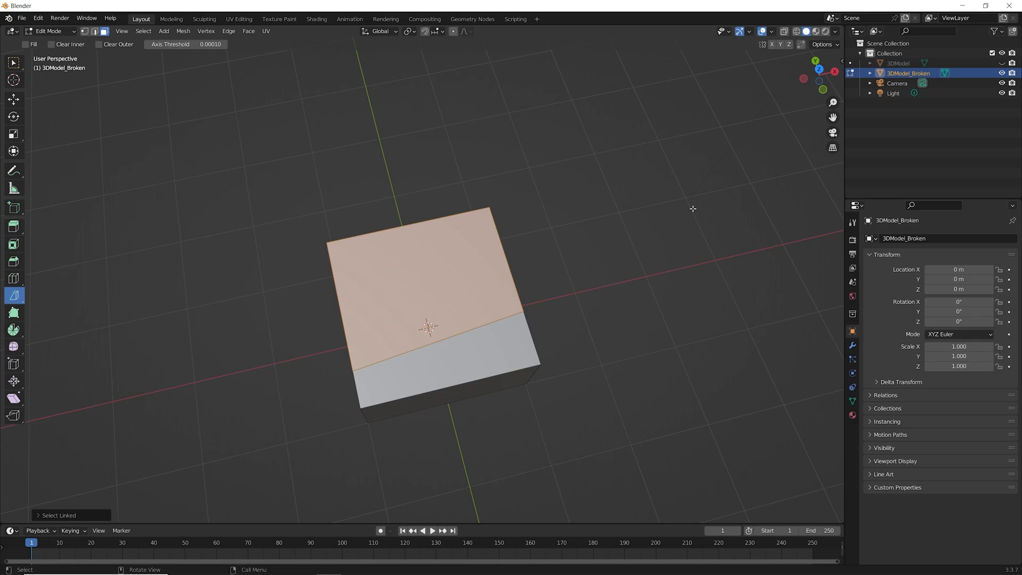
{"action": "left_click", "coordinate": [819, 70]}
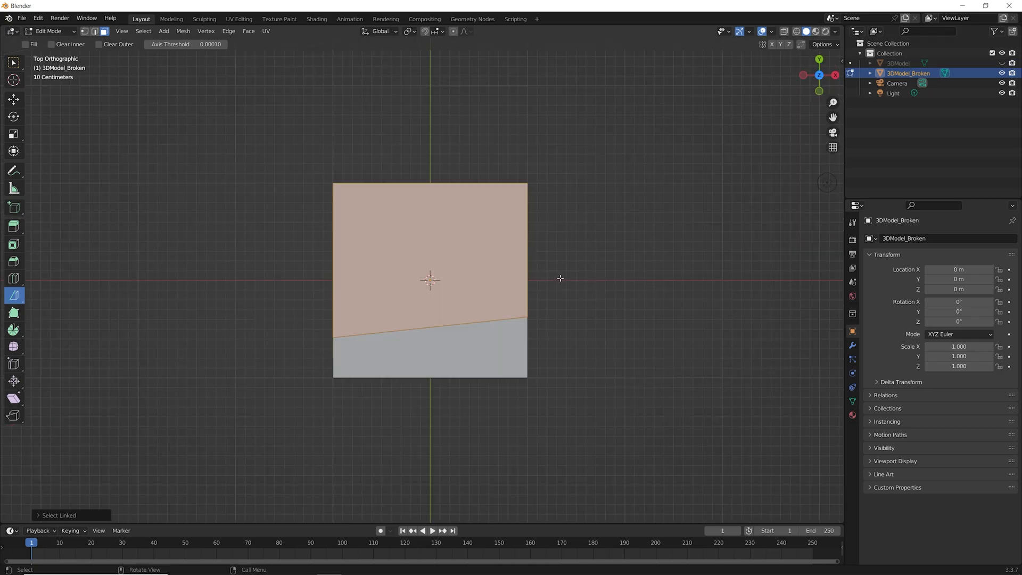
{"action": "left_click_drag", "start_coordinate": [559, 277], "coordinate": [521, 261]}
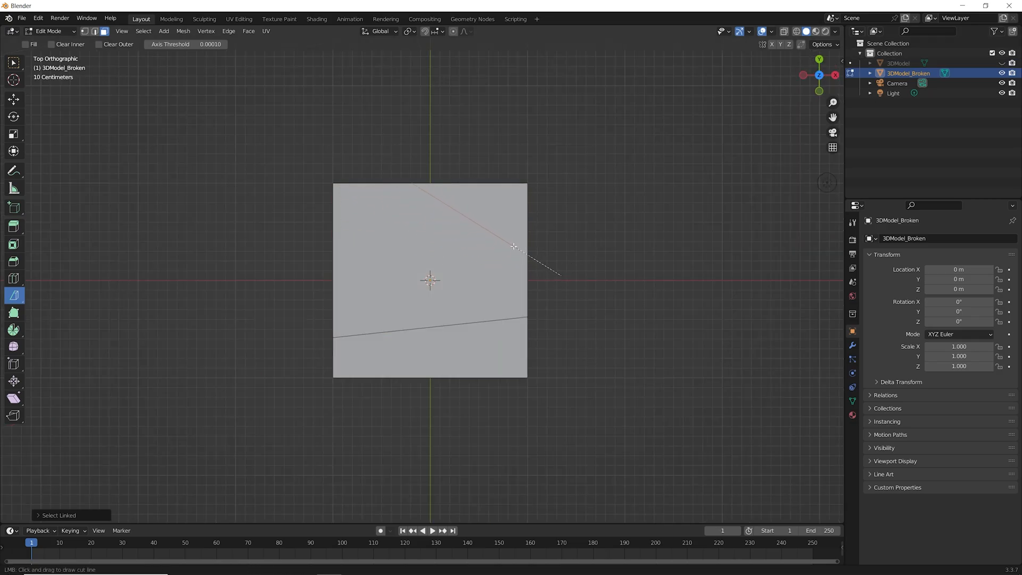
{"action": "left_click_drag", "start_coordinate": [514, 246], "coordinate": [514, 247]}
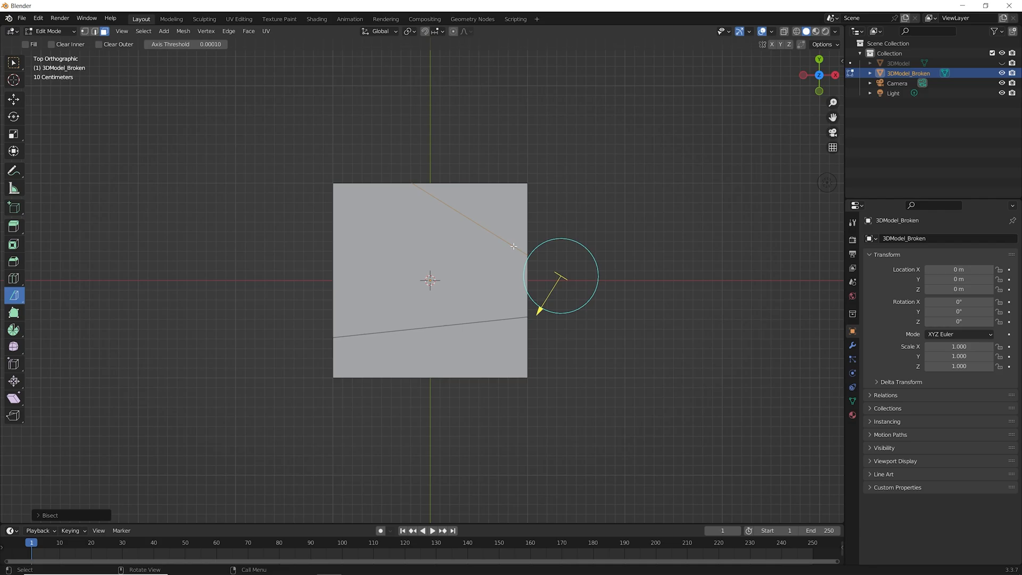
Rip the cut-off corner free along the bisect line, leaving the ripped edges in place.
{"action": "middle_click_drag", "start_coordinate": [667, 341], "coordinate": [575, 281]}
{"action": "key", "text": "v"}
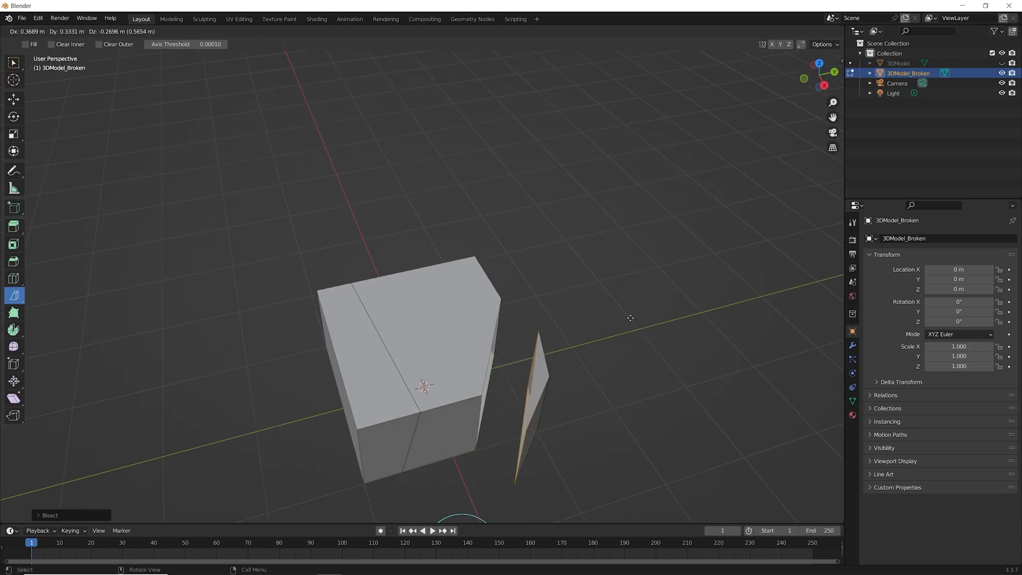
{"action": "right_click", "coordinate": [641, 304]}
Move the linked corner piece outward to inspect the separation, cancel the move and clear the selection.
{"action": "key", "text": "ctrl+l"}
{"action": "key", "text": "g"}
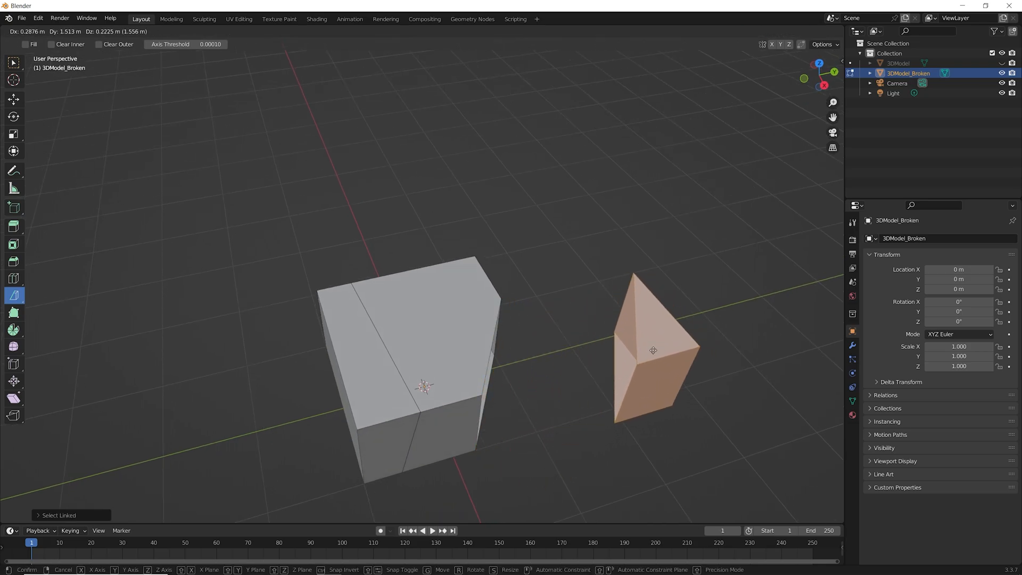
{"action": "right_click", "coordinate": [670, 366]}
{"action": "key", "text": "alt+a"}
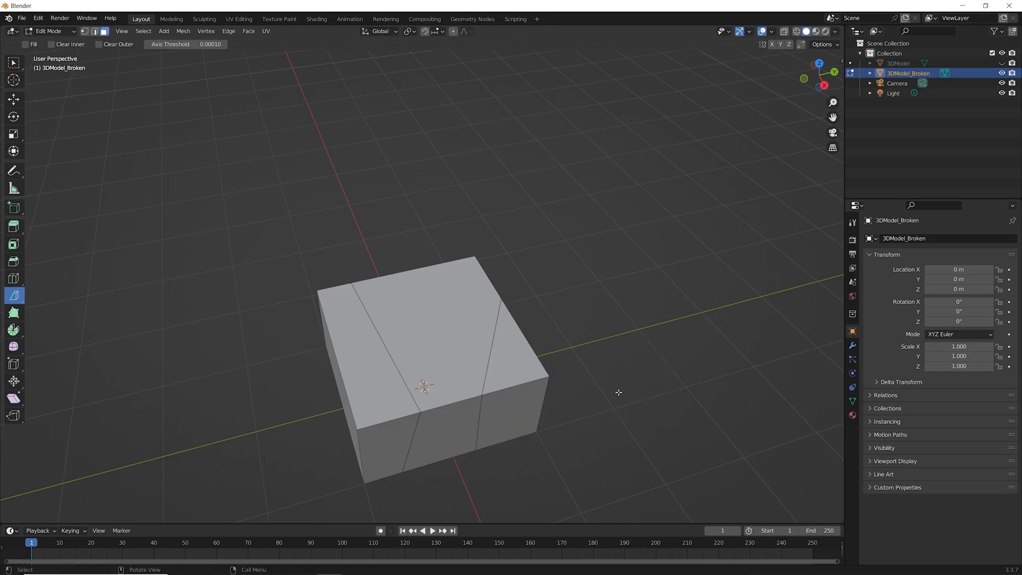
Start an irregular knife cut from the large piece's upper side edge across the top face and down the adjacent face to its lower edge.
{"action": "middle_click_drag", "start_coordinate": [616, 392], "coordinate": [466, 432]}
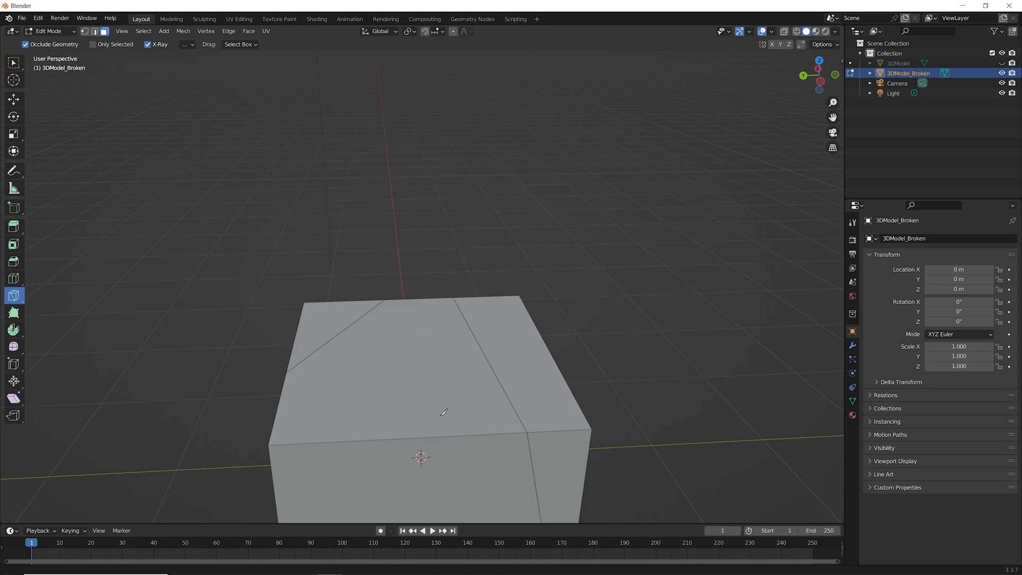
{"action": "middle_click_drag", "start_coordinate": [445, 410], "coordinate": [445, 331], "text": "shift"}
{"action": "key", "text": "1"}
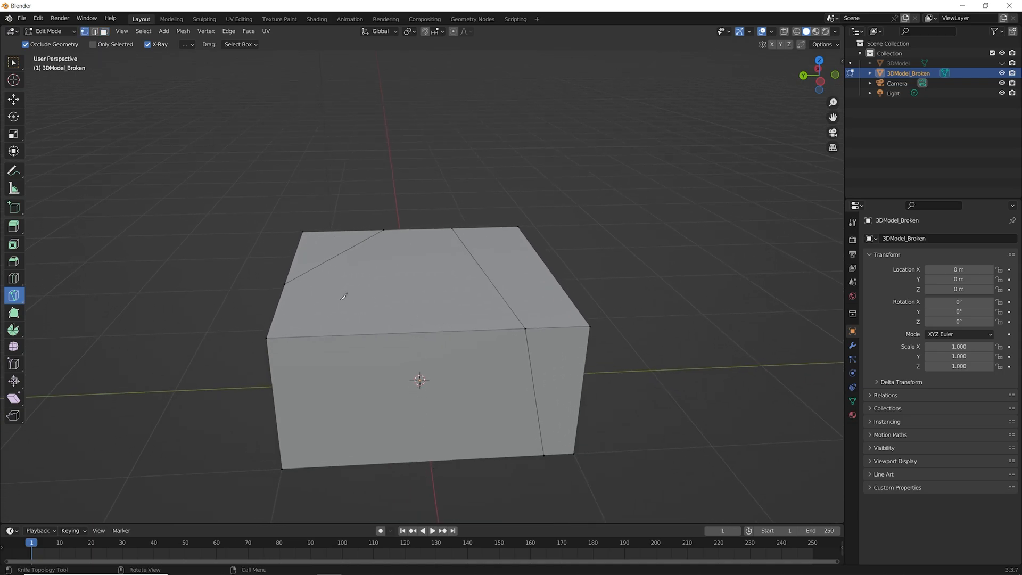
{"action": "middle_click_drag", "start_coordinate": [343, 296], "coordinate": [485, 348]}
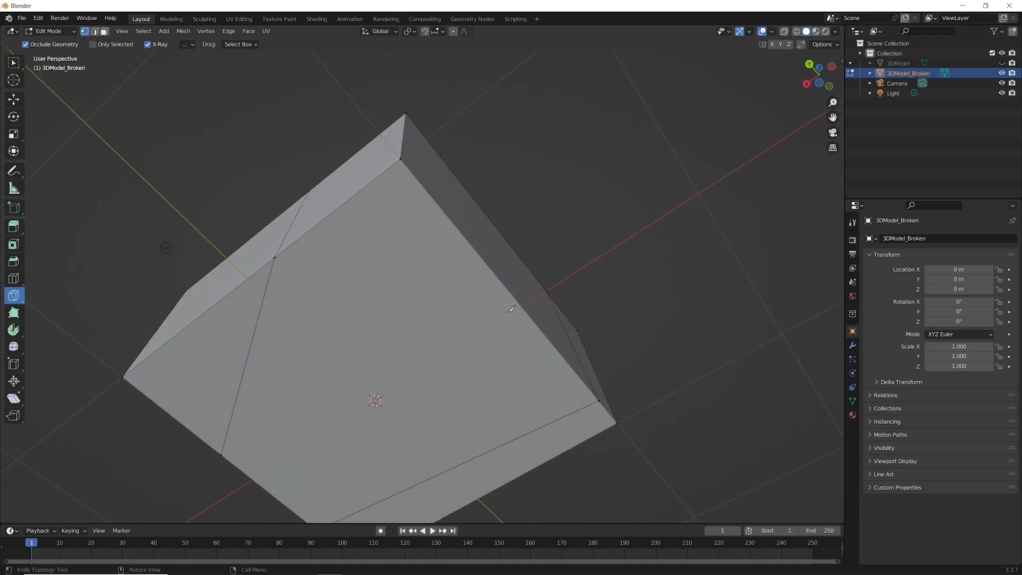
{"action": "middle_click_drag", "start_coordinate": [511, 309], "coordinate": [445, 391]}
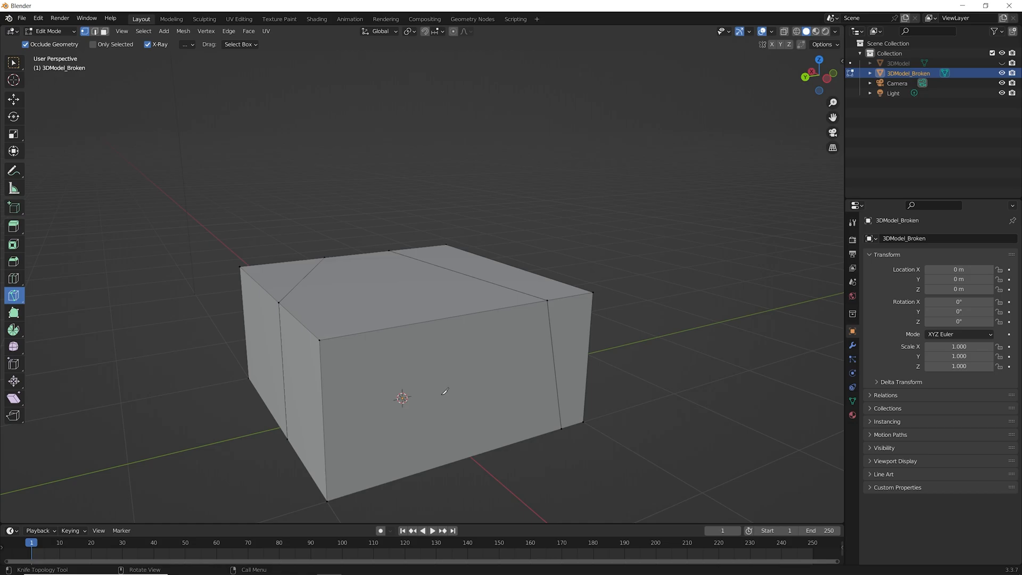
{"action": "left_click", "coordinate": [293, 315]}
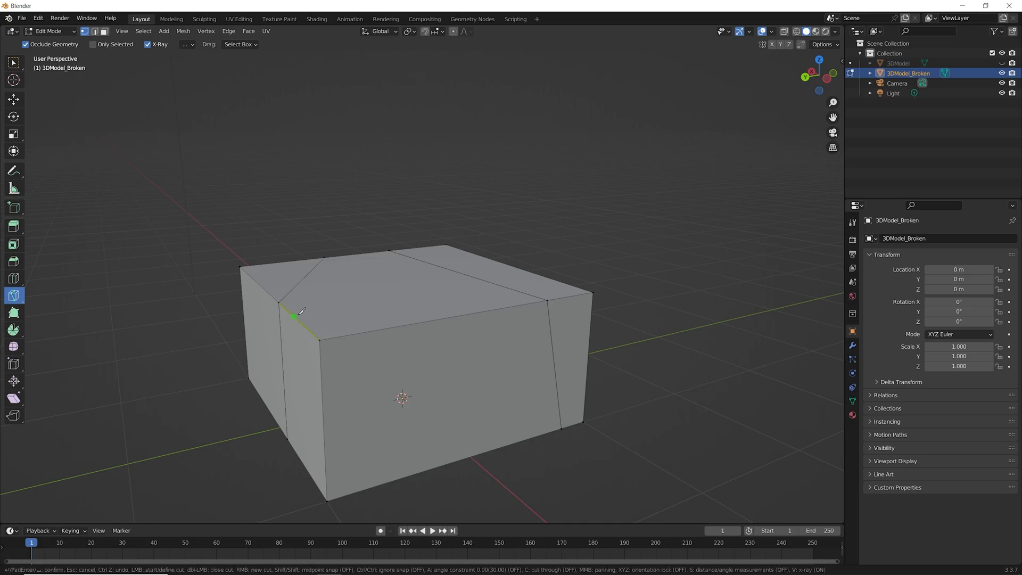
{"action": "left_click", "coordinate": [371, 303]}
{"action": "left_click", "coordinate": [394, 326]}
{"action": "left_click", "coordinate": [398, 394]}
{"action": "left_click", "coordinate": [465, 456]}
Continue the knife cut across the underside and up the other side face, closing the loop at its starting point around the corner.
{"action": "middle_click_drag", "start_coordinate": [465, 454], "coordinate": [442, 341]}
{"action": "left_click", "coordinate": [390, 358]}
{"action": "left_click", "coordinate": [271, 286]}
{"action": "middle_click_drag", "start_coordinate": [275, 292], "coordinate": [368, 457]}
{"action": "left_click", "coordinate": [403, 293]}
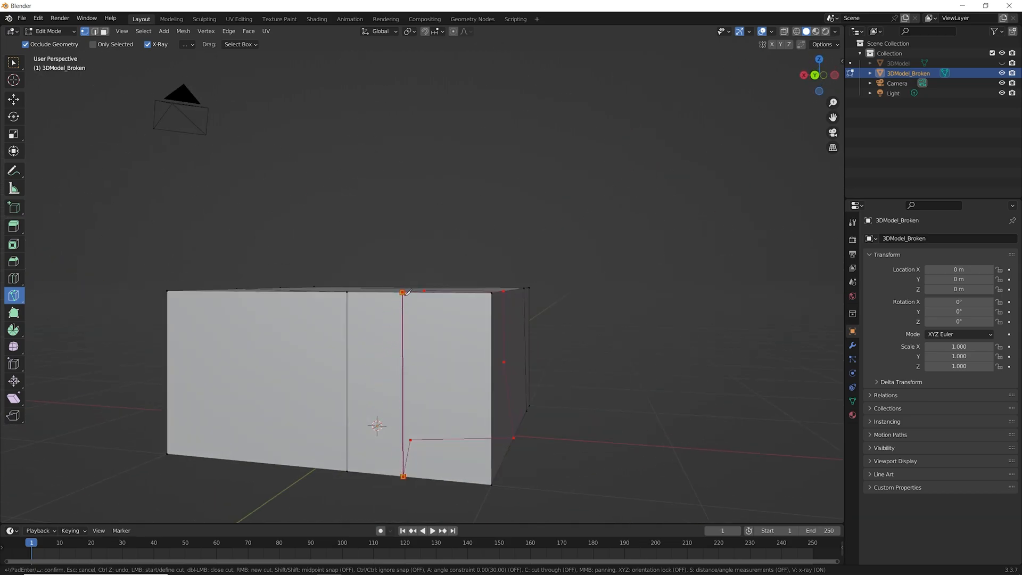
{"action": "left_click", "coordinate": [402, 293]}
{"action": "middle_click_drag", "start_coordinate": [480, 230], "coordinate": [326, 363]}
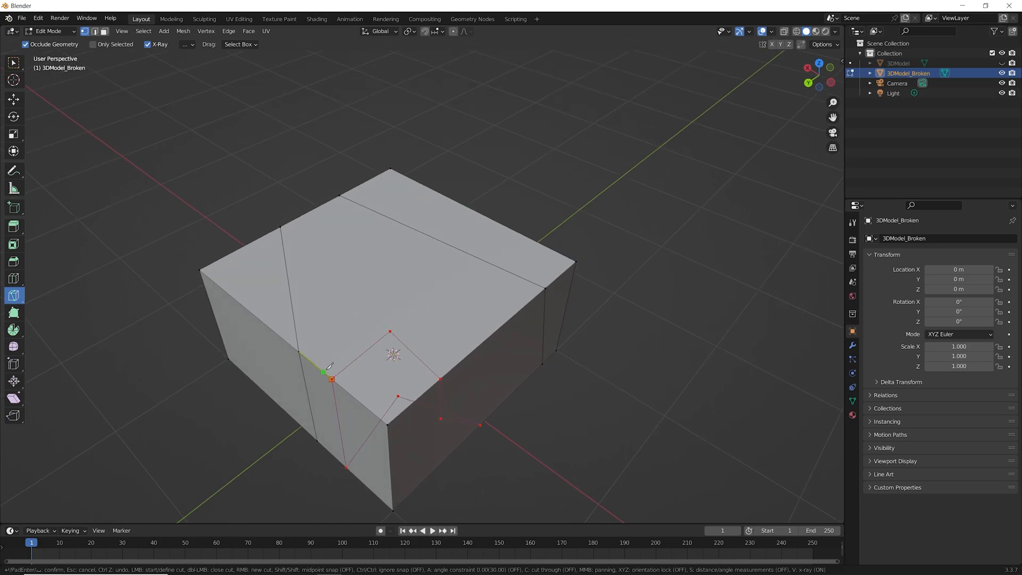
{"action": "key", "text": "Return"}
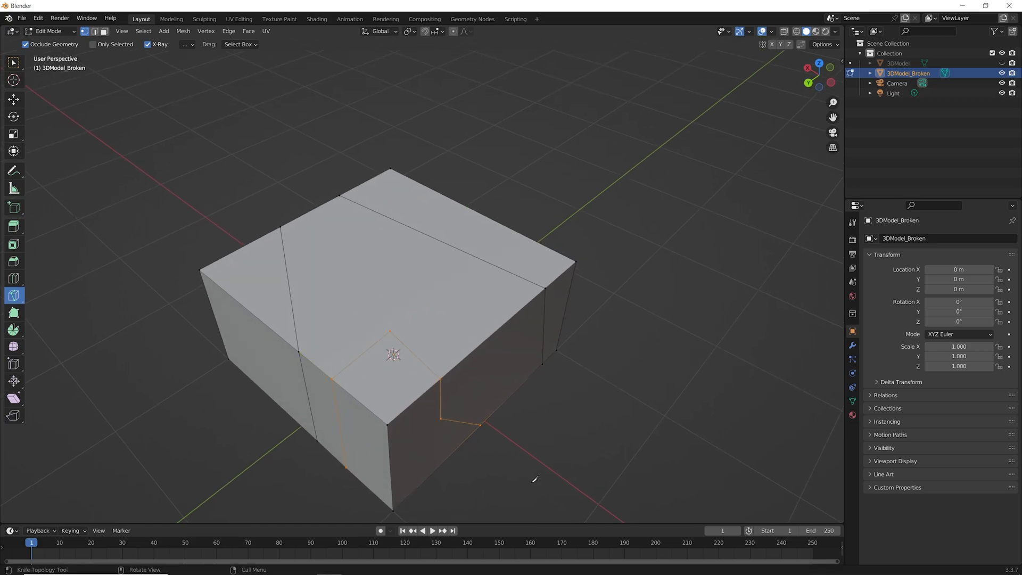
Rip the knife-cut corner section free along its cut loop, leaving the ripped edges in place.
{"action": "middle_click_drag", "start_coordinate": [528, 474], "coordinate": [531, 381]}
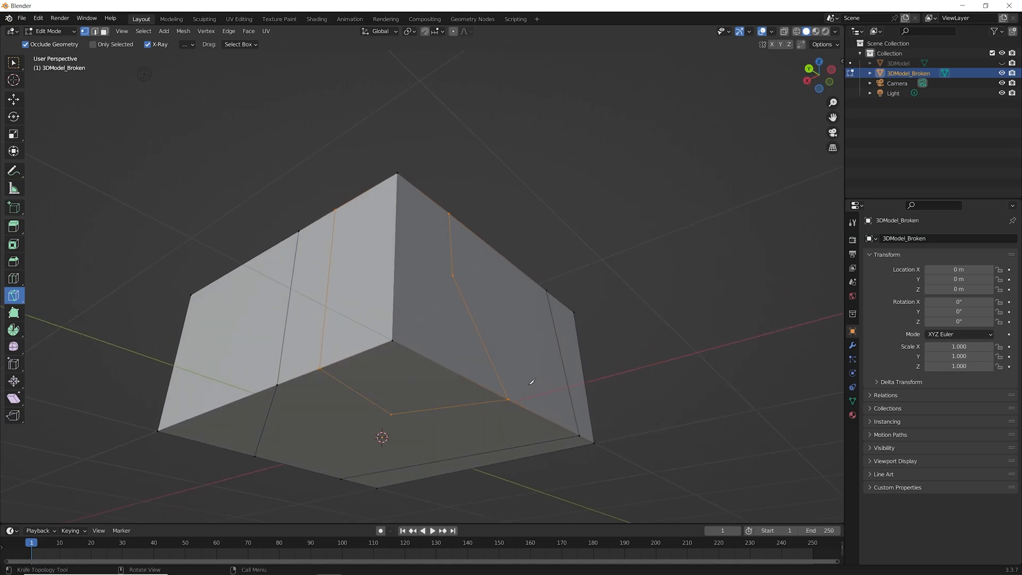
{"action": "key", "text": "v"}
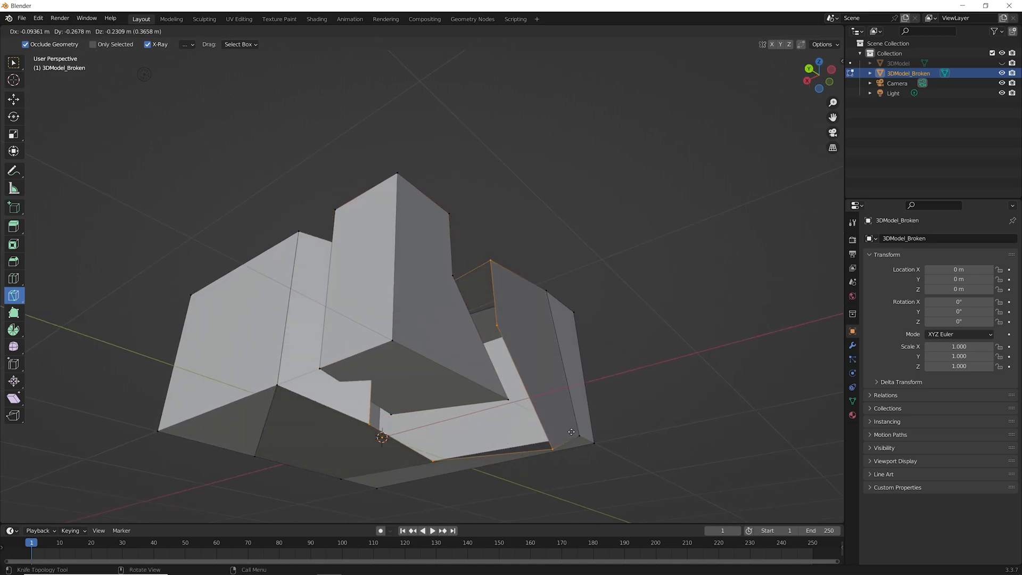
{"action": "right_click", "coordinate": [464, 320]}
Select the linked corner section, move it away from the block to inspect the separation, and undo the move.
{"action": "middle_click_drag", "start_coordinate": [464, 320], "coordinate": [519, 349]}
{"action": "key", "text": "w"}
{"action": "key", "text": "l"}
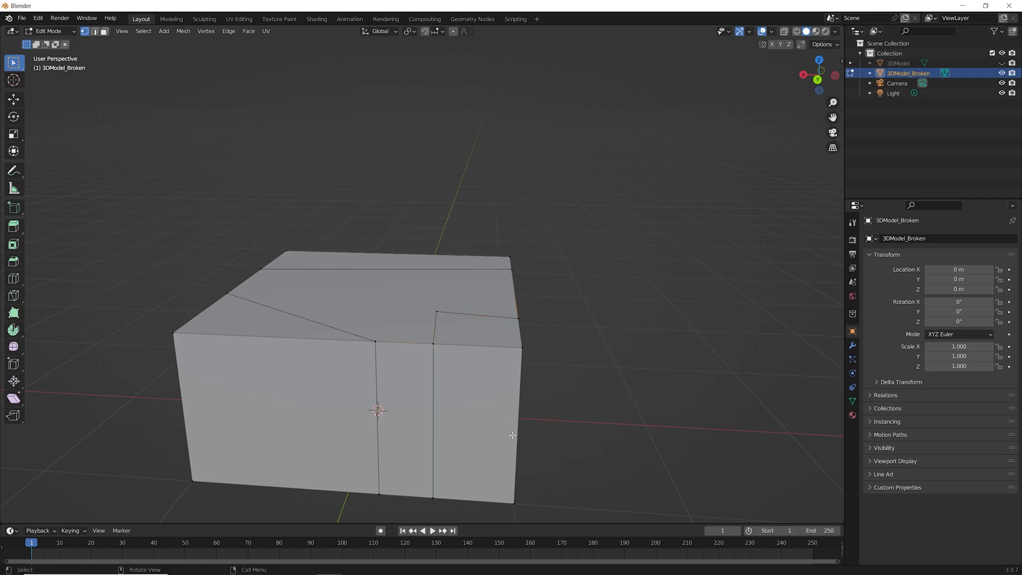
{"action": "key", "text": "g"}
{"action": "left_click", "coordinate": [675, 365]}
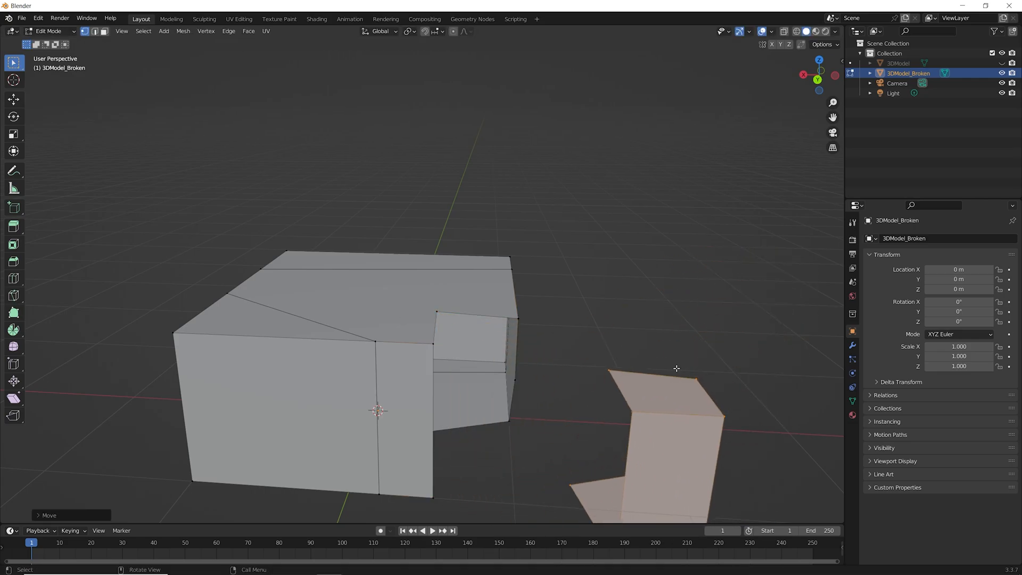
{"action": "middle_click_drag", "start_coordinate": [675, 365], "coordinate": [434, 406]}
{"action": "key", "text": "ctrl+z"}
Hide the large middle piece and fill the open boundary loop of the triangular corner piece with a face.
{"action": "key", "text": "h"}
{"action": "middle_click_drag", "start_coordinate": [646, 335], "coordinate": [732, 388]}
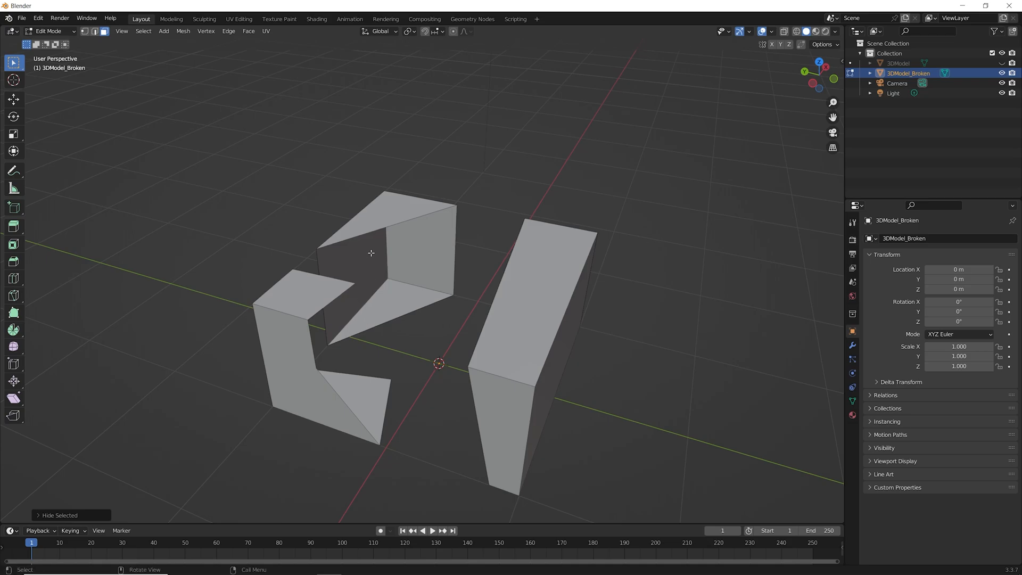
{"action": "key", "text": "2"}
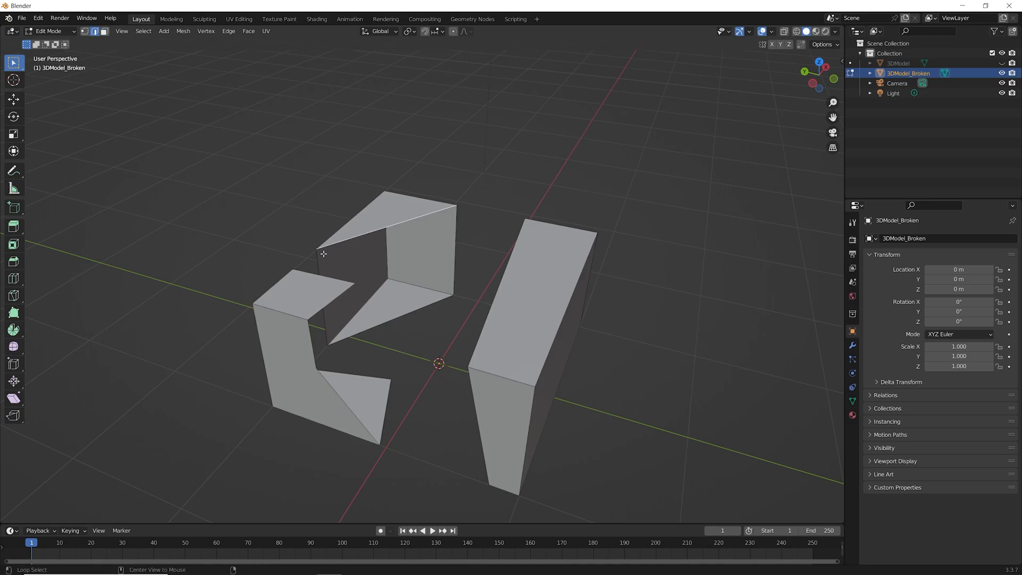
{"action": "left_click", "coordinate": [352, 240], "text": "alt"}
{"action": "middle_click_drag", "start_coordinate": [461, 279], "coordinate": [456, 288]}
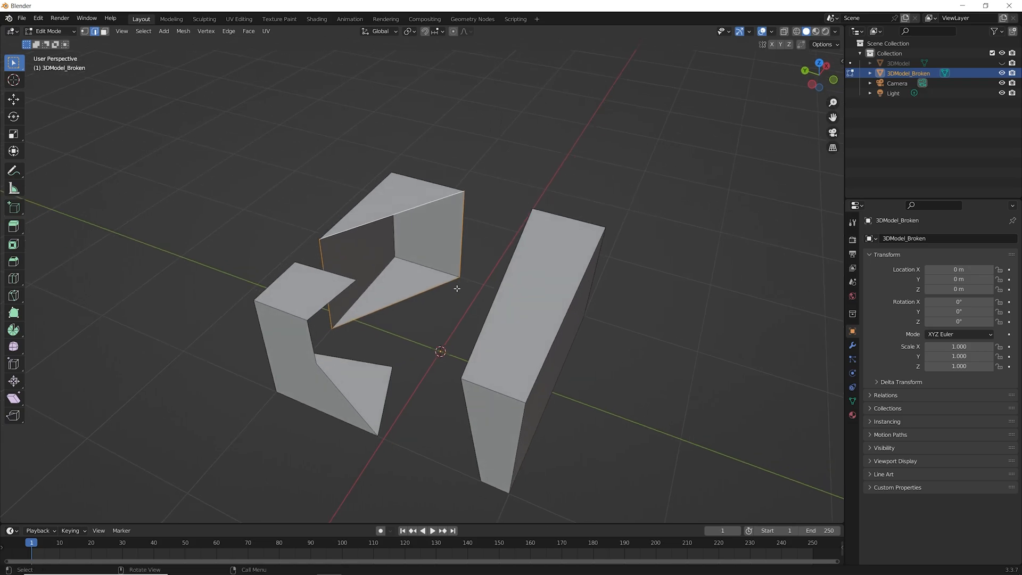
{"action": "key", "text": "f"}
{"action": "scroll", "coordinate": [457, 288], "scroll_direction": "up", "scroll_amount": 2}
{"action": "left_click", "coordinate": [505, 364]}
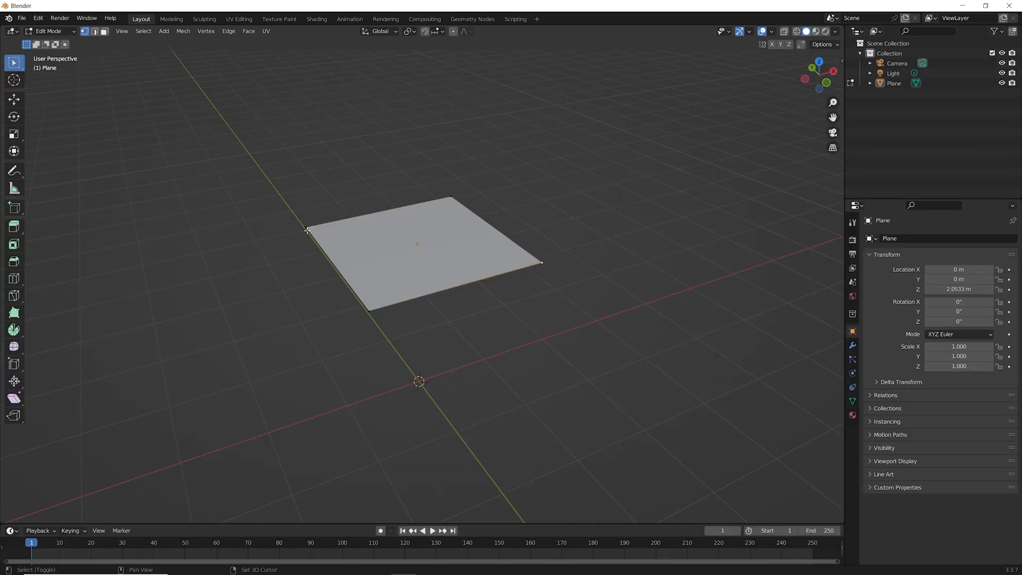
Raise two diagonally opposite vertices of the demo plane along the Z axis to make the quad non-planar.
{"action": "left_click", "coordinate": [306, 230], "text": "shift"}
{"action": "key", "text": "g"}
{"action": "key", "text": "z"}
{"action": "left_click", "coordinate": [661, 196]}
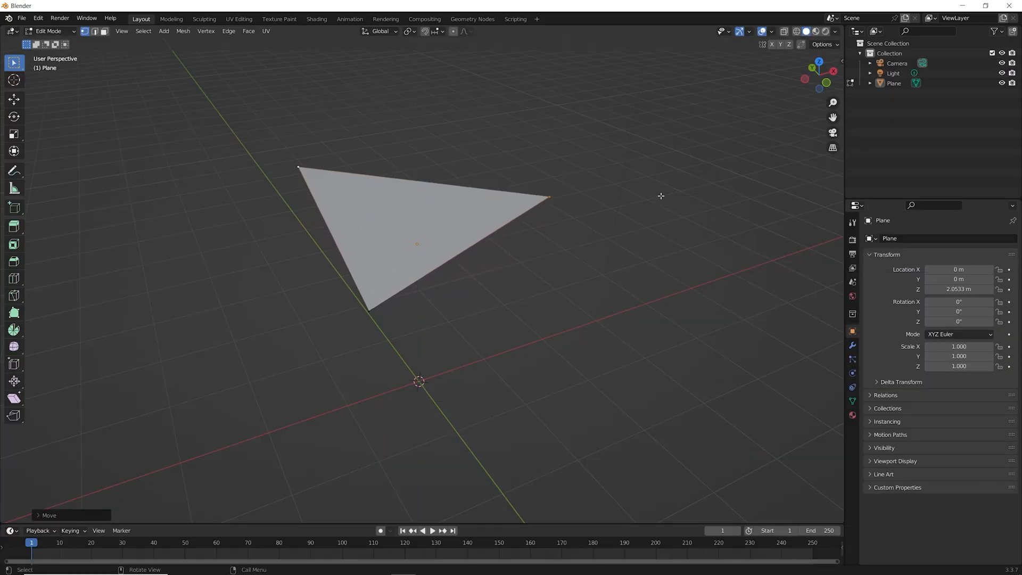
{"action": "mouse_move", "coordinate": [661, 196]}
{"action": "middle_mouse_down"}
{"action": "mouse_move", "coordinate": [596, 274]}
{"action": "mouse_move", "coordinate": [669, 234]}
{"action": "mouse_move", "coordinate": [589, 239]}
{"action": "middle_mouse_up"}
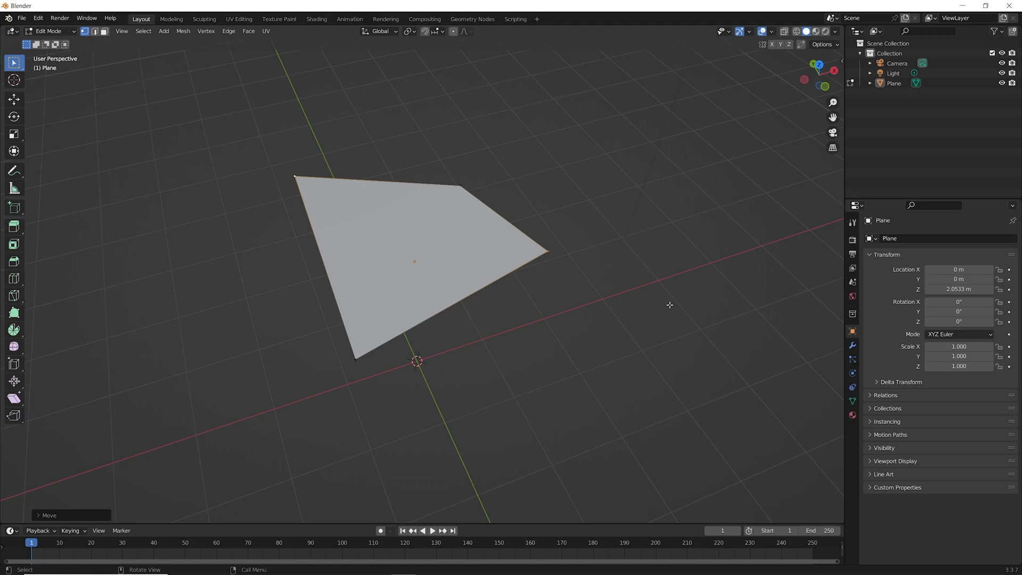
Connect two opposite vertices of the plane with a diagonal edge and leave Edit Mode.
{"action": "mouse_move", "coordinate": [519, 249]}
{"action": "middle_mouse_down"}
{"action": "mouse_move", "coordinate": [600, 253]}
{"action": "mouse_move", "coordinate": [506, 303]}
{"action": "mouse_move", "coordinate": [600, 265]}
{"action": "mouse_move", "coordinate": [621, 280]}
{"action": "middle_mouse_up"}
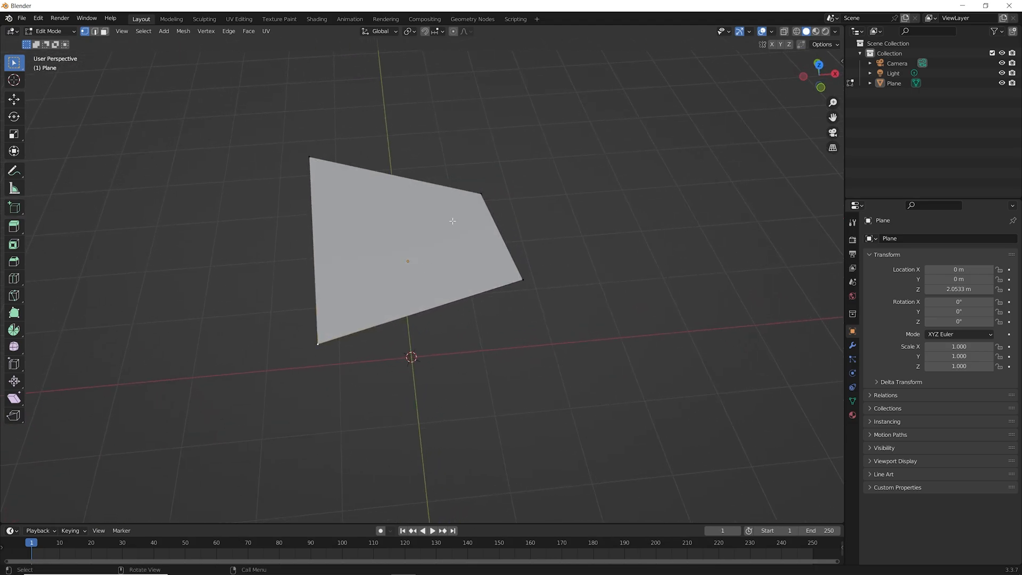
{"action": "key", "text": "j"}
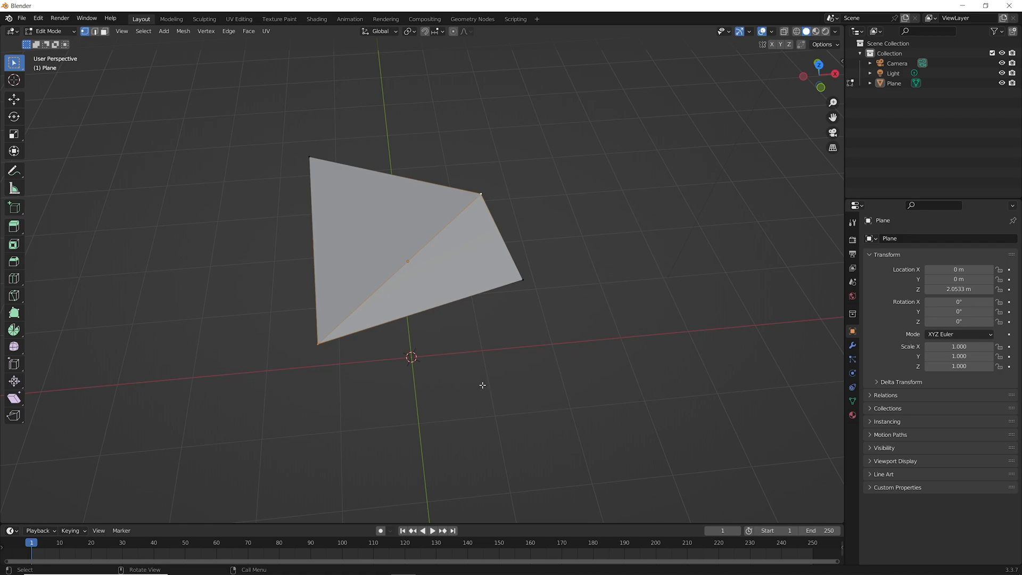
{"action": "middle_click_drag", "start_coordinate": [482, 385], "coordinate": [516, 366]}
{"action": "key", "text": "Tab"}
{"action": "middle_click_drag", "start_coordinate": [644, 335], "coordinate": [706, 329]}
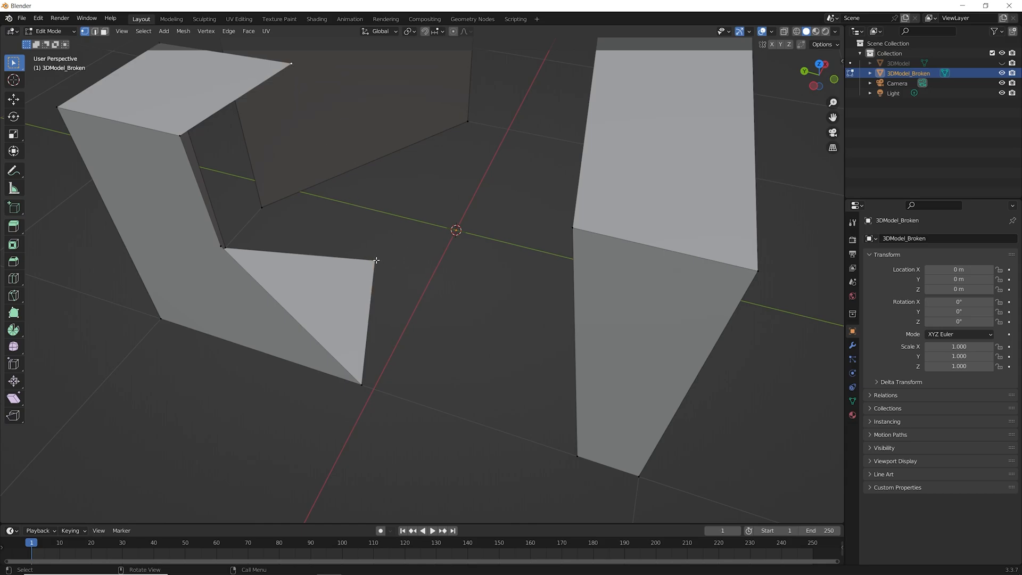
On 3DModel_Broken, connect the upper and lower inner corner vertices of the knife-cut corner piece with an edge.
{"action": "mouse_move", "coordinate": [347, 241]}
{"action": "middle_mouse_down"}
{"action": "mouse_move", "coordinate": [313, 244]}
{"action": "mouse_move", "coordinate": [343, 219]}
{"action": "mouse_move", "coordinate": [372, 229]}
{"action": "mouse_move", "coordinate": [329, 237]}
{"action": "middle_mouse_up"}
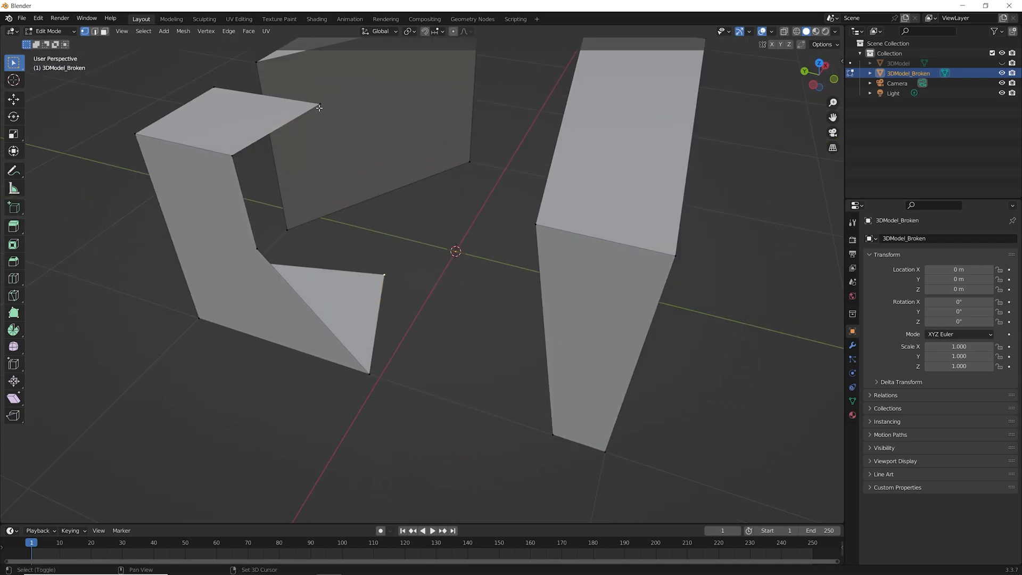
{"action": "key", "text": "f"}
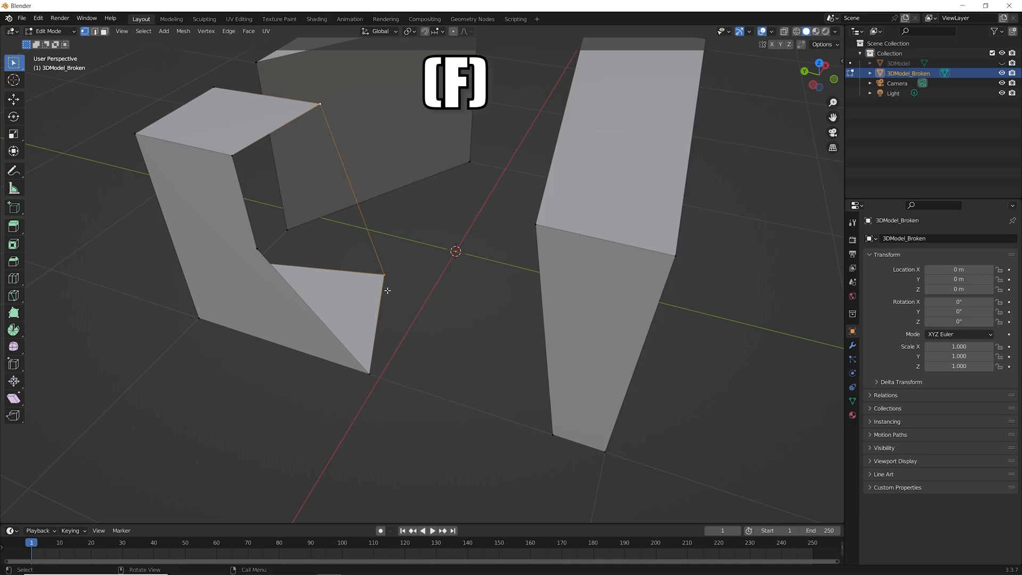
{"action": "middle_click_drag", "start_coordinate": [413, 290], "coordinate": [395, 294]}
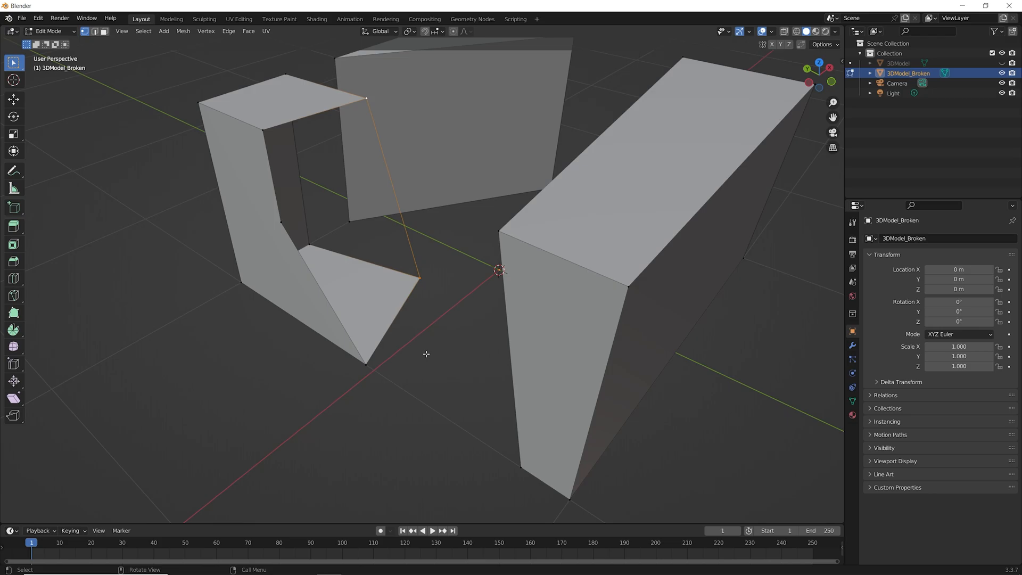
Fill both open sides of the knife-cut corner piece with faces that meet along the new connecting edge.
{"action": "key", "text": "2"}
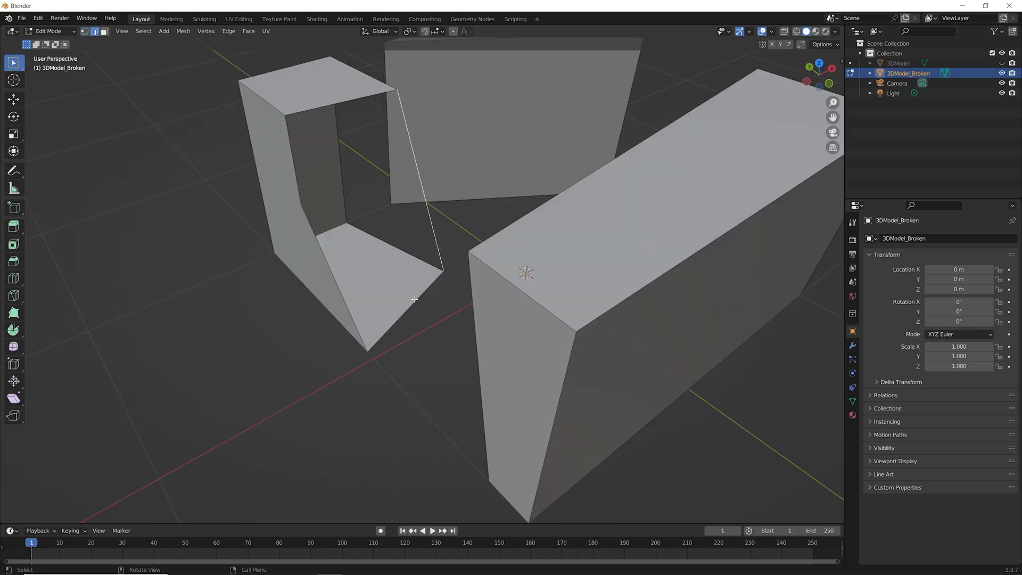
{"action": "middle_click_drag", "start_coordinate": [291, 160], "coordinate": [536, 340]}
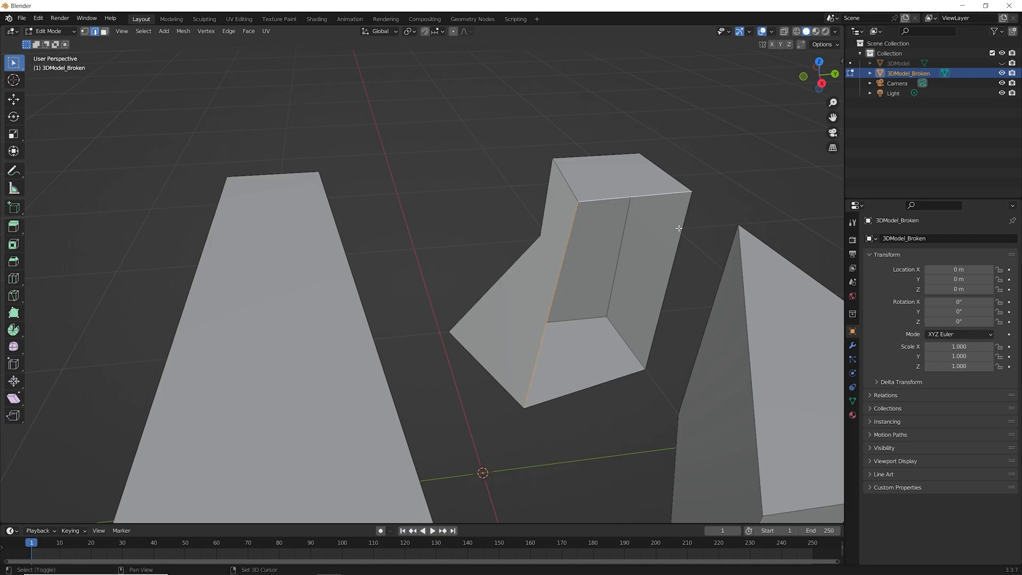
{"action": "middle_click_drag", "start_coordinate": [621, 379], "coordinate": [311, 115]}
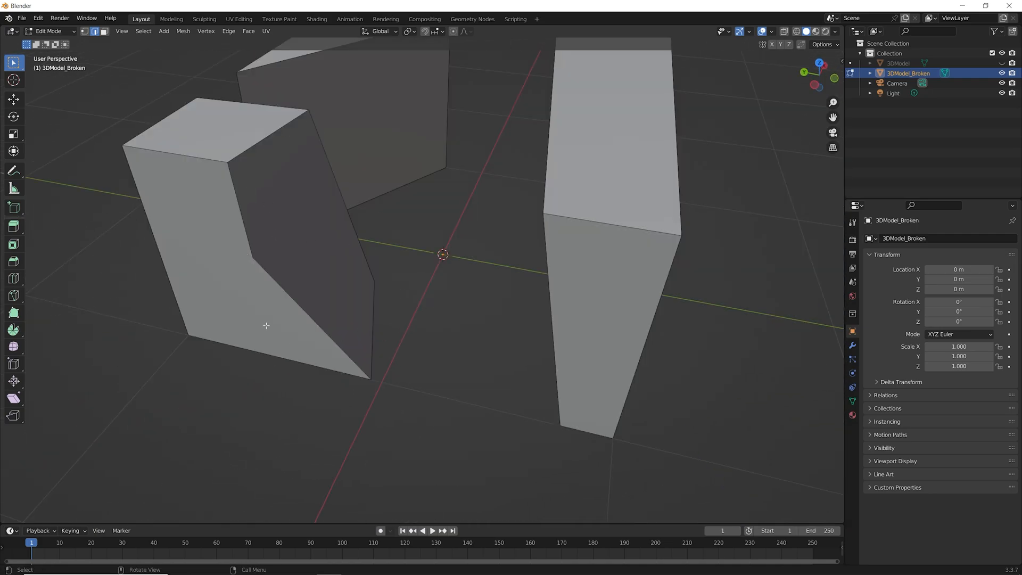
{"action": "middle_click_drag", "start_coordinate": [306, 258], "coordinate": [367, 260]}
{"action": "scroll", "coordinate": [369, 260], "scroll_direction": "down", "scroll_amount": 2}
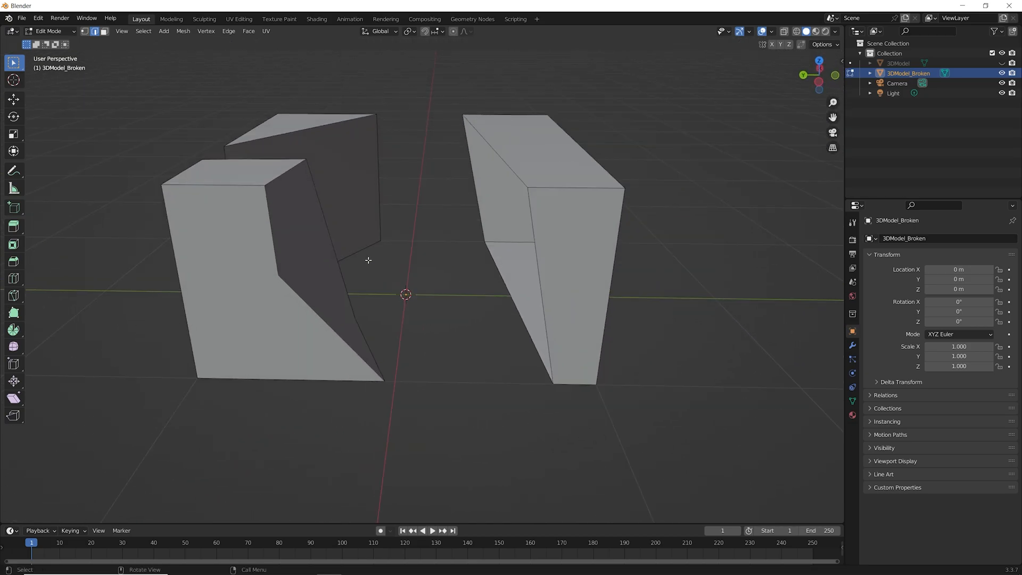
{"action": "middle_click_drag", "start_coordinate": [385, 287], "coordinate": [466, 267]}
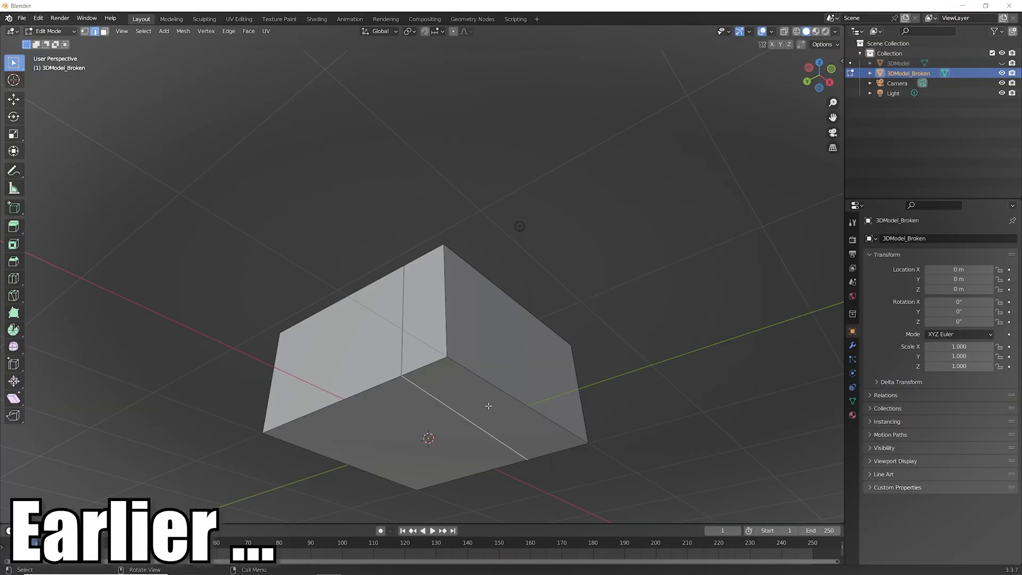
Shift the end vertex of the underside split line along the block's edge toward the nearby outer corner.
{"action": "left_click", "coordinate": [518, 398]}
{"action": "middle_click_drag", "start_coordinate": [635, 390], "coordinate": [673, 371]}
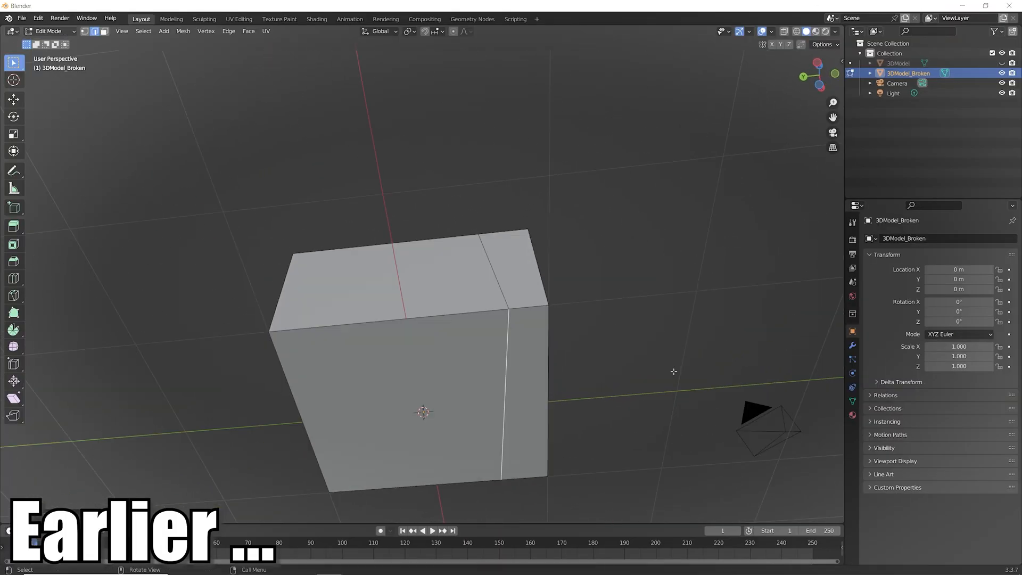
{"action": "key", "text": "1"}
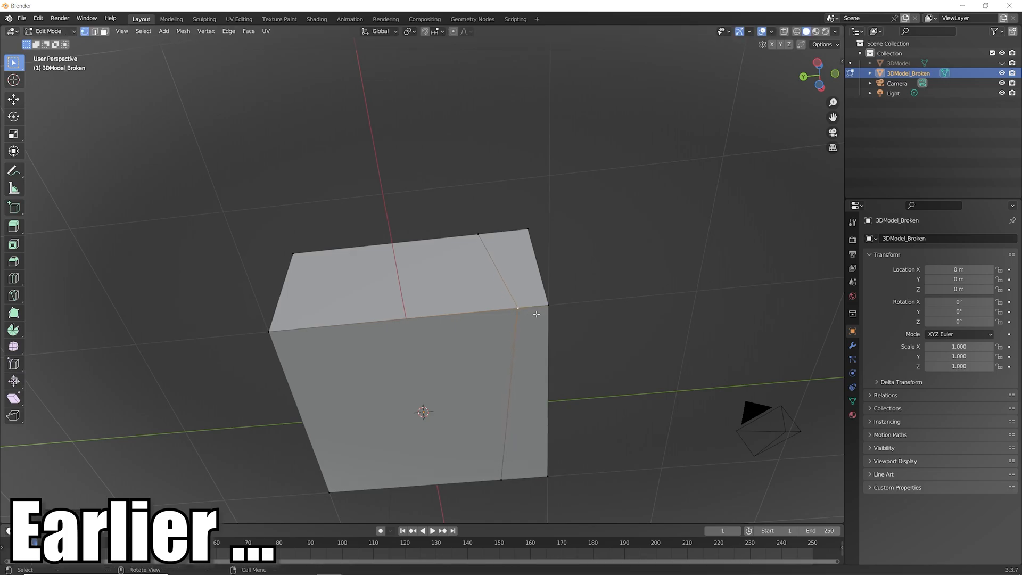
{"action": "middle_click_drag", "start_coordinate": [596, 314], "coordinate": [613, 329]}
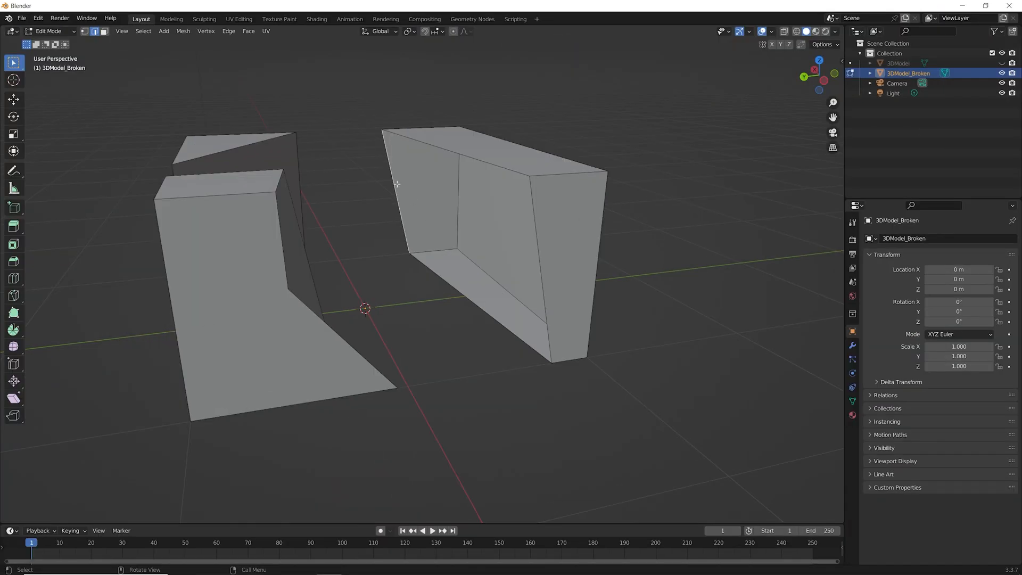
Select the boundary edges around the narrow piece's open side and fill them with a face.
{"action": "left_click", "coordinate": [423, 149], "text": "shift"}
{"action": "left_click", "coordinate": [529, 236], "text": "shift"}
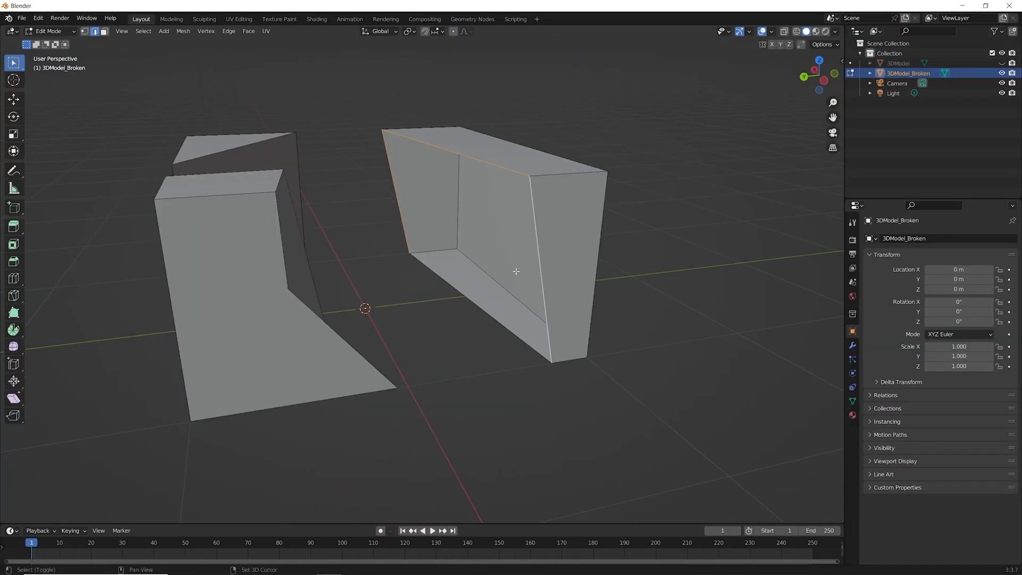
{"action": "left_click", "coordinate": [481, 303], "text": "shift"}
{"action": "key", "text": "f"}
{"action": "left_click", "coordinate": [525, 382]}
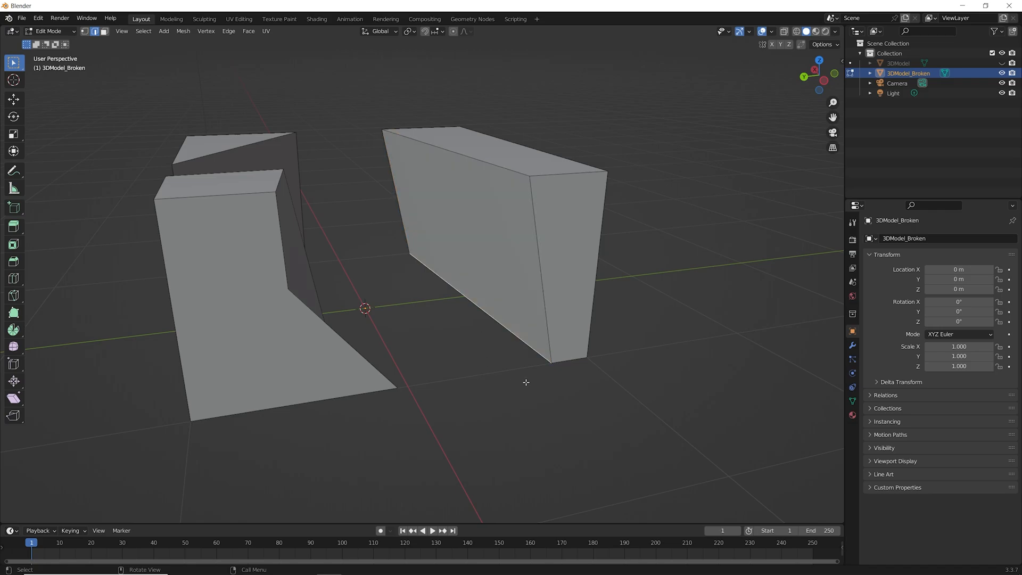
{"action": "middle_click_drag", "start_coordinate": [468, 349], "coordinate": [467, 370]}
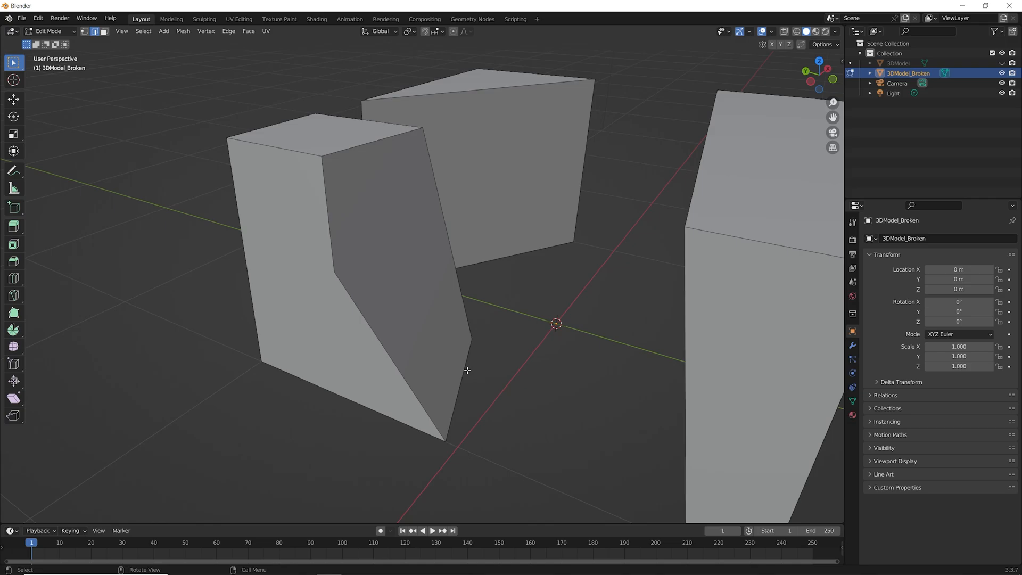
Connect the two mid-height bend vertices across the inner side of the knife-cut corner piece with an edge.
{"action": "key", "text": "1"}
{"action": "left_click", "coordinate": [472, 338]}
{"action": "left_click", "coordinate": [334, 272], "text": "shift"}
{"action": "key", "text": "j"}
{"action": "middle_click_drag", "start_coordinate": [524, 355], "coordinate": [481, 399]}
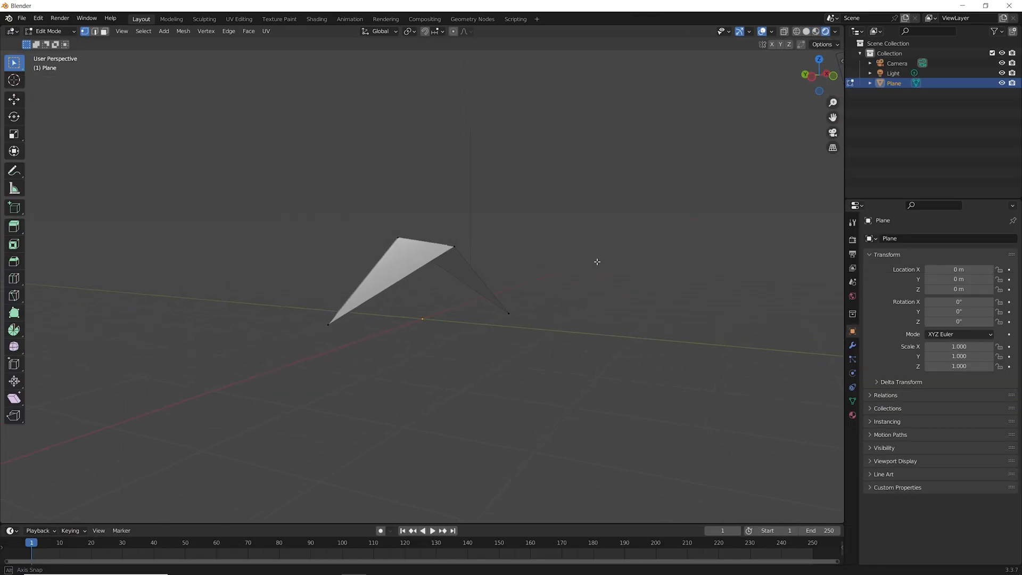
{"action": "middle_click_drag", "start_coordinate": [597, 260], "coordinate": [510, 304]}
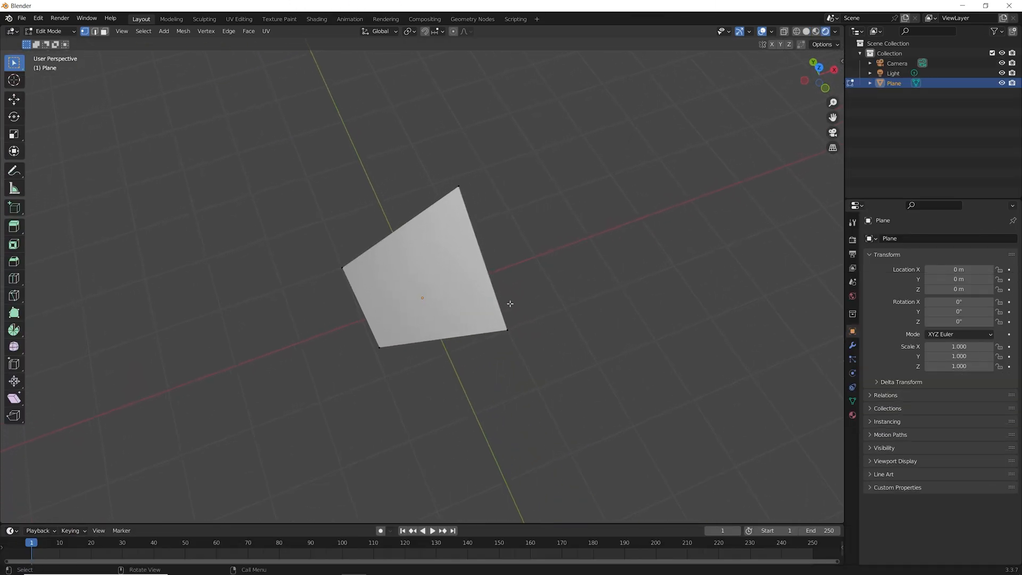
{"action": "left_click", "coordinate": [381, 347], "text": "shift"}
{"action": "key", "text": "3"}
{"action": "left_click", "coordinate": [418, 234]}
{"action": "key", "text": "ctrl+z"}
{"action": "key", "text": "ctrl+z"}
{"action": "key", "text": "ctrl+z"}
{"action": "key", "text": "ctrl+z"}
{"action": "key", "text": "ctrl+z"}
Connect the bent plane's two opposite corner vertices with an edge and select each triangle separately to check the split.
{"action": "left_click", "coordinate": [380, 347], "text": "shift"}
{"action": "key", "text": "j"}
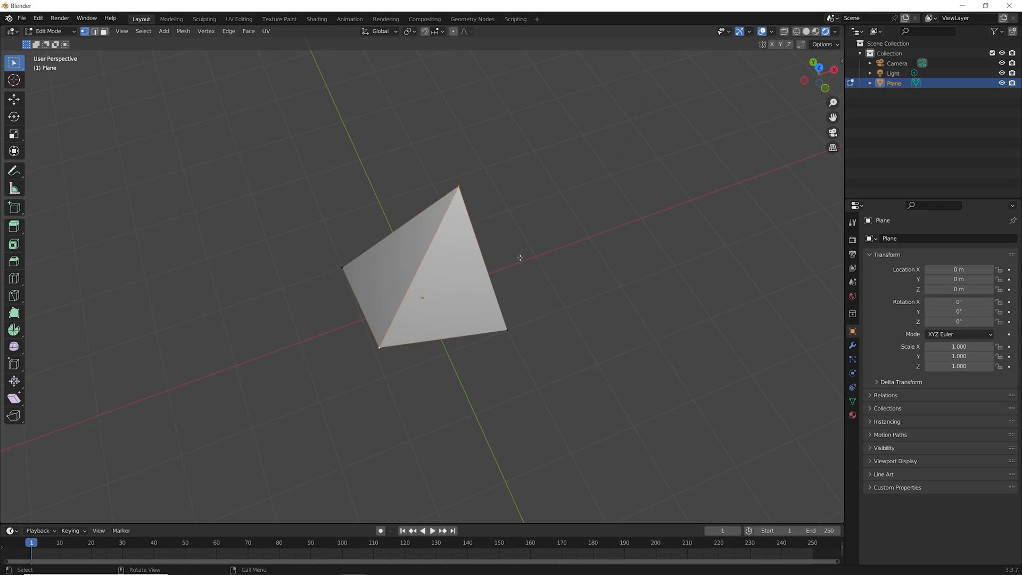
{"action": "key", "text": "3"}
{"action": "left_click", "coordinate": [446, 275]}
{"action": "left_click", "coordinate": [406, 269]}
{"action": "left_click", "coordinate": [447, 275]}
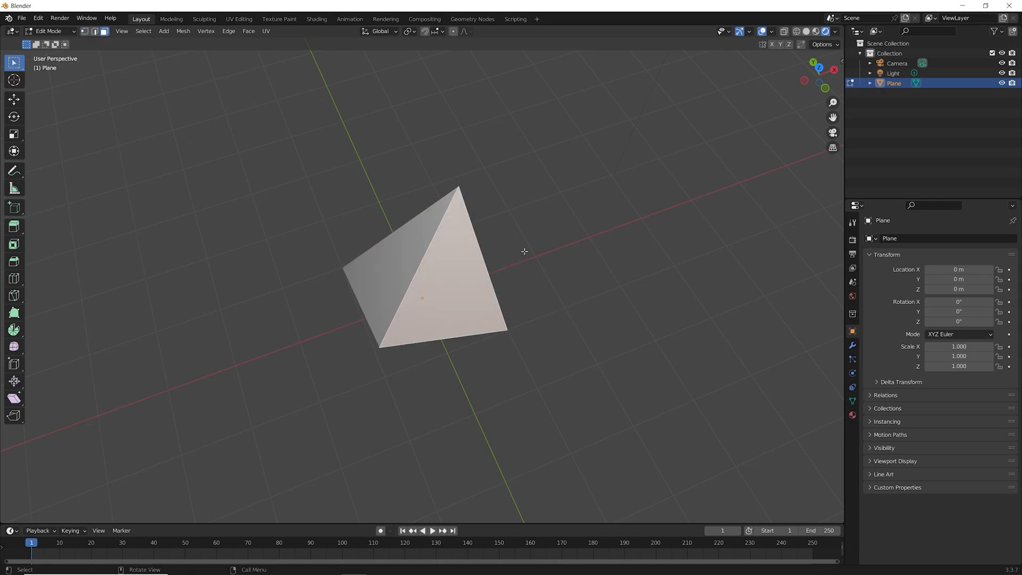
Undo the diagonal connection on the bent plane.
{"action": "key", "text": "ctrl+z"}
{"action": "key", "text": "ctrl+z"}
{"action": "key", "text": "ctrl+z"}
{"action": "key", "text": "ctrl+z"}
{"action": "key", "text": "ctrl+z"}
{"action": "key", "text": "ctrl+z"}
{"action": "key", "text": "ctrl+z"}
Cut the bent plane between its two opposite corners with the Knife tool and check each triangular face by selecting it.
{"action": "key", "text": "k"}
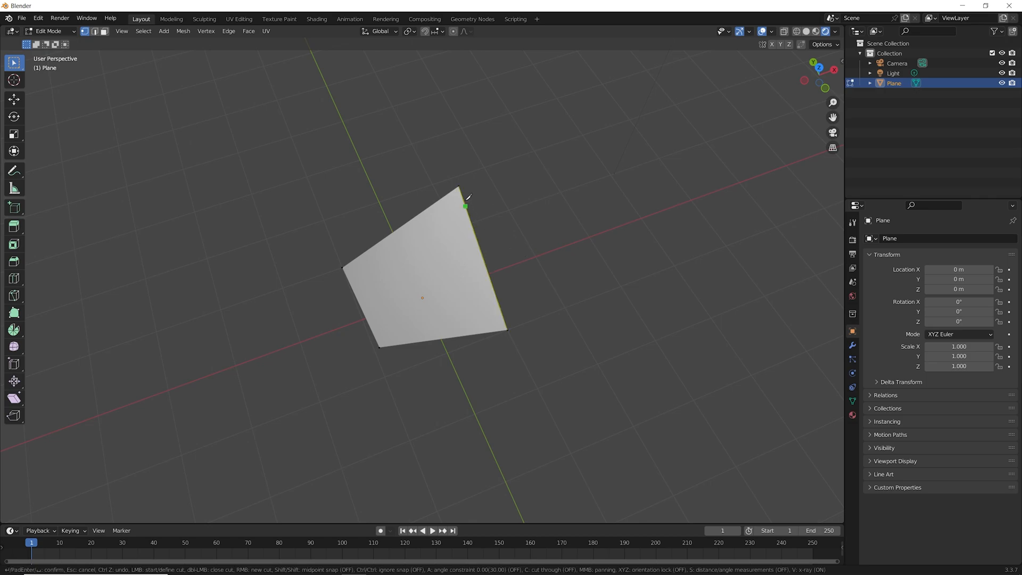
{"action": "left_click", "coordinate": [458, 187]}
{"action": "left_click", "coordinate": [380, 347]}
{"action": "key", "text": "Return"}
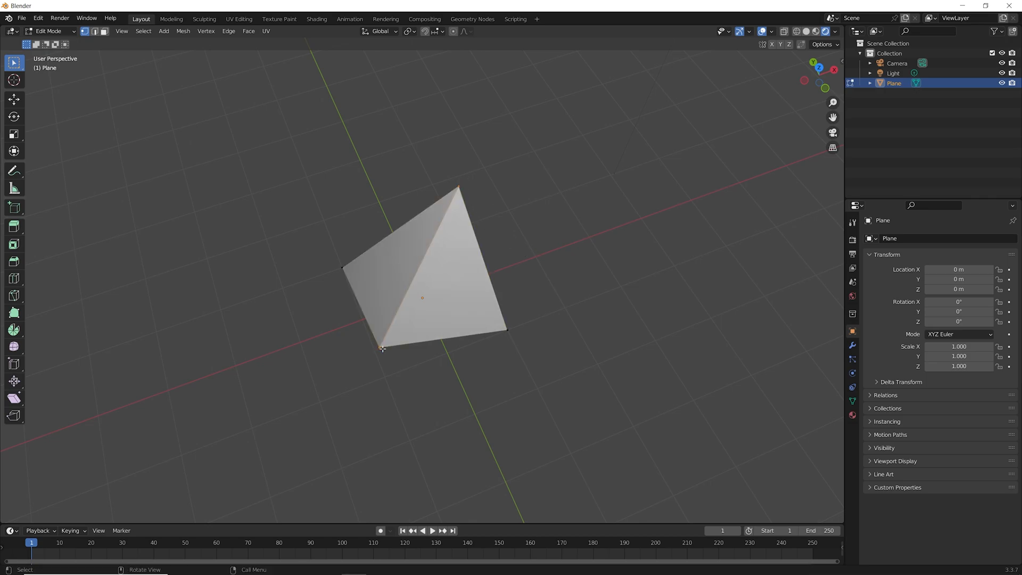
{"action": "key", "text": "3"}
{"action": "left_click", "coordinate": [443, 278]}
{"action": "left_click", "coordinate": [406, 273]}
{"action": "left_click", "coordinate": [444, 277]}
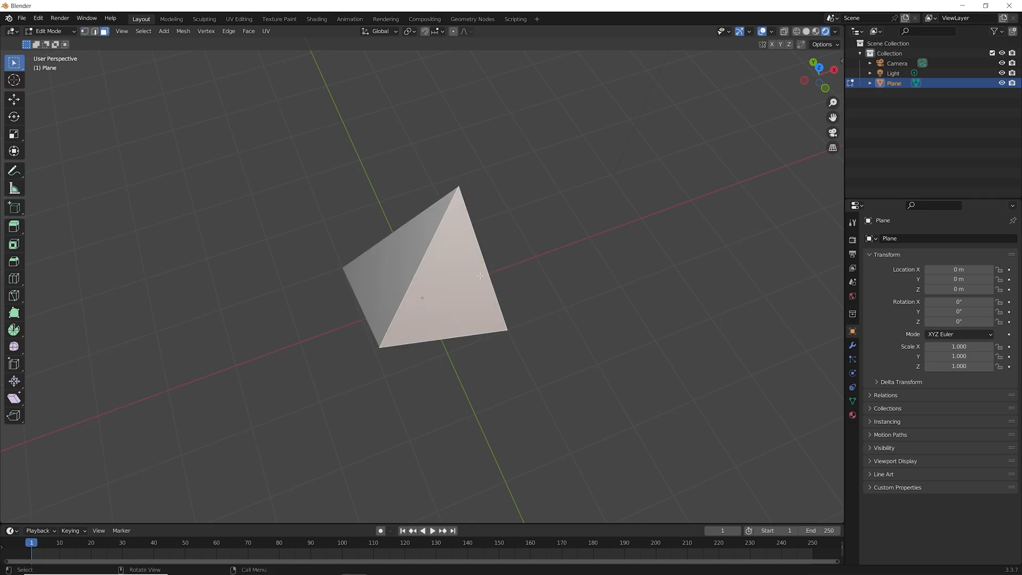
{"action": "left_click", "coordinate": [526, 257]}
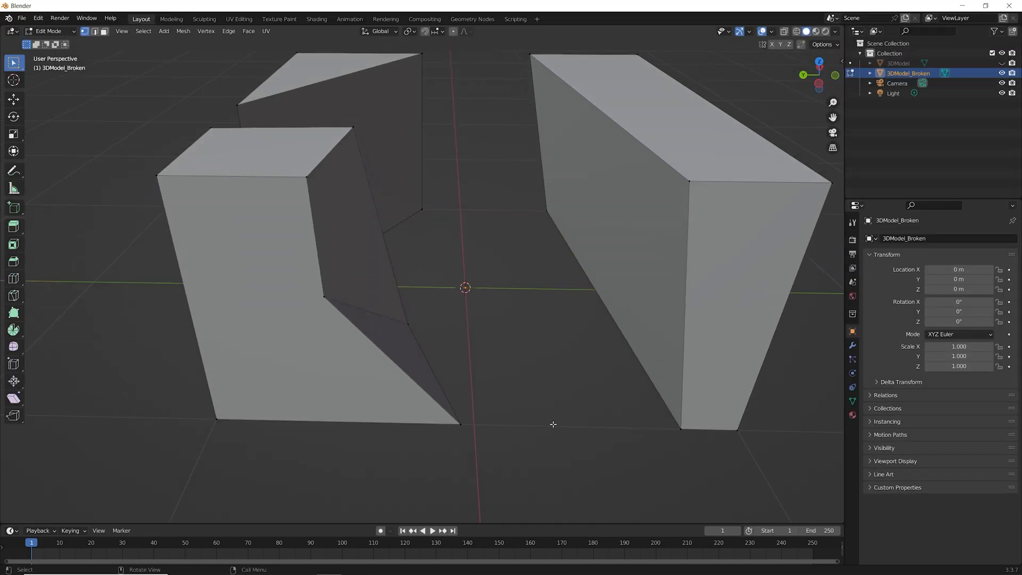
Reveal the hidden geometry of 3DModel_Broken, then hide the parts above the lower slab and the knife-cut corner piece.
{"action": "middle_click_drag", "start_coordinate": [554, 424], "coordinate": [524, 382]}
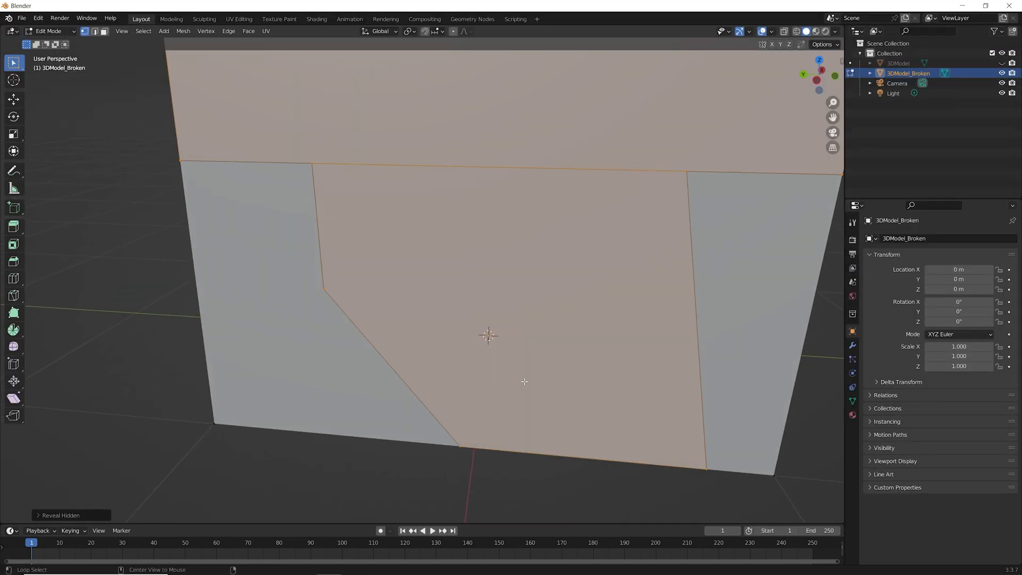
{"action": "scroll", "coordinate": [592, 457], "scroll_direction": "down", "scroll_amount": 4}
{"action": "key", "text": "3"}
{"action": "key", "text": "l"}
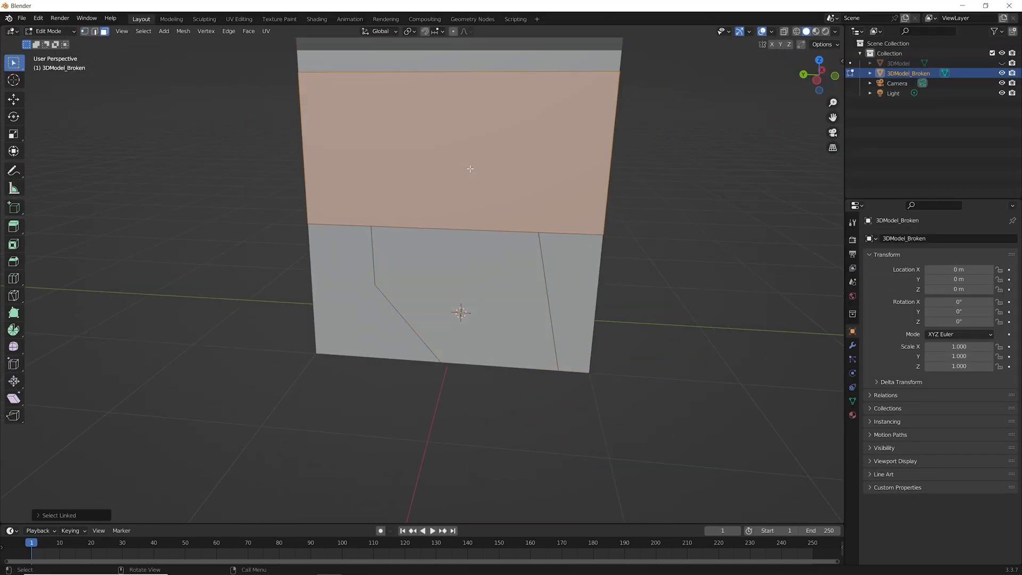
{"action": "key", "text": "h"}
{"action": "middle_click_drag", "start_coordinate": [520, 312], "coordinate": [560, 362]}
{"action": "key", "text": "l"}
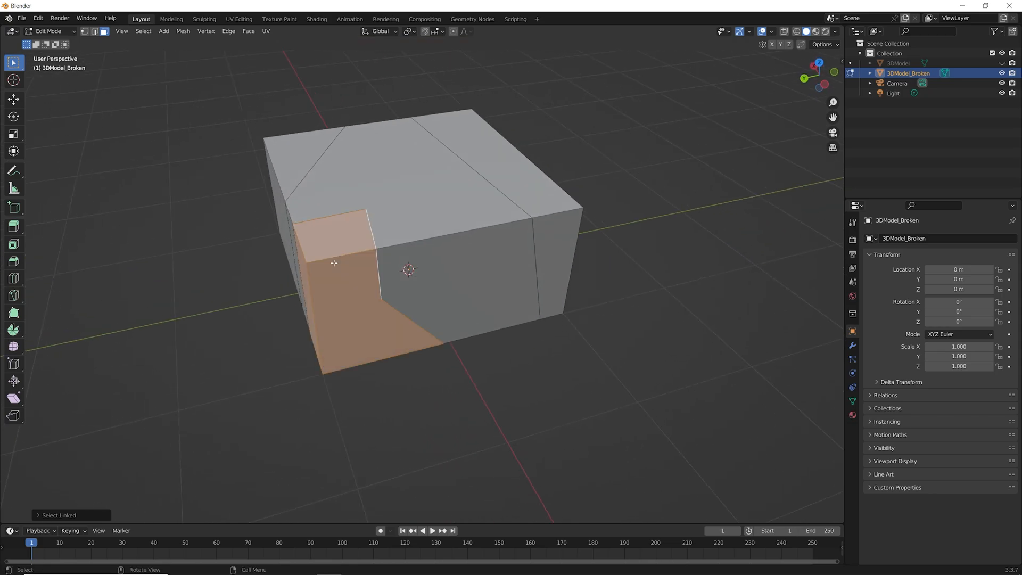
{"action": "key", "text": "h"}
Connect the upper and lower inner corner vertices of the central piece's corner notch with an edge.
{"action": "middle_click_drag", "start_coordinate": [311, 391], "coordinate": [372, 381]}
{"action": "key", "text": "1"}
{"action": "key", "text": "f"}
{"action": "middle_click_drag", "start_coordinate": [290, 442], "coordinate": [292, 404]}
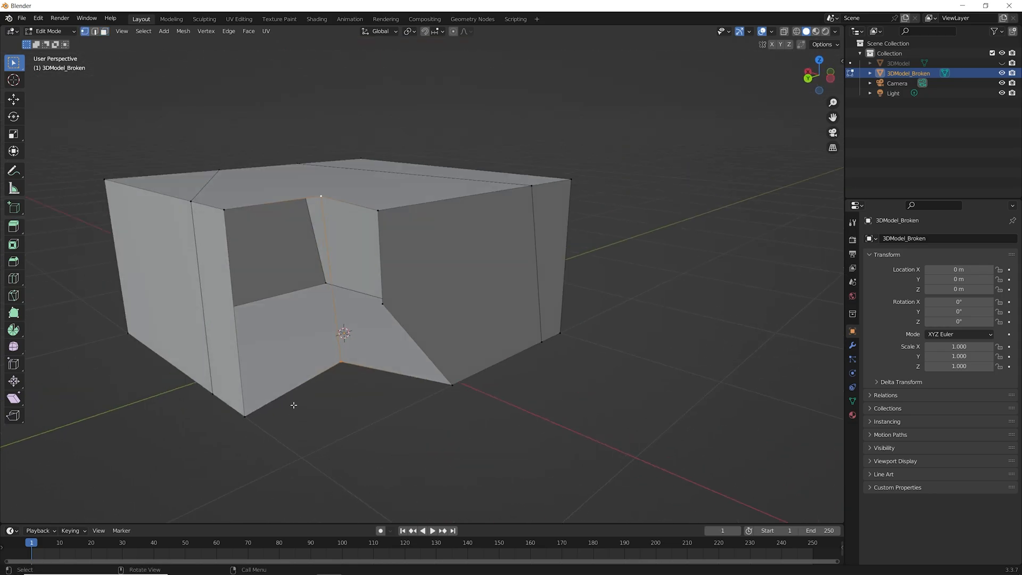
Fill the side of the corner notch between the new vertical edge and the bent knife cut with a face.
{"action": "key", "text": "2"}
{"action": "scroll", "coordinate": [320, 320], "scroll_direction": "up", "scroll_amount": 2}
{"action": "left_click", "coordinate": [312, 262]}
{"action": "middle_click_drag", "start_coordinate": [312, 262], "coordinate": [327, 262]}
{"action": "left_click", "coordinate": [367, 212], "text": "shift"}
{"action": "key", "text": "f"}
Select the boundary edges of the notch's remaining open side and fill them with a face.
{"action": "middle_click_drag", "start_coordinate": [421, 407], "coordinate": [375, 384]}
{"action": "left_click", "coordinate": [237, 285]}
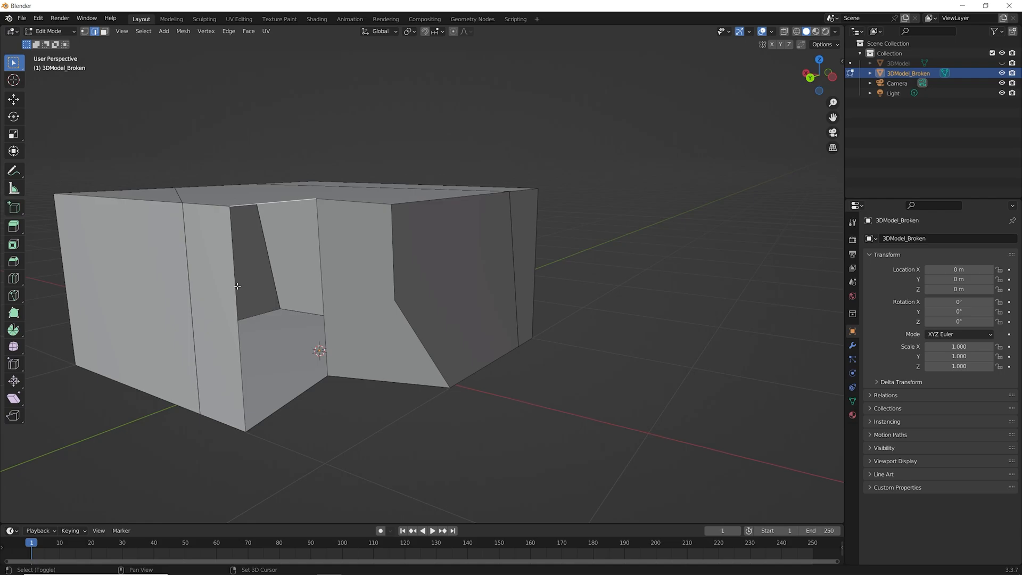
{"action": "key", "text": "f"}
{"action": "middle_click_drag", "start_coordinate": [381, 430], "coordinate": [410, 435]}
{"action": "left_click", "coordinate": [387, 384]}
{"action": "key", "text": "f"}
Reveal all pieces, then hide the parts above the lower slab, its narrow side piece and its triangular back corner piece.
{"action": "key", "text": "alt+h"}
{"action": "middle_click_drag", "start_coordinate": [599, 397], "coordinate": [487, 453]}
{"action": "left_click", "coordinate": [566, 109]}
{"action": "key", "text": "l"}
{"action": "key", "text": "h"}
{"action": "key", "text": "l"}
{"action": "key", "text": "l"}
{"action": "key", "text": "h"}
Try moving the central piece of the lower slab aside to inspect it, then undo the move.
{"action": "key", "text": "l"}
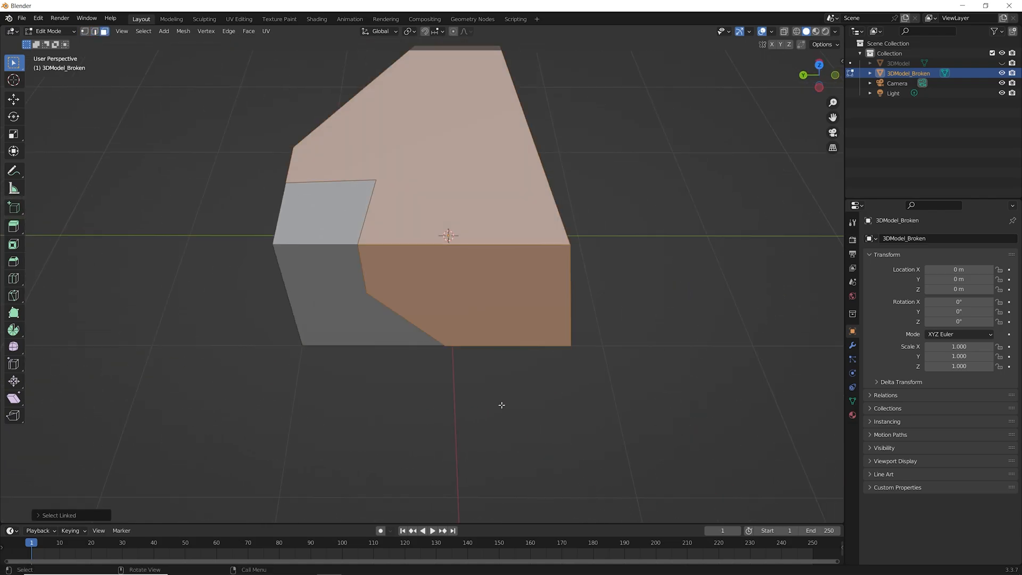
{"action": "key", "text": "g"}
{"action": "left_click", "coordinate": [647, 282]}
{"action": "left_click", "coordinate": [515, 420]}
{"action": "middle_click_drag", "start_coordinate": [515, 420], "coordinate": [511, 378]}
{"action": "scroll", "coordinate": [538, 349], "scroll_direction": "up", "scroll_amount": 3}
{"action": "scroll", "coordinate": [456, 415], "scroll_direction": "down", "scroll_amount": 4}
{"action": "key", "text": "ctrl+z"}
{"action": "key", "text": "ctrl+z"}
{"action": "key", "text": "ctrl+z"}
Select the boundary loops of the central piece's two open sides, facing the hidden pieces, and fill each with a face.
{"action": "key", "text": "2"}
{"action": "left_click", "coordinate": [429, 403], "text": "alt"}
{"action": "key", "text": "f"}
{"action": "middle_click_drag", "start_coordinate": [427, 438], "coordinate": [639, 405]}
{"action": "left_click", "coordinate": [472, 340], "text": "alt"}
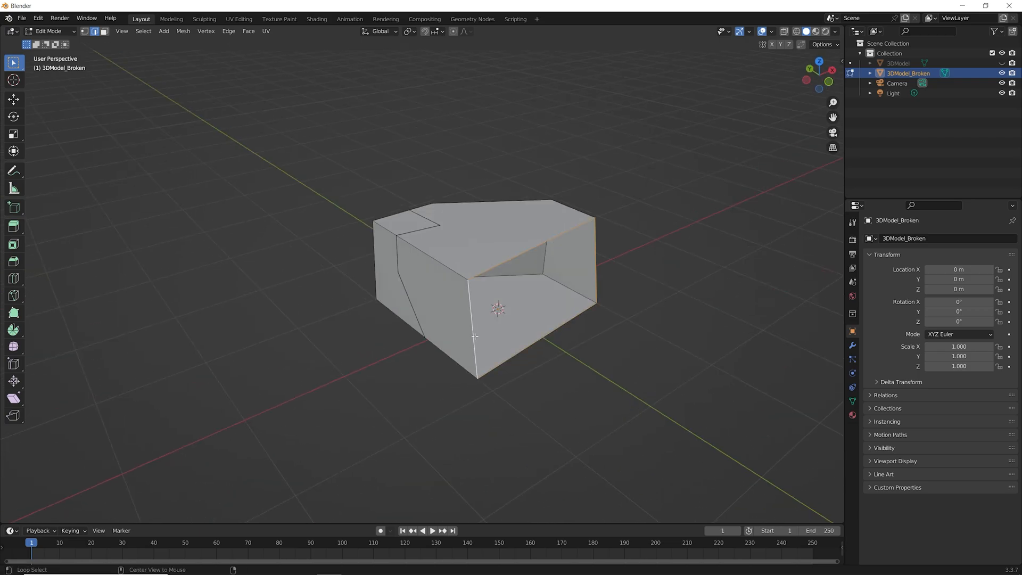
{"action": "key", "text": "f"}
Reveal all pieces again and hide the parts above the lower slab.
{"action": "middle_click_drag", "start_coordinate": [474, 346], "coordinate": [630, 415]}
{"action": "key", "text": "alt+h"}
{"action": "left_click", "coordinate": [633, 415]}
{"action": "middle_click_drag", "start_coordinate": [782, 409], "coordinate": [479, 346]}
{"action": "key", "text": "3"}
{"action": "key", "text": "l"}
{"action": "key", "text": "l"}
{"action": "key", "text": "h"}
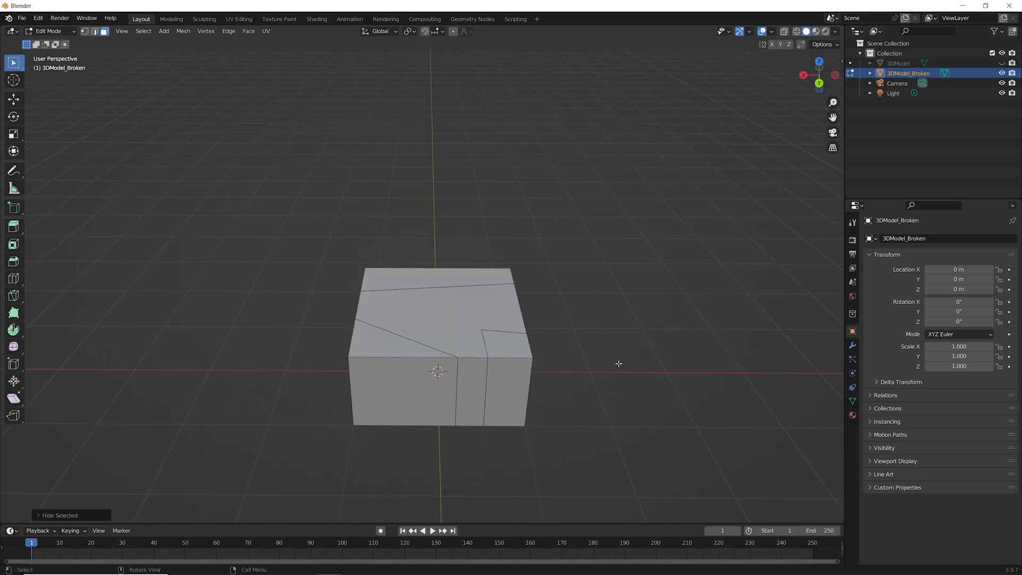
{"action": "middle_click_drag", "start_coordinate": [618, 362], "coordinate": [506, 387]}
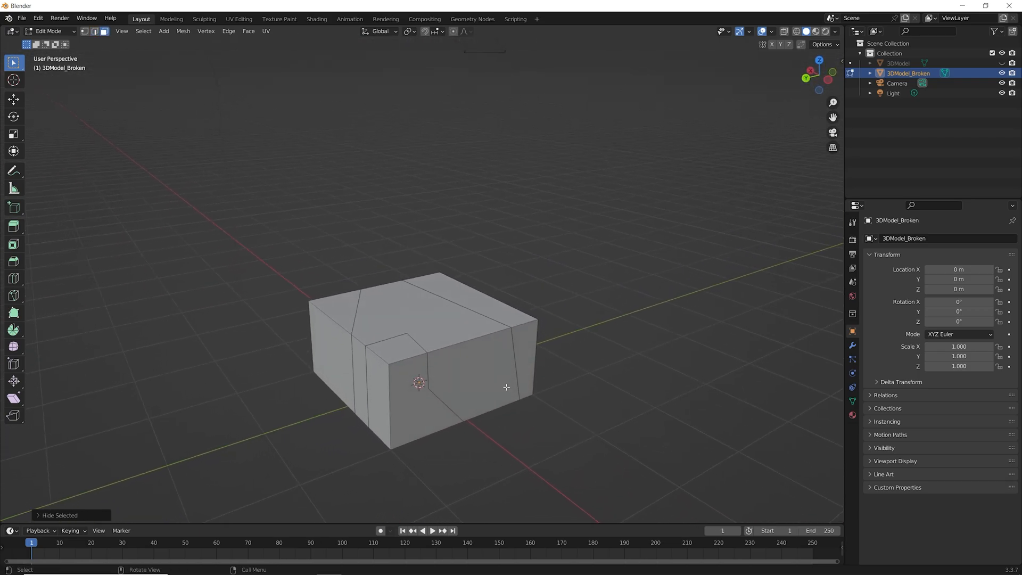
{"action": "middle_click_drag", "start_coordinate": [487, 287], "coordinate": [421, 352]}
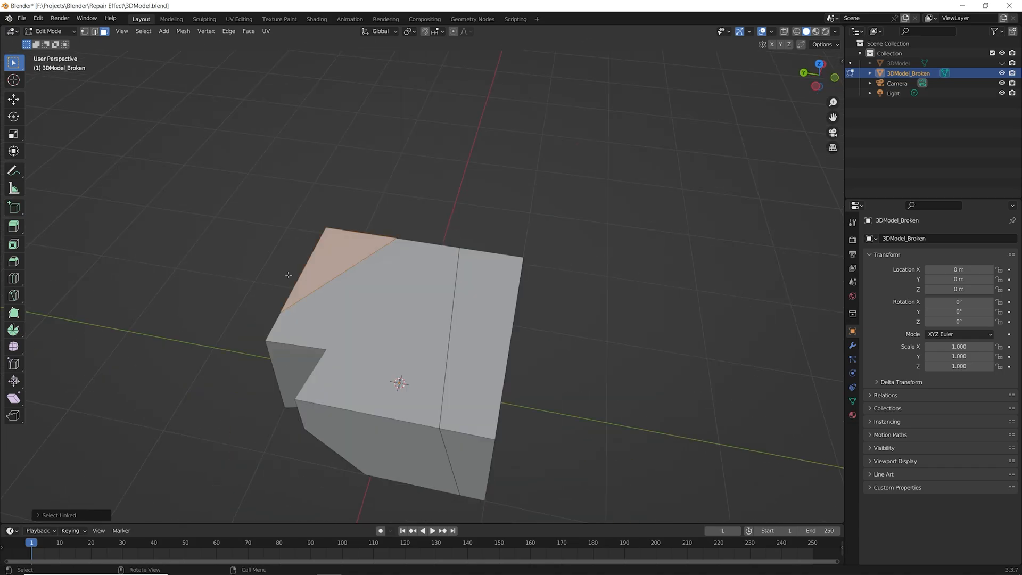
{"action": "left_click_drag", "start_coordinate": [437, 452], "coordinate": [403, 329]}
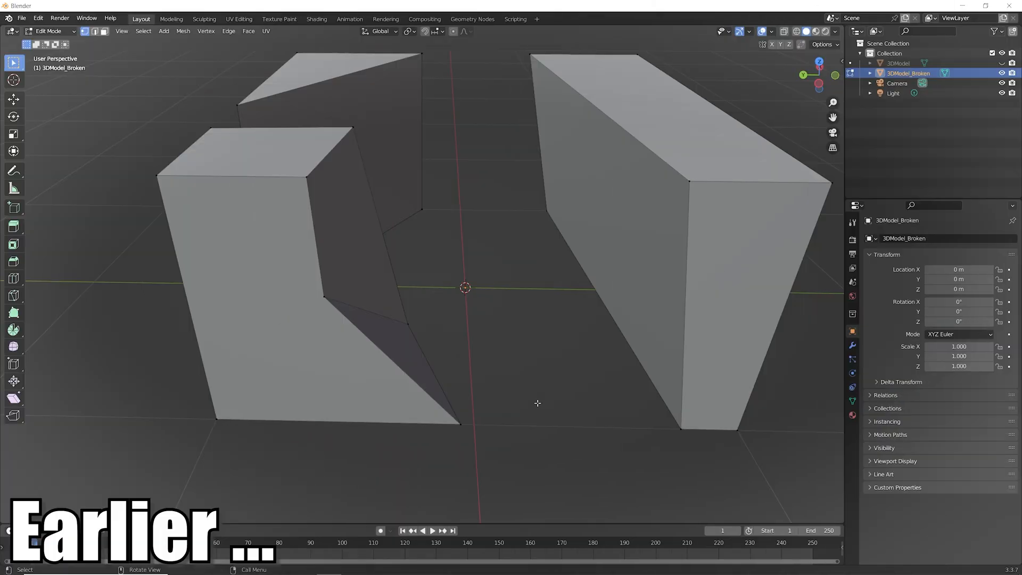
Isolate the lower slab by hiding the block's upper parts, then hide its knife-cut corner piece.
{"action": "middle_click_drag", "start_coordinate": [536, 406], "coordinate": [525, 383]}
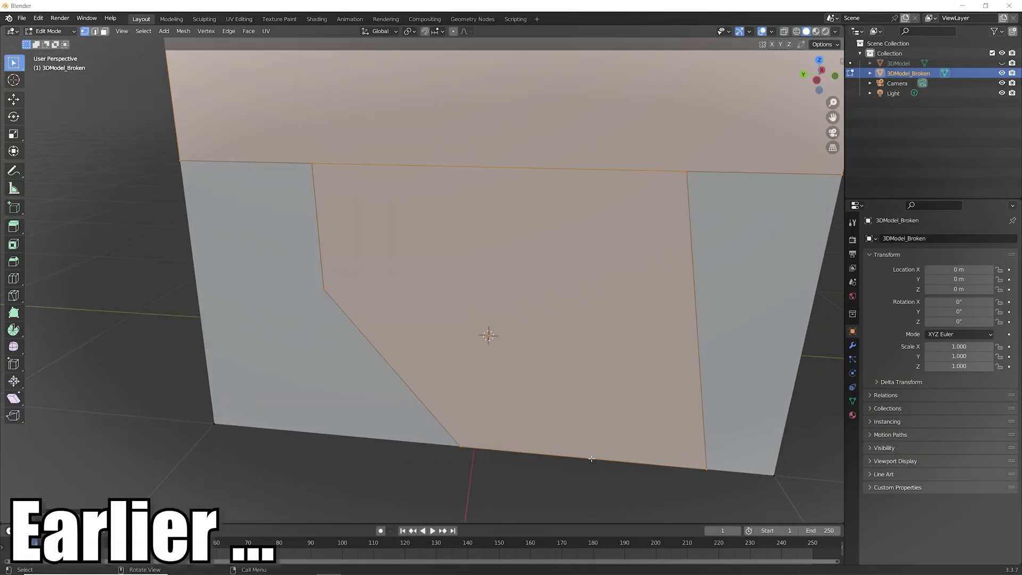
{"action": "scroll", "coordinate": [480, 310], "scroll_direction": "down", "scroll_amount": 5}
{"action": "key", "text": "3"}
{"action": "key", "text": "alt+a"}
{"action": "left_click", "coordinate": [470, 169]}
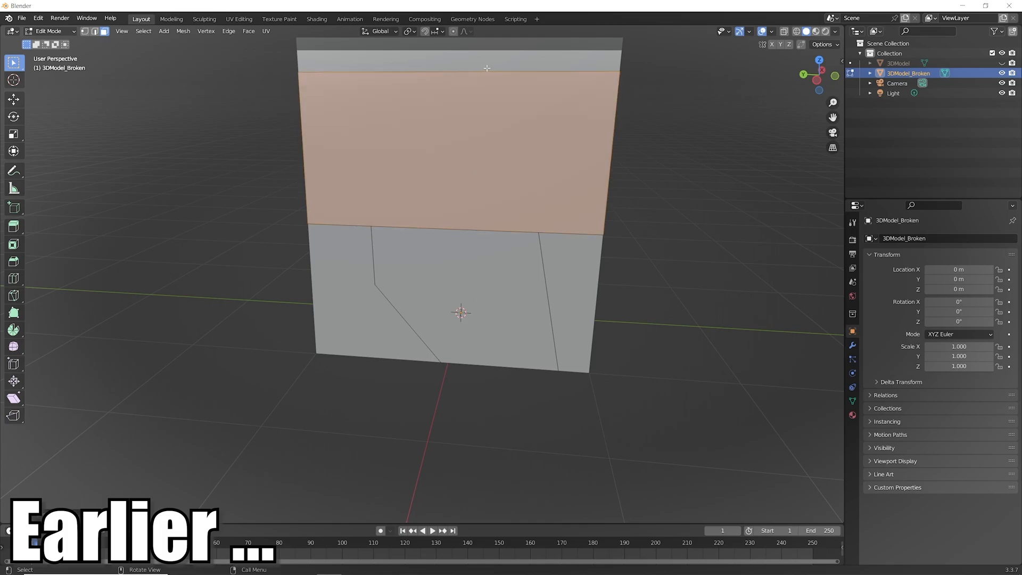
{"action": "left_click", "coordinate": [485, 67], "text": "shift"}
{"action": "key", "text": "x"}
{"action": "key", "text": "f"}
{"action": "middle_click_drag", "start_coordinate": [524, 329], "coordinate": [568, 358]}
{"action": "left_click", "coordinate": [336, 240]}
{"action": "left_click", "coordinate": [344, 298], "text": "shift"}
{"action": "key", "text": "x"}
{"action": "key", "text": "f"}
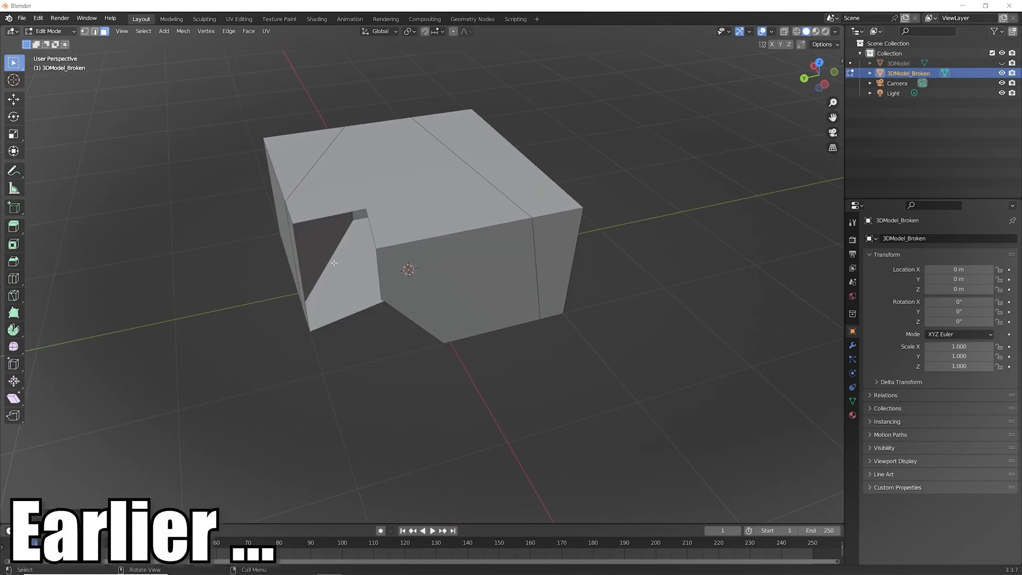
Select the lower and upper inner corner vertices of the notch beside the hidden corner piece.
{"action": "middle_click_drag", "start_coordinate": [344, 298], "coordinate": [378, 295]}
{"action": "scroll", "coordinate": [376, 267], "scroll_direction": "up", "scroll_amount": 2}
{"action": "key", "text": "1"}
{"action": "left_click", "coordinate": [345, 326]}
{"action": "left_click", "coordinate": [317, 197], "text": "shift"}
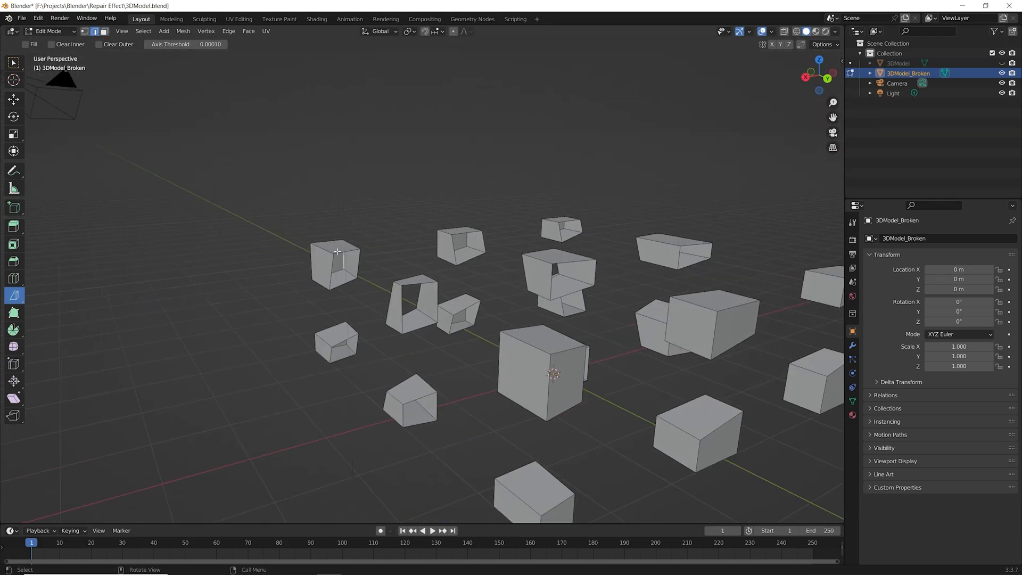
Select the separated pieces on the negative Y side and move them along Y back against the middle pieces.
{"action": "middle_click_drag", "start_coordinate": [337, 252], "coordinate": [639, 430]}
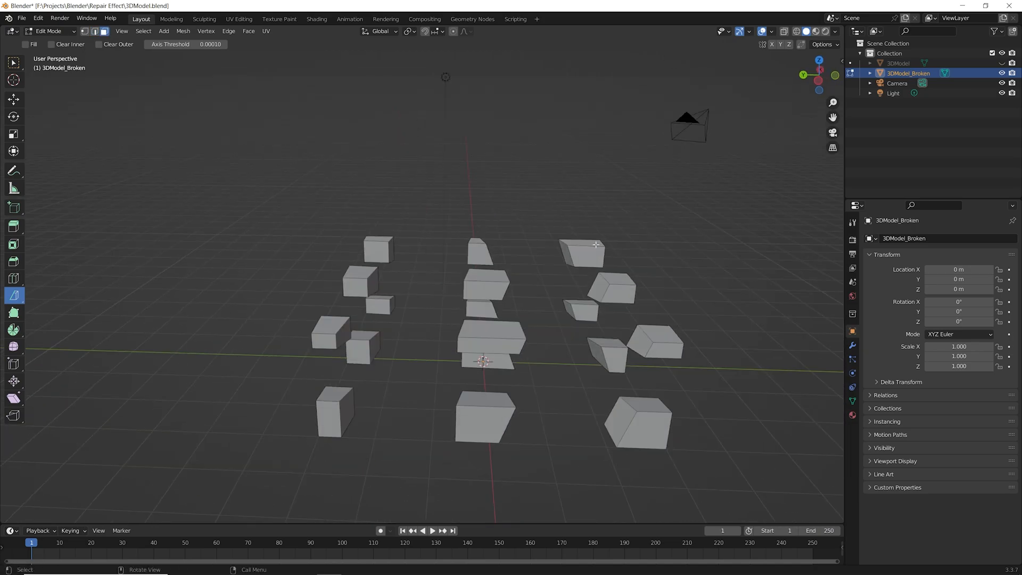
{"action": "key", "text": "l"}
{"action": "key", "text": "g"}
{"action": "key", "text": "y"}
{"action": "left_click", "coordinate": [520, 426]}
Select all linked pieces on the positive Y side and move them along Y by -2 m against the middle pieces.
{"action": "left_click", "coordinate": [376, 251]}
{"action": "key", "text": "l"}
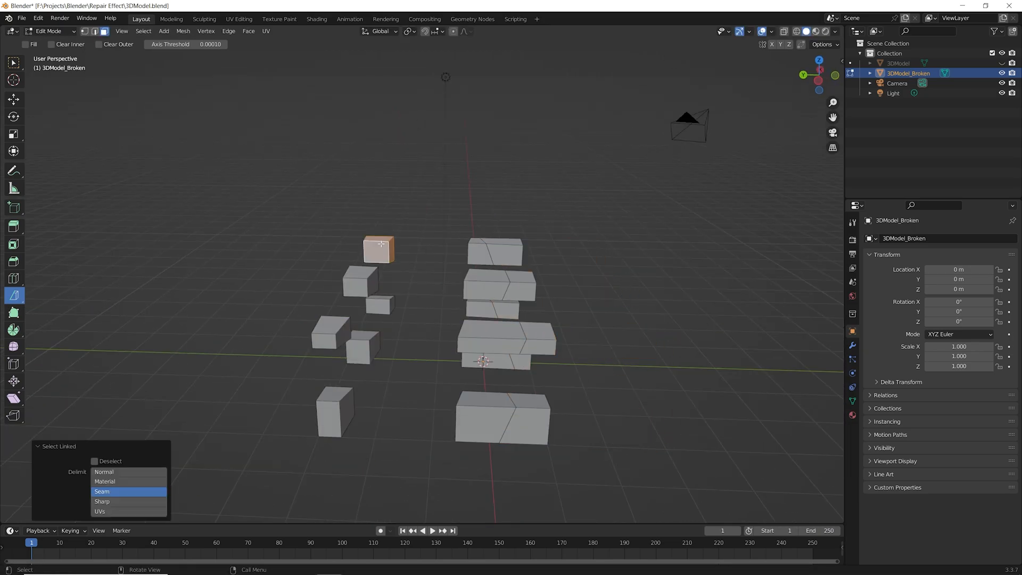
{"action": "key", "text": "l"}
{"action": "key", "text": "l"}
{"action": "key", "text": "l"}
{"action": "key", "text": "l"}
{"action": "key", "text": "l"}
{"action": "key", "text": "g"}
{"action": "key", "text": "y"}
{"action": "left_click", "coordinate": [371, 411]}
{"action": "double_click", "coordinate": [129, 459]}
{"action": "type", "text": "-2"}
{"action": "key", "text": "Return"}
Select the lower layer of pieces and move it along Z to close the vertical gap.
{"action": "middle_click_drag", "start_coordinate": [340, 373], "coordinate": [479, 330]}
{"action": "key", "text": "l"}
{"action": "key", "text": "g"}
{"action": "key", "text": "z"}
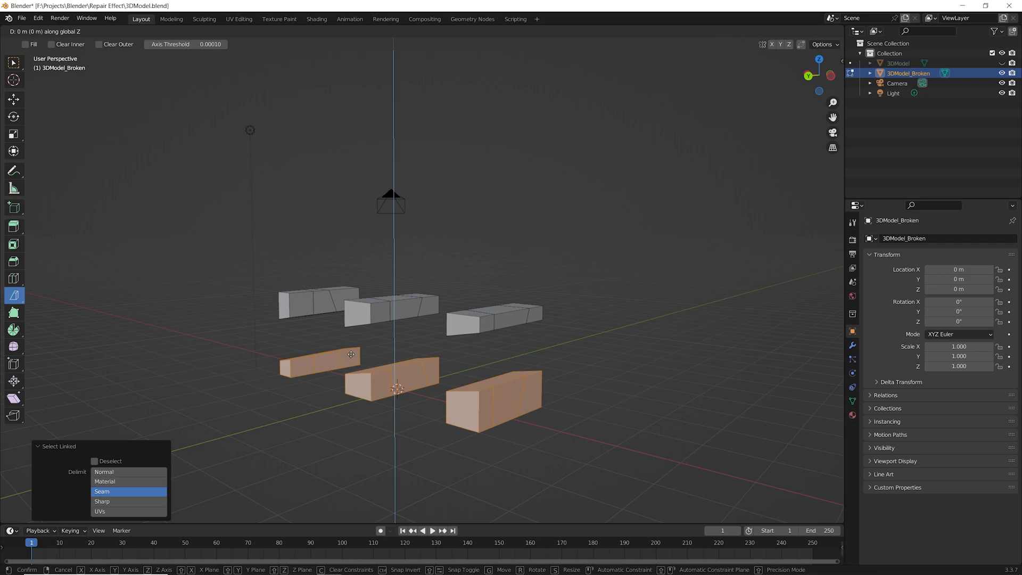
Select the separated rows of pieces and move them along X to close the remaining gaps.
{"action": "key", "text": "l"}
{"action": "key", "text": "g"}
{"action": "key", "text": "x"}
{"action": "key", "text": "l"}
{"action": "key", "text": "g"}
{"action": "key", "text": "x"}
Reveal all hidden pieces of the reassembled block and save the file.
{"action": "middle_click_drag", "start_coordinate": [474, 373], "coordinate": [237, 451]}
{"action": "key", "text": "alt+h"}
{"action": "key", "text": "ctrl+s"}
{"action": "left_click", "coordinate": [504, 399]}
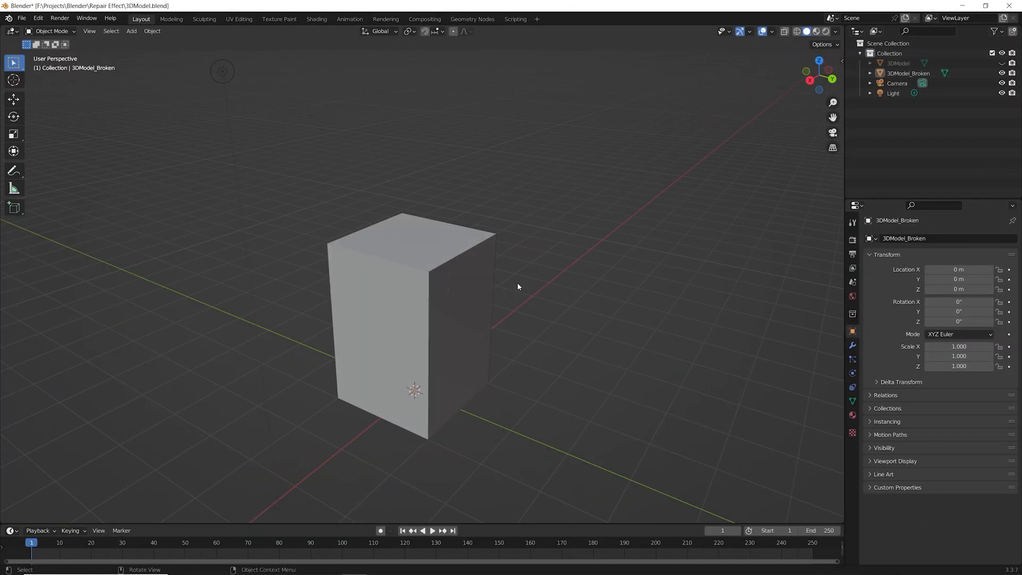
{"action": "mouse_move", "coordinate": [478, 334]}
{"action": "middle_mouse_down"}
{"action": "mouse_move", "coordinate": [433, 337]}
{"action": "mouse_move", "coordinate": [458, 338]}
{"action": "middle_mouse_up"}
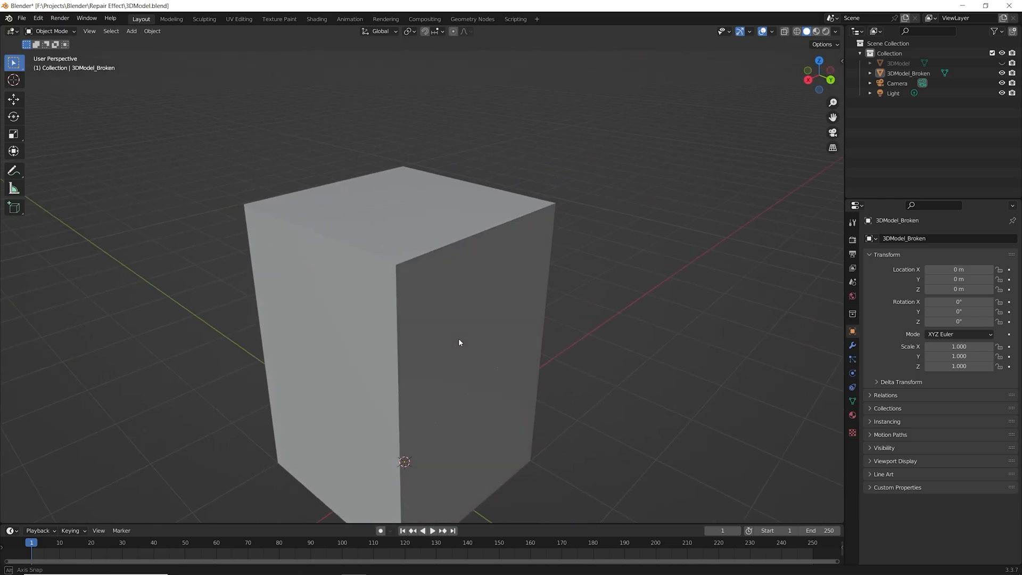
{"action": "scroll", "coordinate": [458, 337], "scroll_direction": "down", "scroll_amount": 3}
{"action": "scroll", "coordinate": [458, 337], "scroll_direction": "up", "scroll_amount": 3}
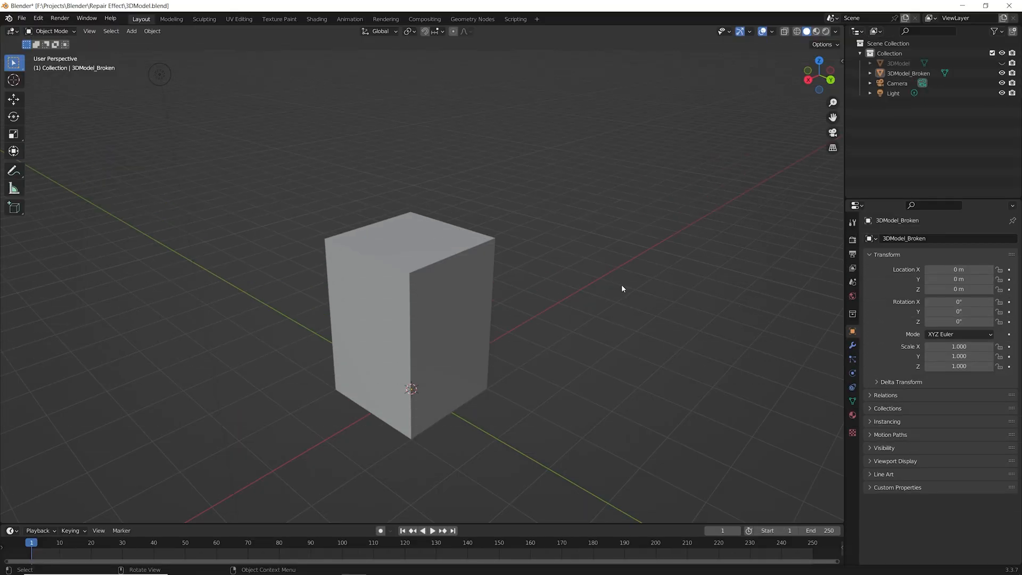
Add a Plain Axes empty at the world origin and rename it 3DModelPieces.
{"action": "key", "text": "shift+a"}
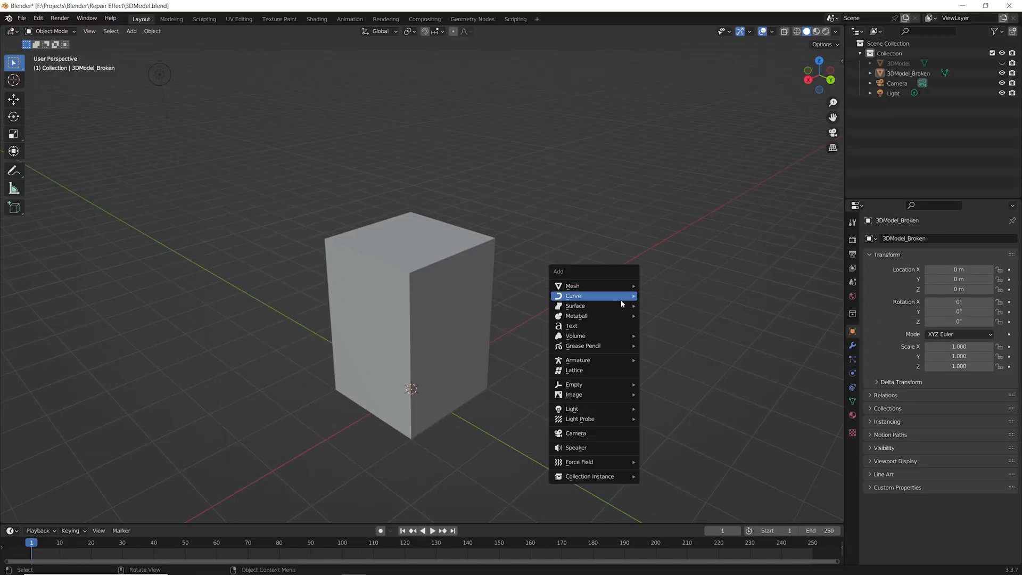
{"action": "mouse_move", "coordinate": [596, 385]}
{"action": "left_click", "coordinate": [658, 383]}
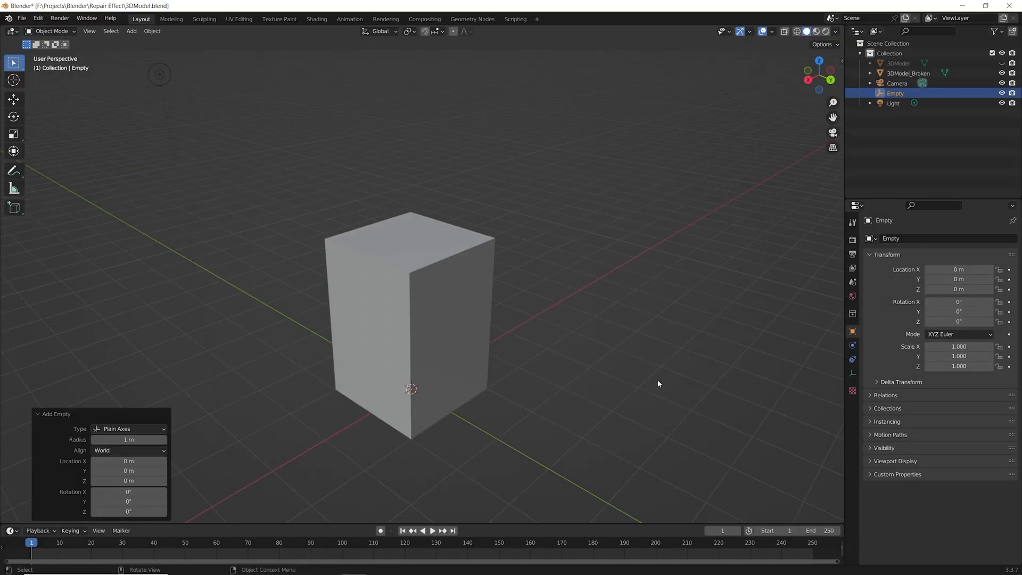
{"action": "double_click", "coordinate": [895, 93]}
{"action": "type", "text": "3DMod"}
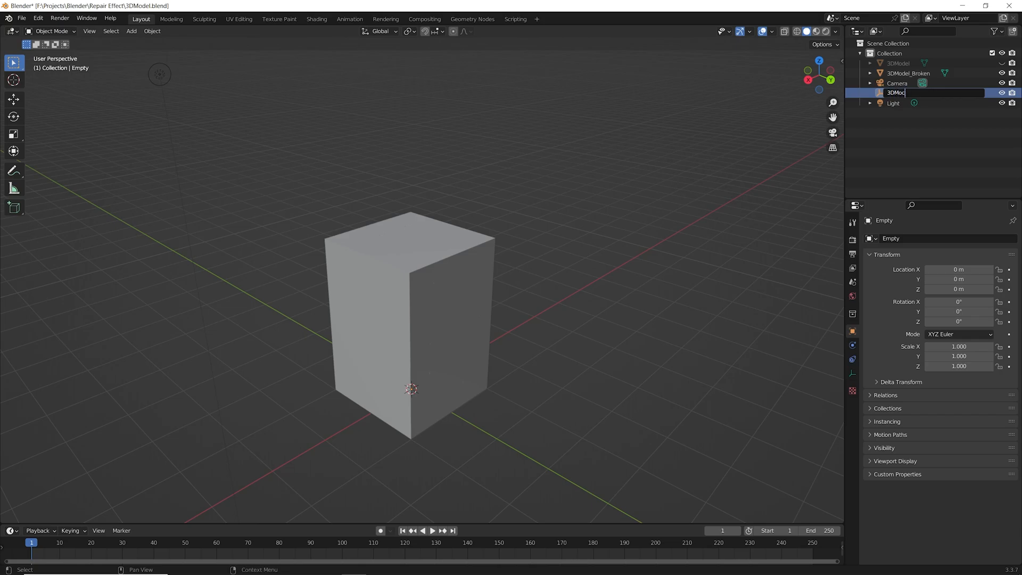
{"action": "type", "text": "elPieces"}
{"action": "key", "text": "Return"}
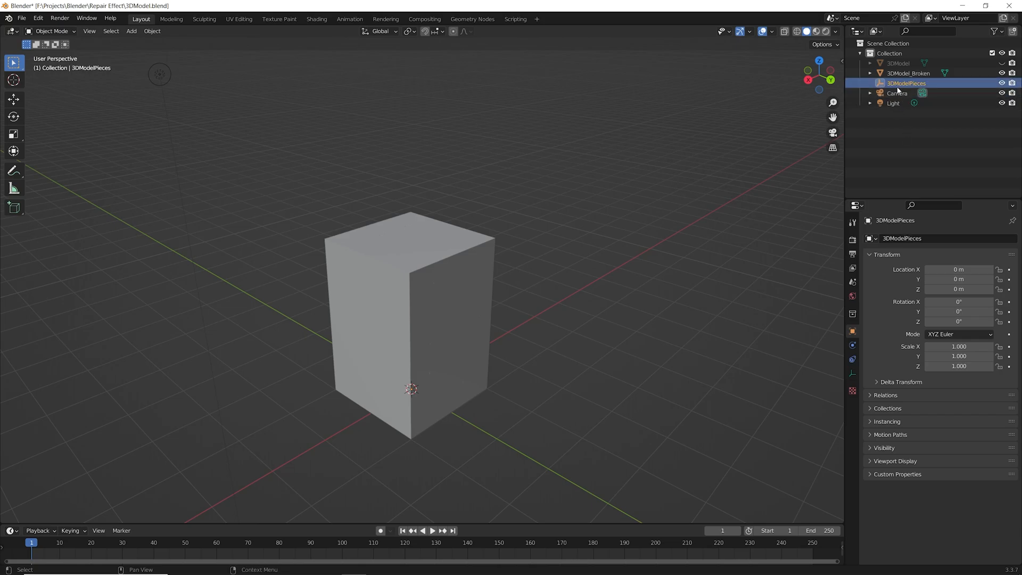
Parent 3DModel_Broken to the 3DModelPieces empty with Object (Keep Transform) and expand the empty's hierarchy.
{"action": "left_click", "coordinate": [909, 75]}
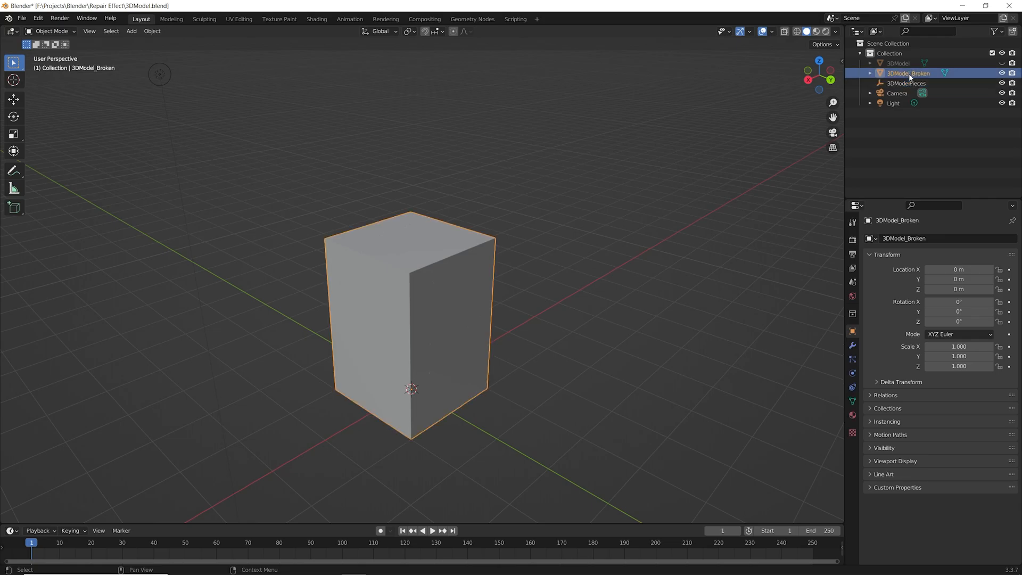
{"action": "left_click", "coordinate": [912, 84], "text": "ctrl"}
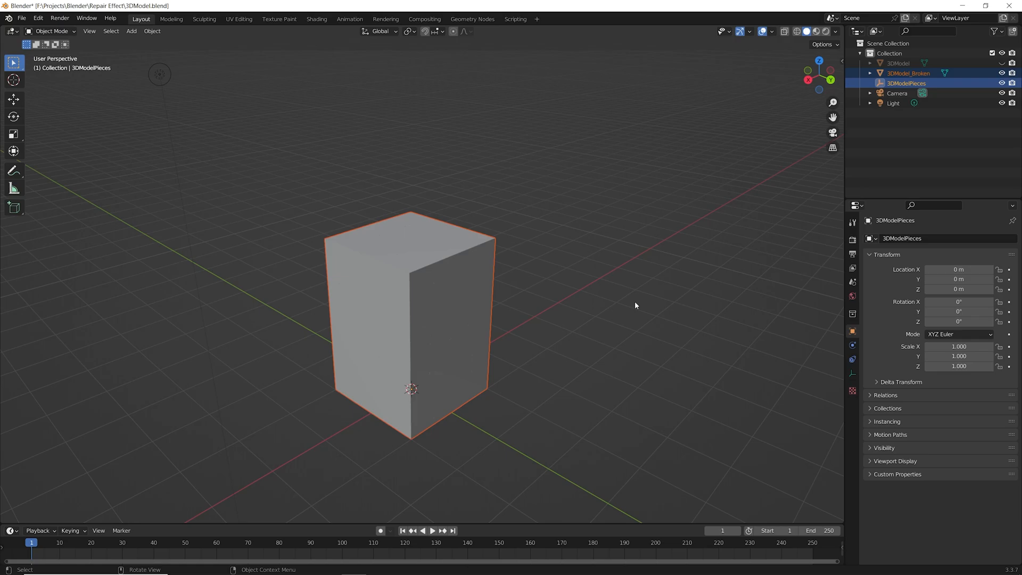
{"action": "key", "text": "ctrl+p"}
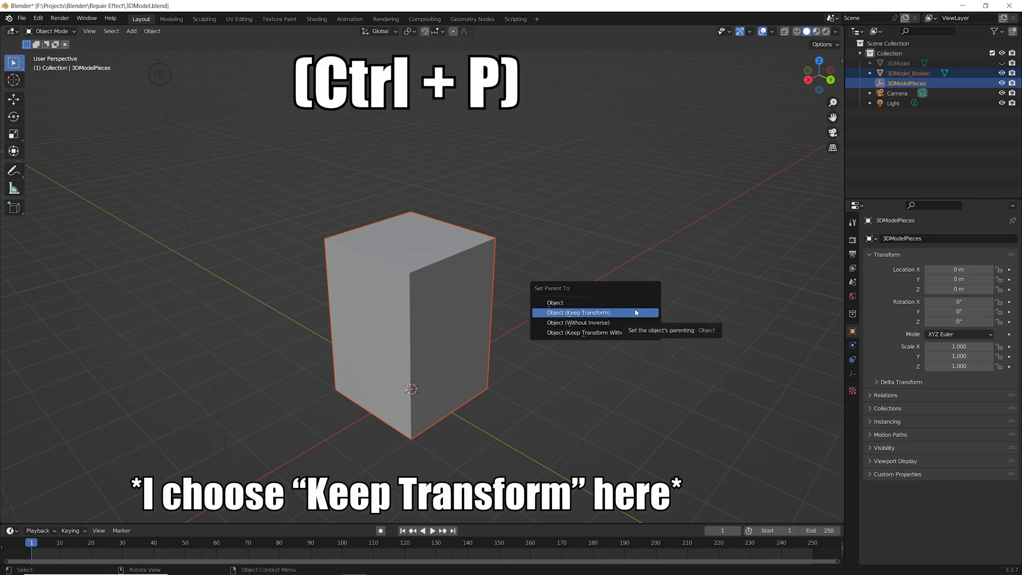
{"action": "left_click", "coordinate": [635, 312]}
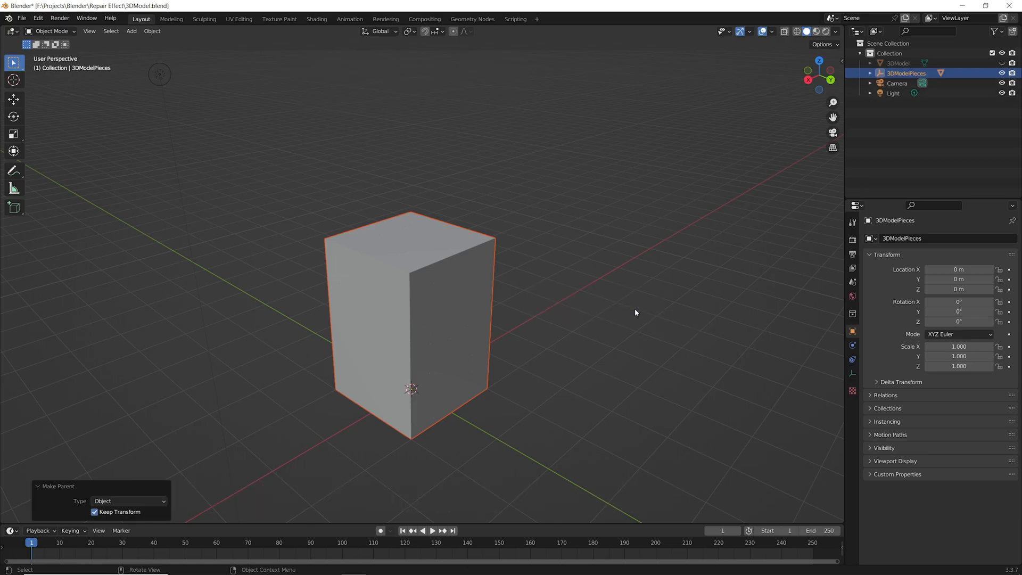
{"action": "left_click", "coordinate": [869, 72]}
Separate the whole 3DModel_Broken mesh into individual objects by loose parts and return to Object Mode.
{"action": "left_click", "coordinate": [917, 83]}
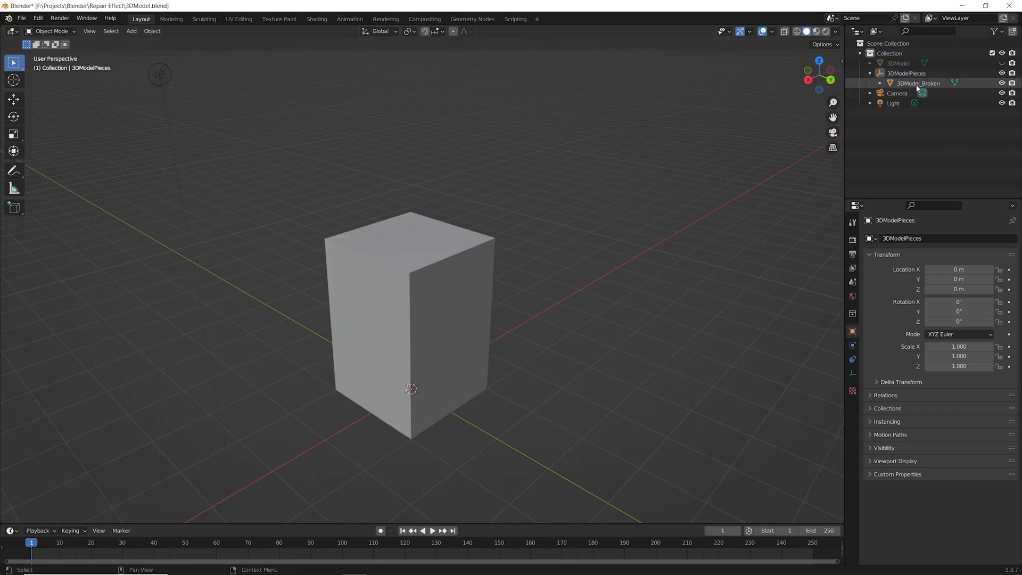
{"action": "key", "text": "Tab"}
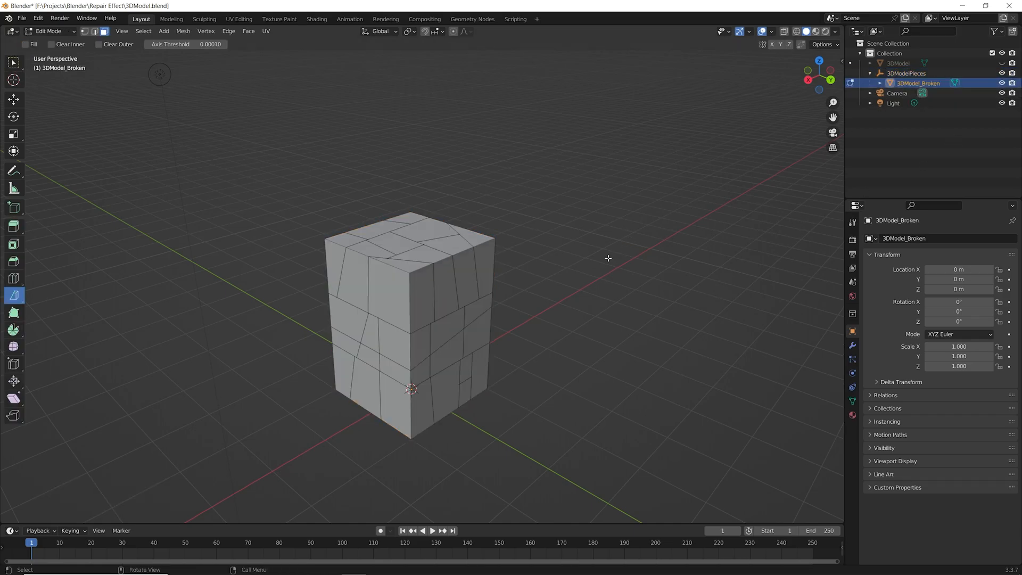
{"action": "key", "text": "a"}
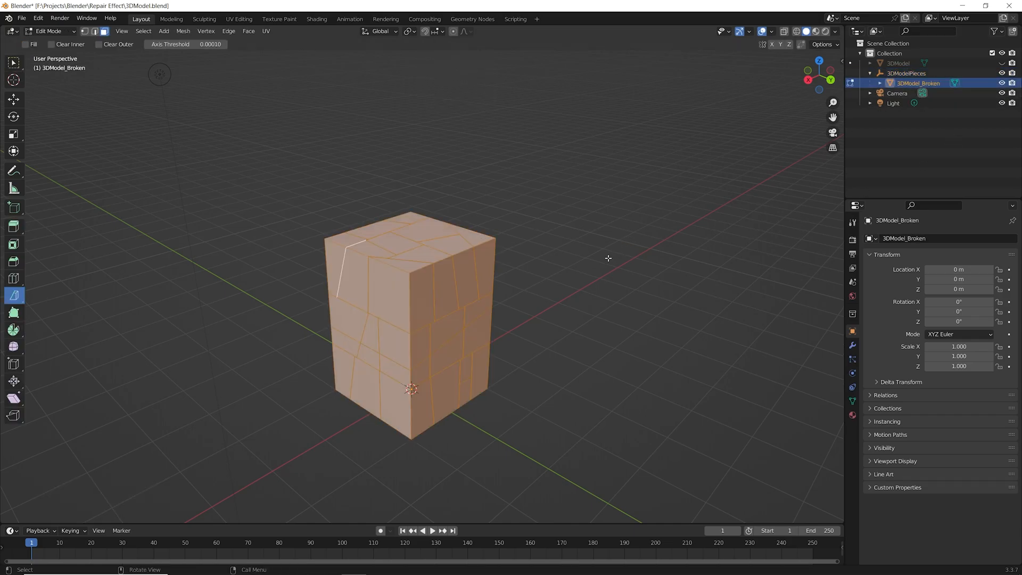
{"action": "key", "text": "p"}
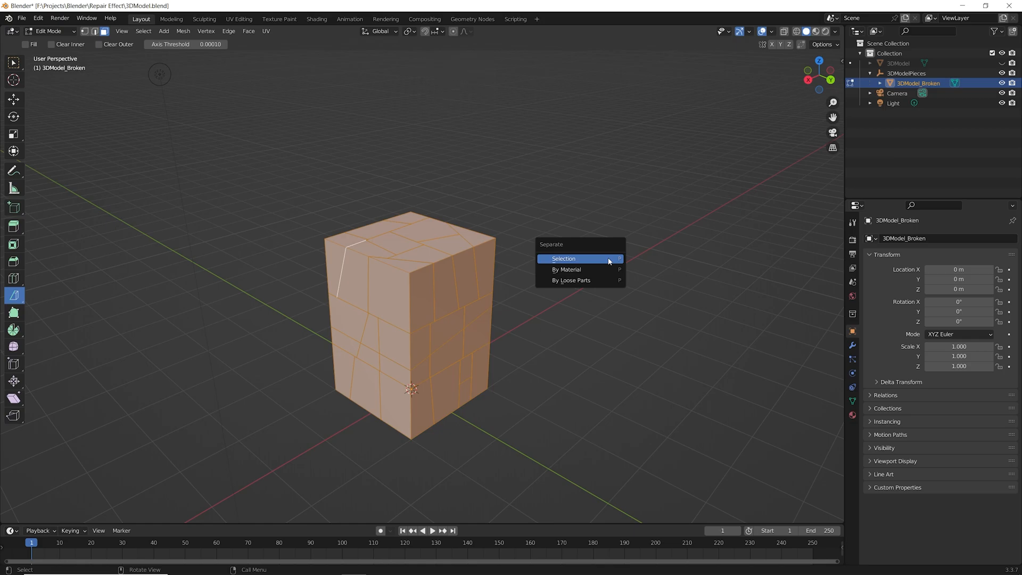
{"action": "left_click", "coordinate": [594, 282]}
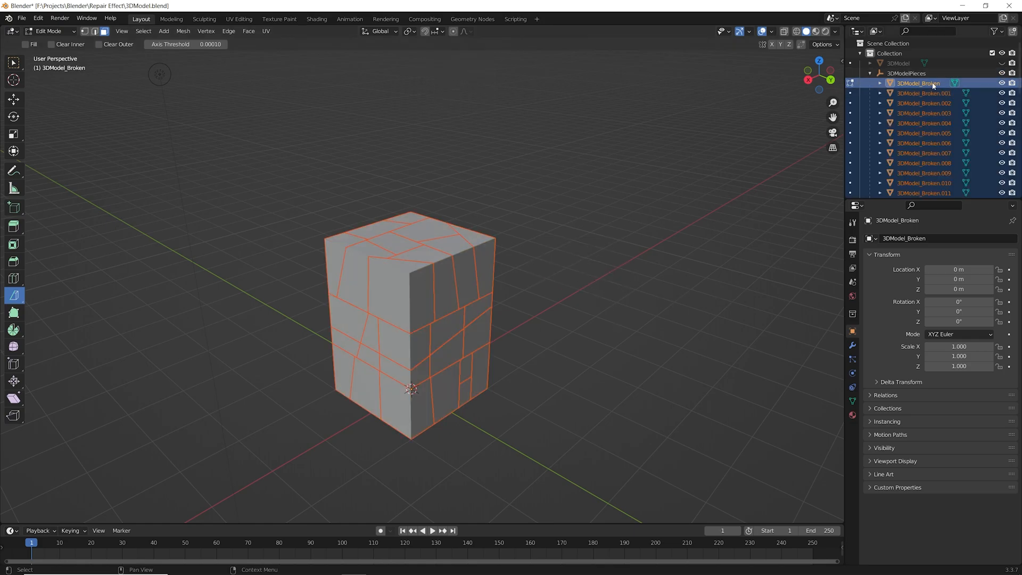
{"action": "scroll", "coordinate": [930, 119], "scroll_direction": "down", "scroll_amount": 10}
{"action": "scroll", "coordinate": [927, 144], "scroll_direction": "up", "scroll_amount": 10}
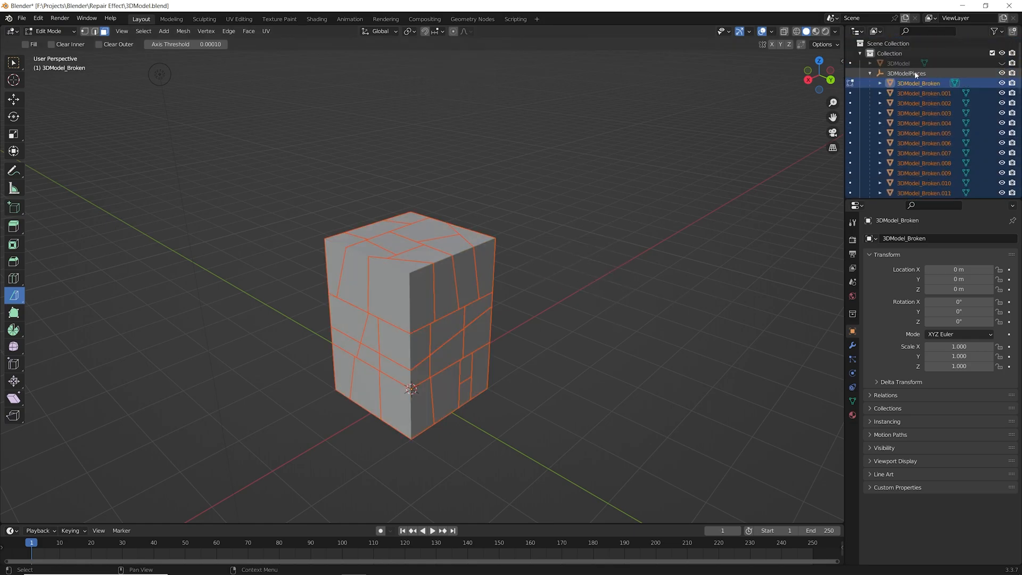
{"action": "key", "text": "Tab"}
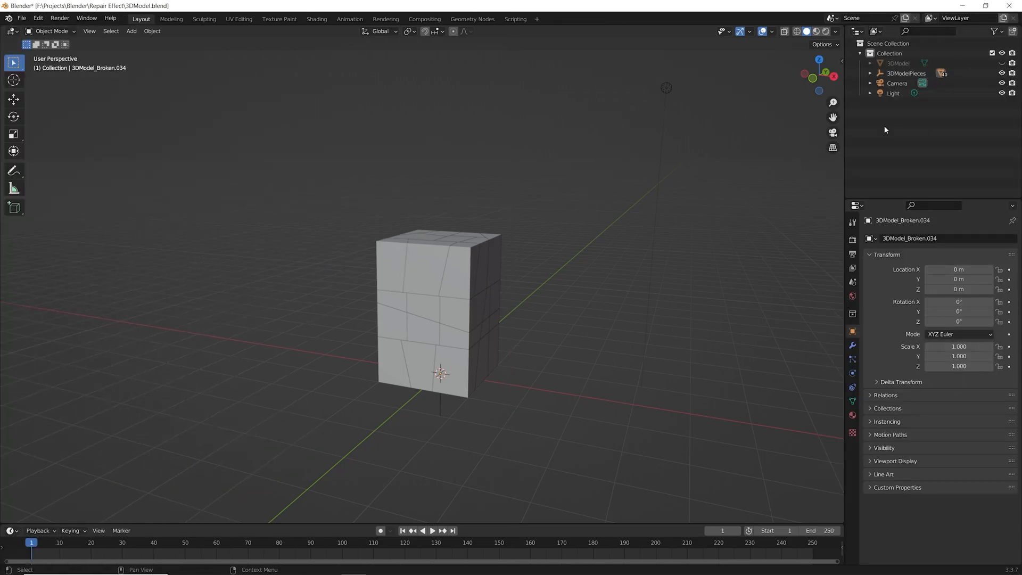
Add a Plain Axes empty at the world origin and rename it Row1.
{"action": "key", "text": "Tab"}
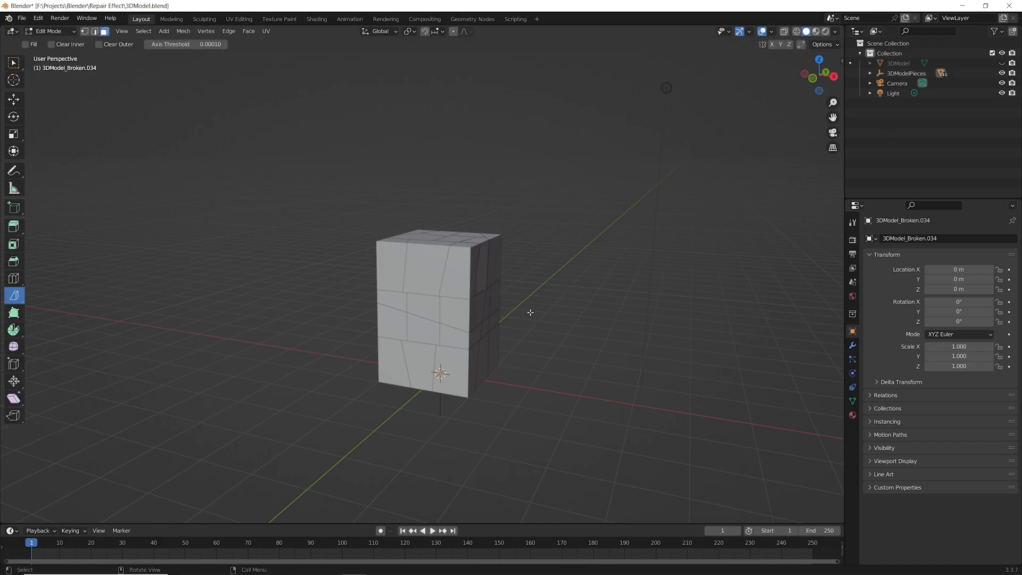
{"action": "key", "text": "Tab"}
{"action": "middle_click_drag", "start_coordinate": [583, 322], "coordinate": [574, 332]}
{"action": "key", "text": "shift+a"}
{"action": "mouse_move", "coordinate": [574, 331]}
{"action": "left_click", "coordinate": [621, 330]}
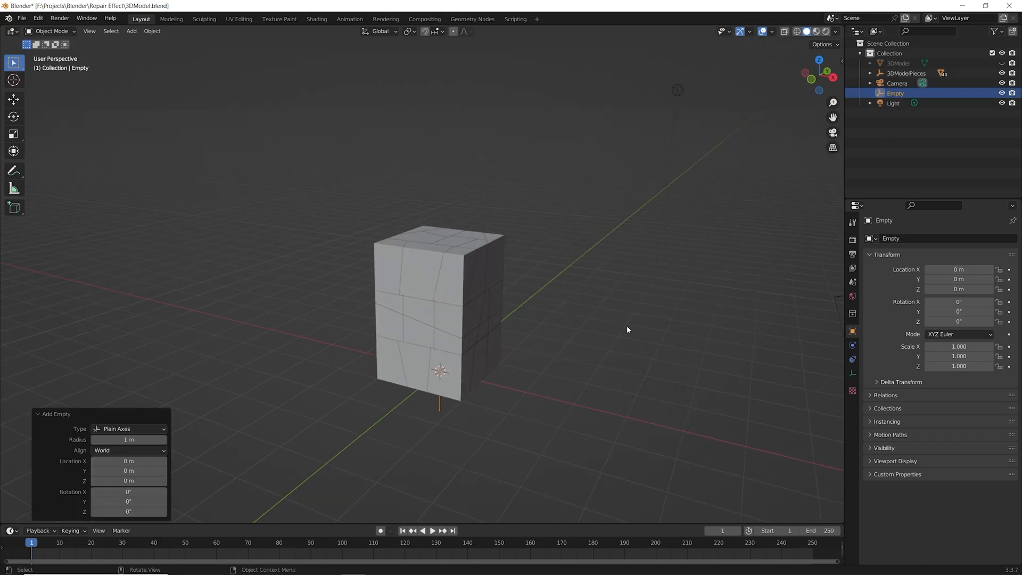
{"action": "double_click", "coordinate": [898, 93]}
{"action": "type", "text": "Row1"}
{"action": "key", "text": "Return"}
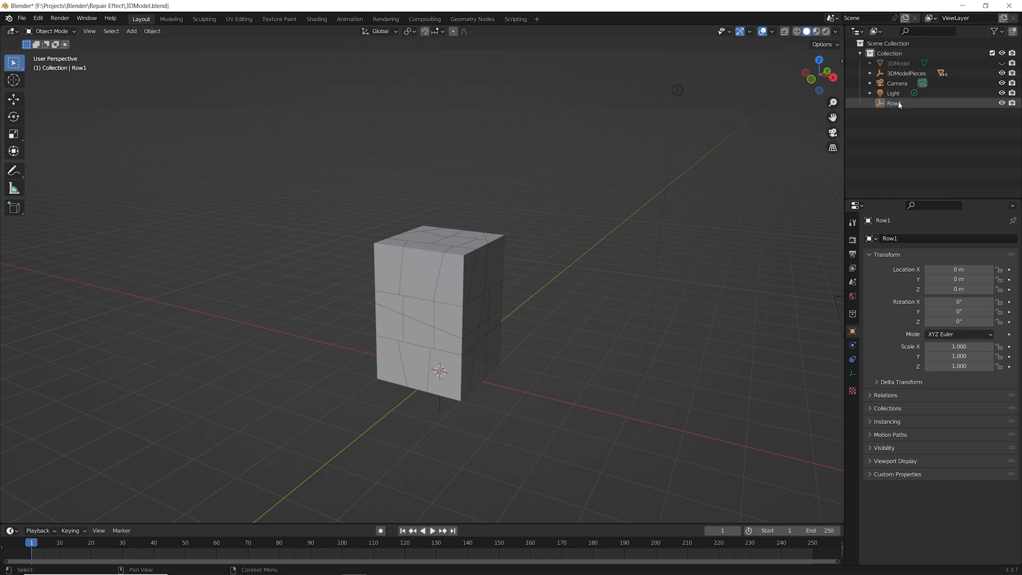
Paste two copies of the Row1 empty and rename the first copy Row2.
{"action": "key", "text": "ctrl+c"}
{"action": "key", "text": "ctrl+v"}
{"action": "key", "text": "ctrl+v"}
{"action": "left_click", "coordinate": [962, 111]}
{"action": "key", "text": "F2"}
{"action": "key", "text": "Right"}
{"action": "key", "text": "BackSpace"}
{"action": "key", "text": "BackSpace"}
{"action": "key", "text": "BackSpace"}
{"action": "key", "text": "BackSpace"}
{"action": "key", "text": "BackSpace"}
{"action": "type", "text": "2"}
{"action": "key", "text": "Return"}
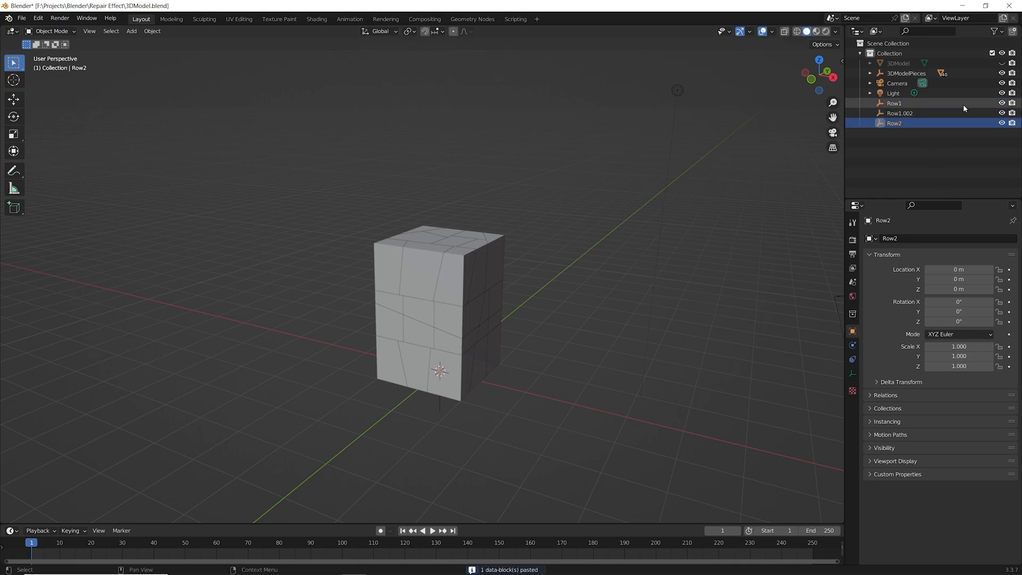
Rename the remaining copy of the Row1 empty as Row3.
{"action": "double_click", "coordinate": [949, 113]}
{"action": "key", "text": "BackSpace"}
{"action": "type", "text": "3"}
{"action": "key", "text": "Return"}
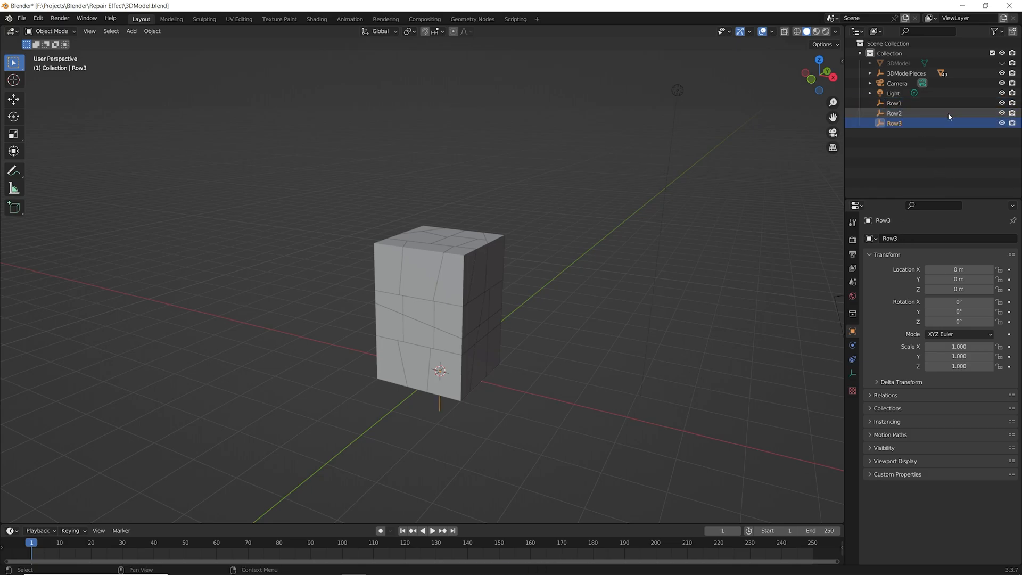
Parent Row1, Row2 and Row3 to 3DModelPieces with Object (Keep Transform) and expand its hierarchy.
{"action": "left_click", "coordinate": [900, 104], "text": "shift"}
{"action": "left_click", "coordinate": [904, 73], "text": "ctrl"}
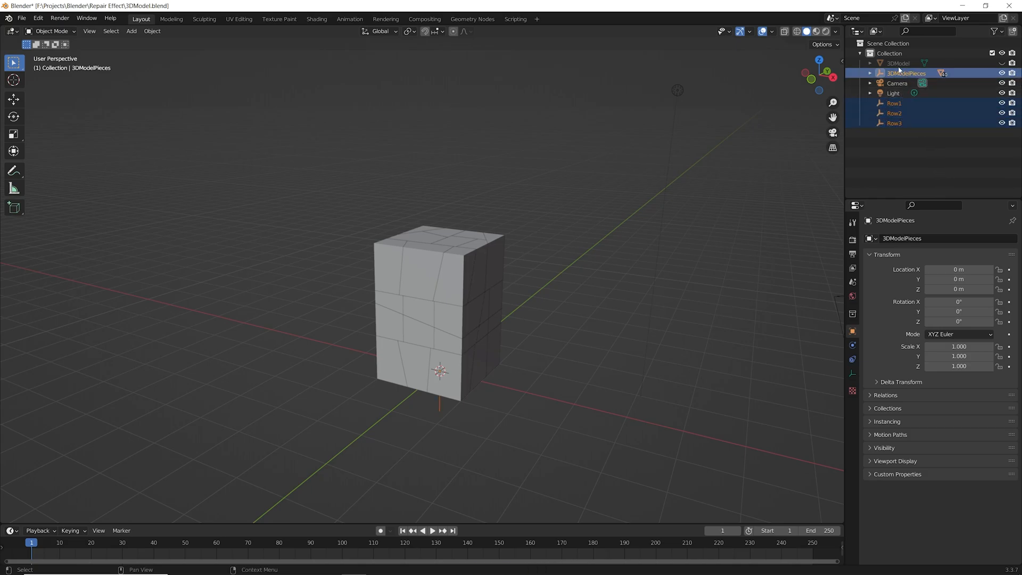
{"action": "key", "text": "ctrl+p"}
{"action": "left_click", "coordinate": [713, 187]}
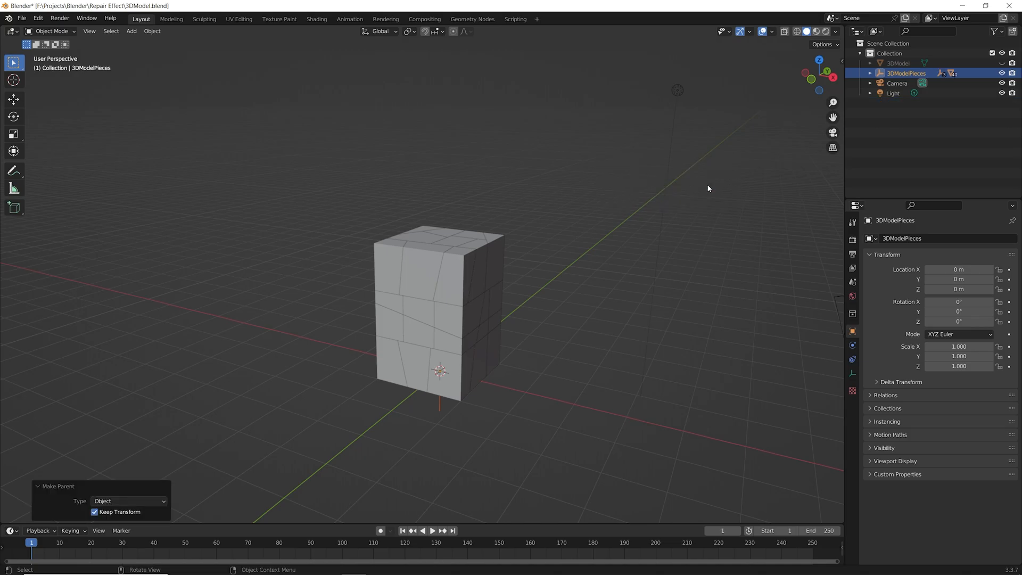
{"action": "left_click", "coordinate": [871, 74]}
{"action": "scroll", "coordinate": [891, 160], "scroll_direction": "down", "scroll_amount": 10}
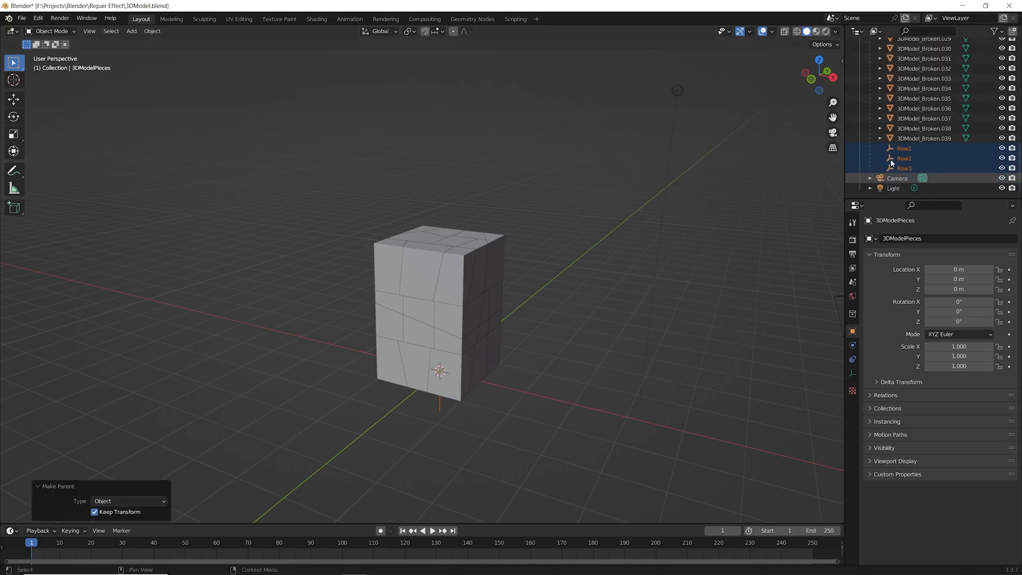
Display the split block in wireframe shading from the front orthographic view.
{"action": "left_click", "coordinate": [903, 149]}
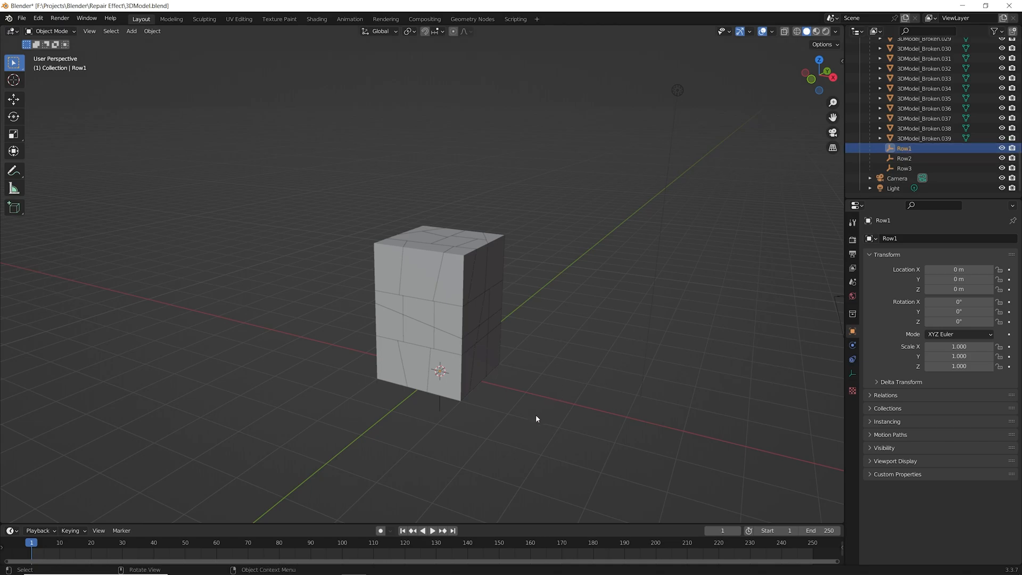
{"action": "middle_click_drag", "start_coordinate": [535, 414], "coordinate": [567, 385]}
{"action": "mouse_move", "coordinate": [370, 379]}
{"action": "middle_mouse_down"}
{"action": "mouse_move", "coordinate": [392, 401]}
{"action": "mouse_move", "coordinate": [380, 396]}
{"action": "middle_mouse_up"}
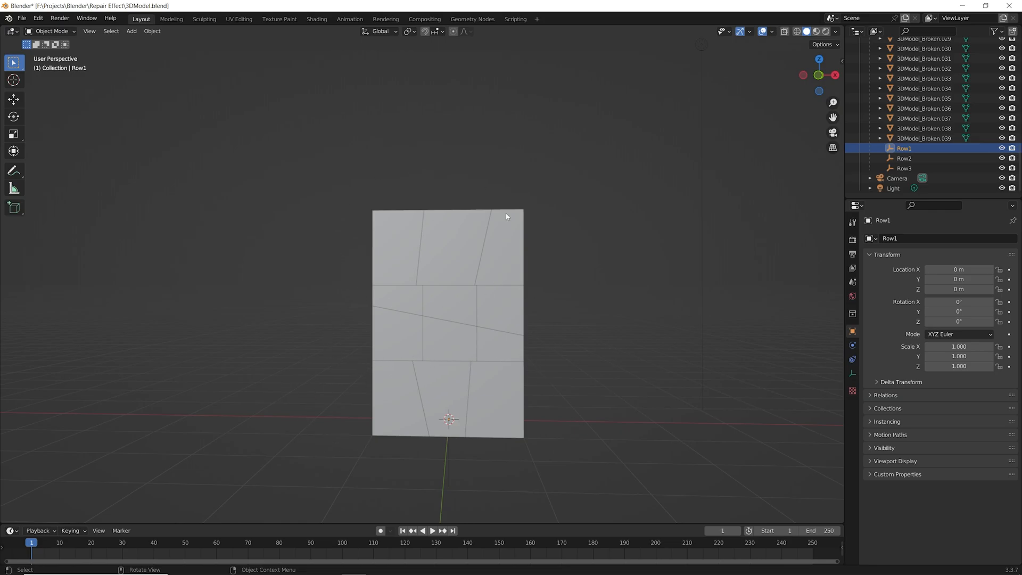
{"action": "middle_click_drag", "start_coordinate": [506, 216], "coordinate": [628, 286]}
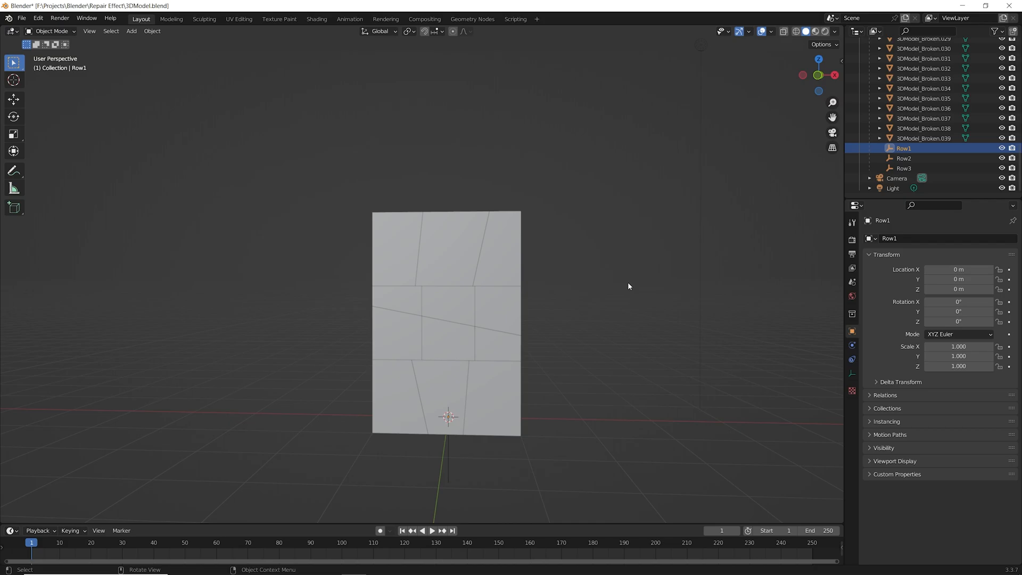
{"action": "left_click", "coordinate": [819, 76]}
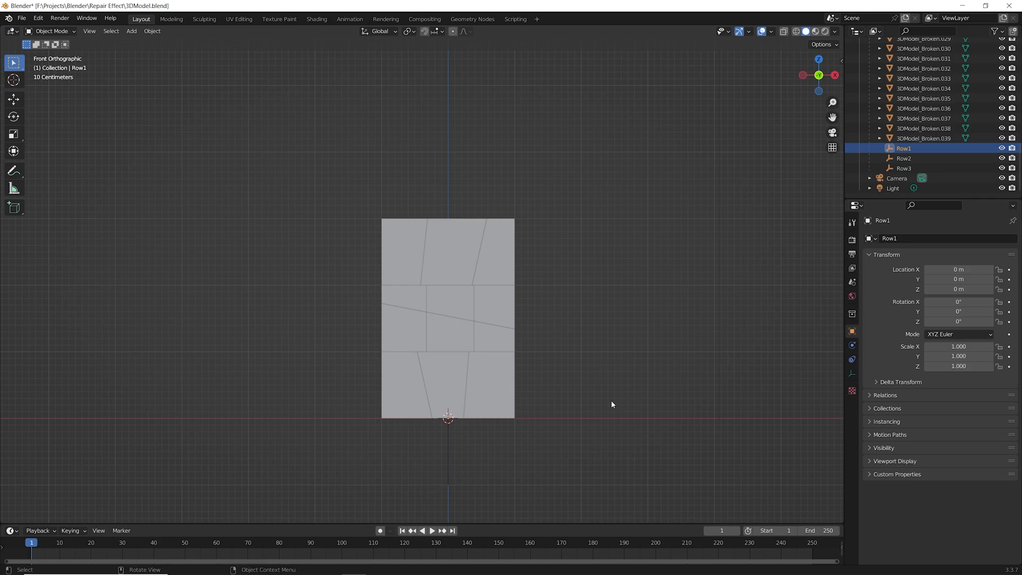
{"action": "left_click", "coordinate": [786, 33]}
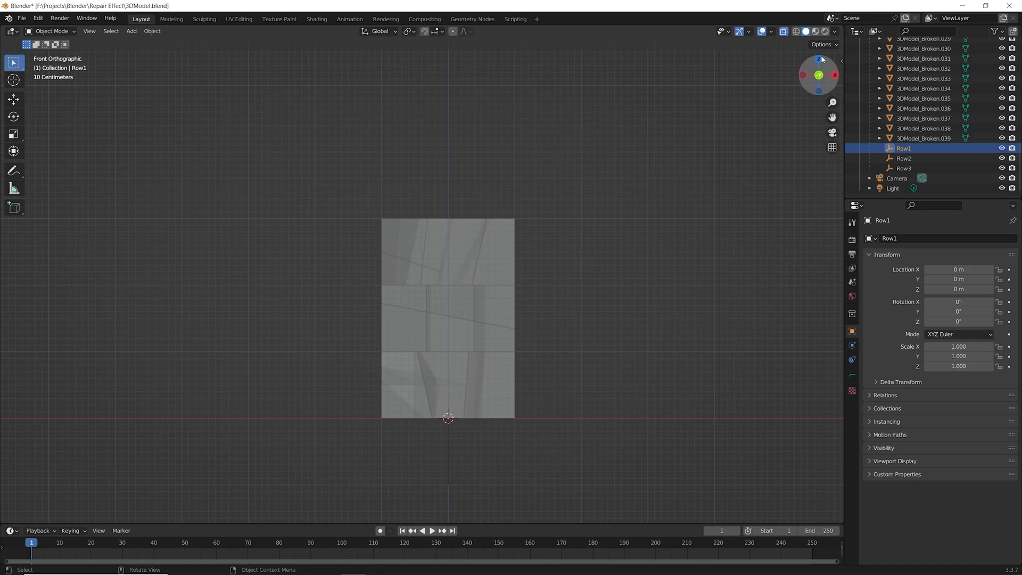
{"action": "left_click", "coordinate": [796, 32]}
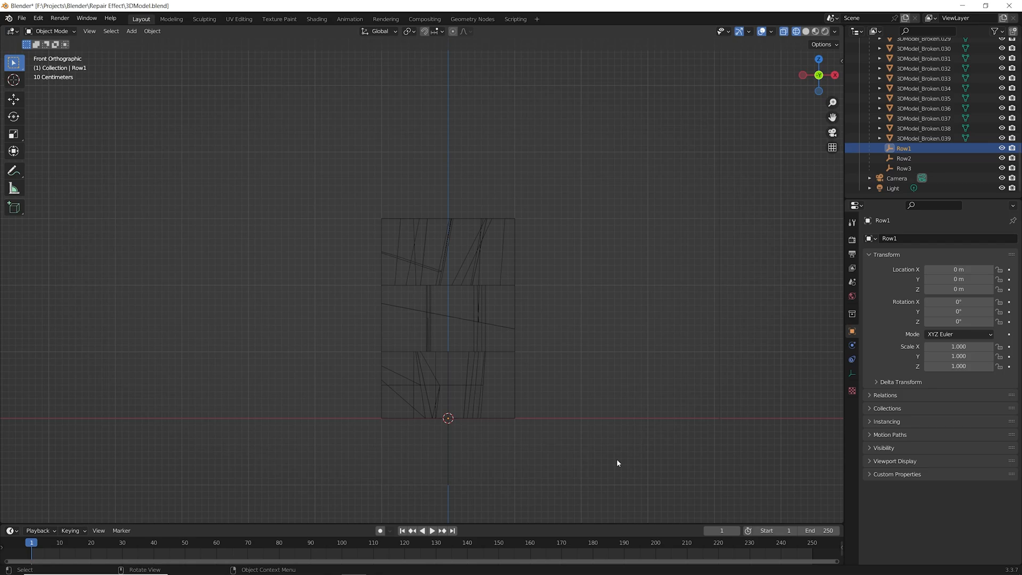
Select all pieces in the block's bottom layer and exclude Row2, Row3 and 3DModelPieces from the selection.
{"action": "left_click_drag", "start_coordinate": [616, 459], "coordinate": [298, 357]}
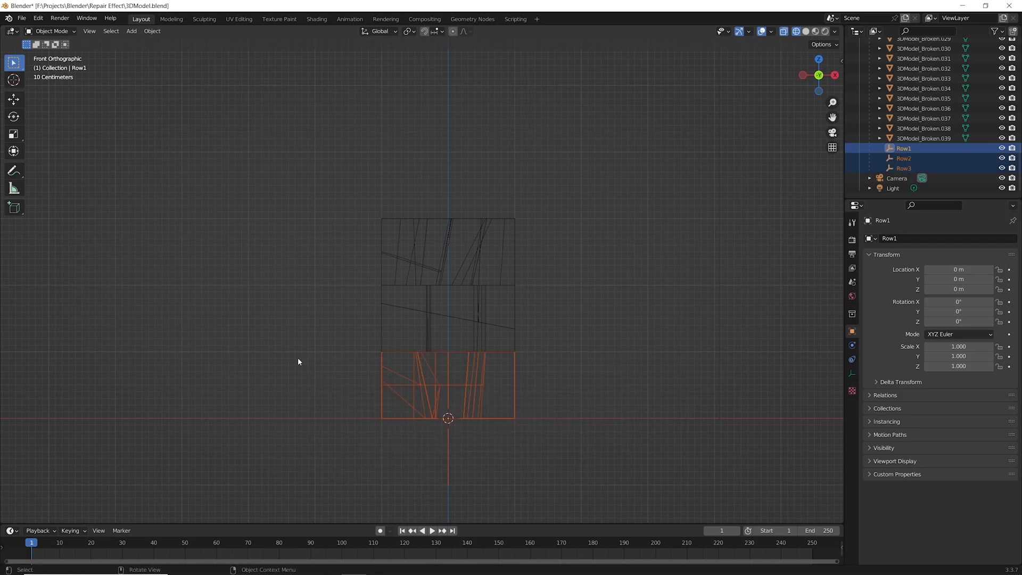
{"action": "scroll", "coordinate": [954, 103], "scroll_direction": "up", "scroll_amount": 15}
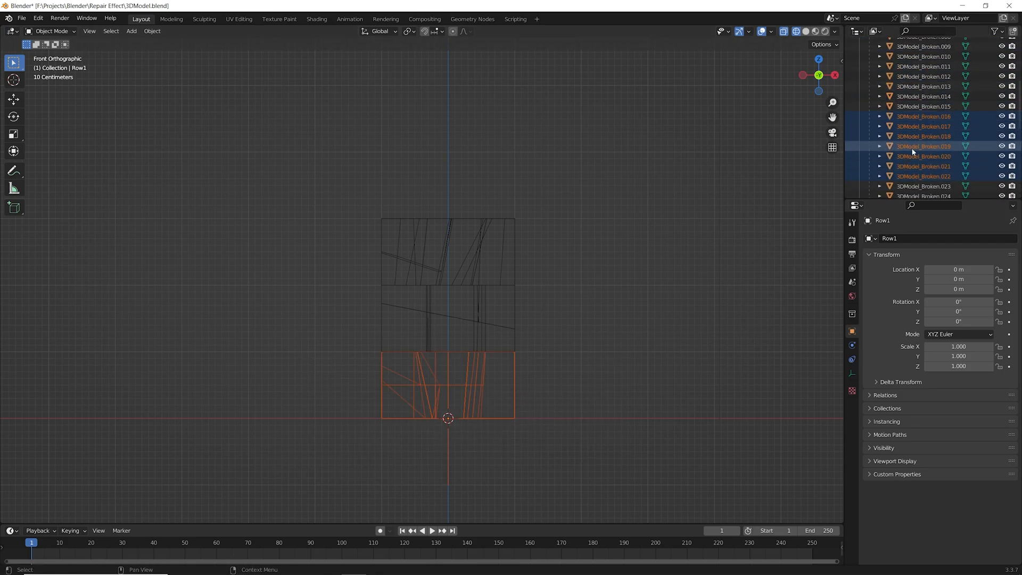
{"action": "scroll", "coordinate": [915, 151], "scroll_direction": "down", "scroll_amount": 15}
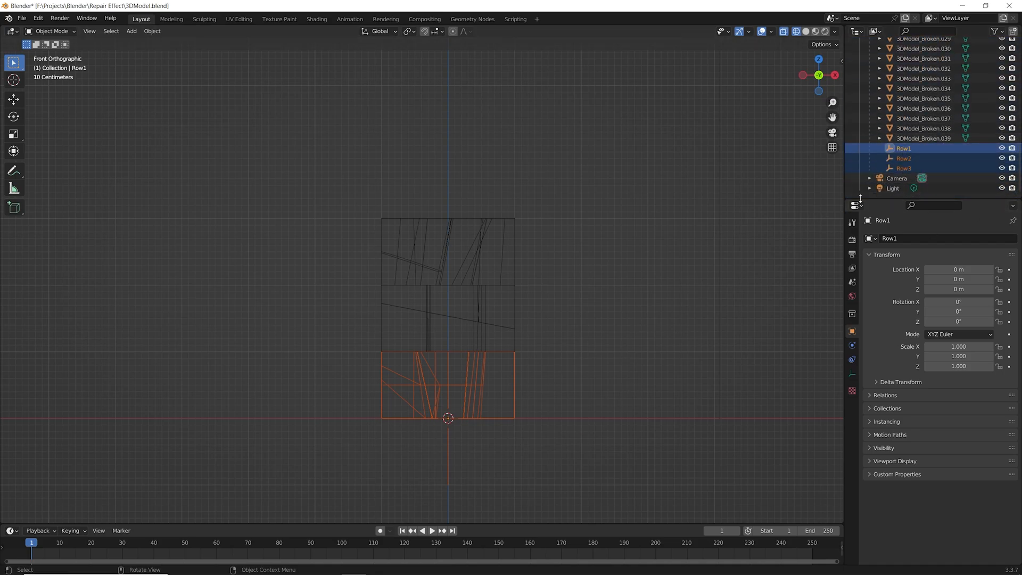
{"action": "left_click", "coordinate": [929, 169], "text": "ctrl"}
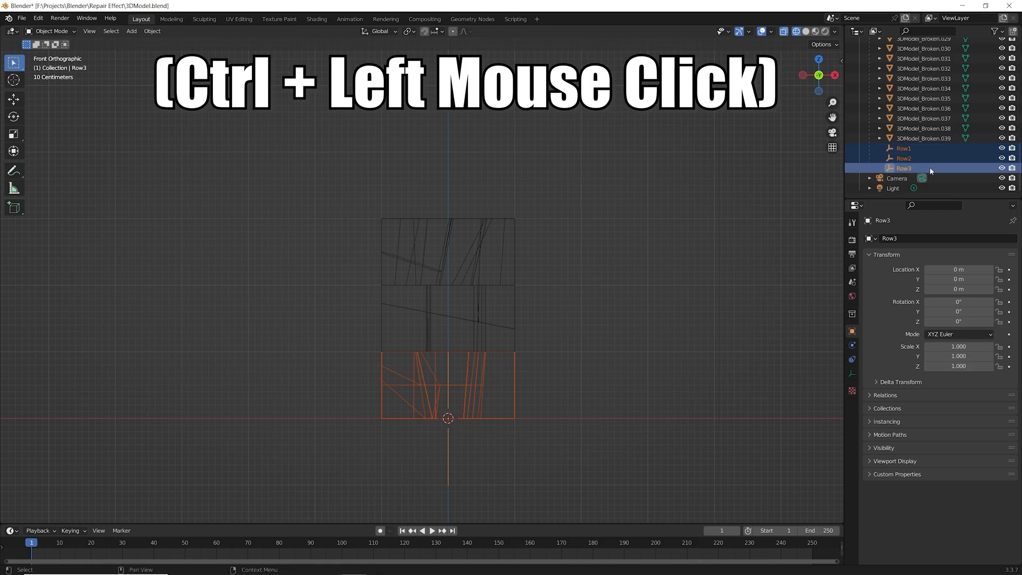
{"action": "left_click", "coordinate": [930, 158], "text": "ctrl"}
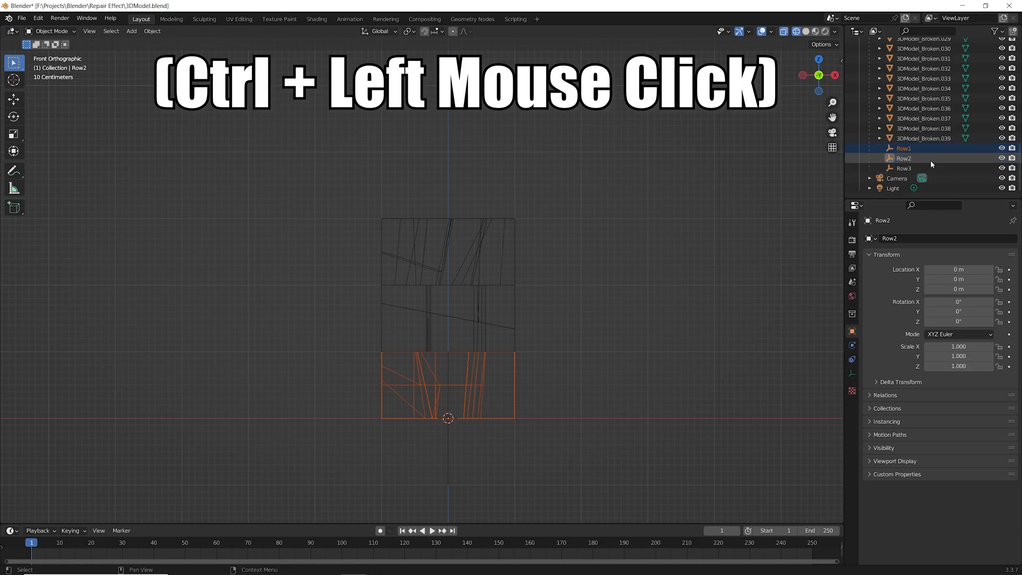
{"action": "scroll", "coordinate": [930, 160], "scroll_direction": "up", "scroll_amount": 15}
{"action": "left_click", "coordinate": [914, 73], "text": "ctrl"}
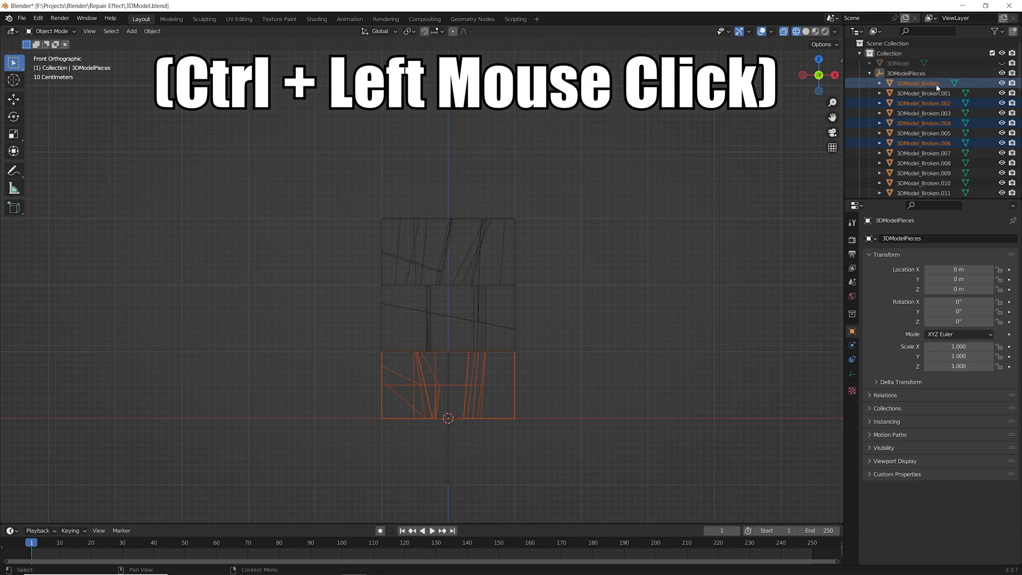
{"action": "scroll", "coordinate": [936, 84], "scroll_direction": "down", "scroll_amount": 15}
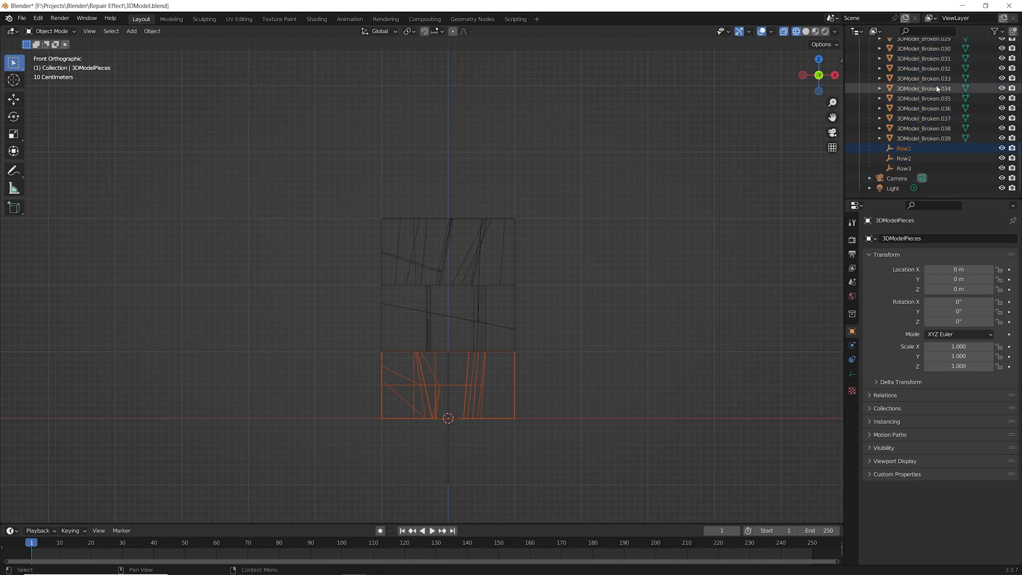
Parent the selected bottom-layer pieces to the Row1 empty with Object (Keep Transform), collapse Row1 and deselect everything.
{"action": "left_click", "coordinate": [927, 147]}
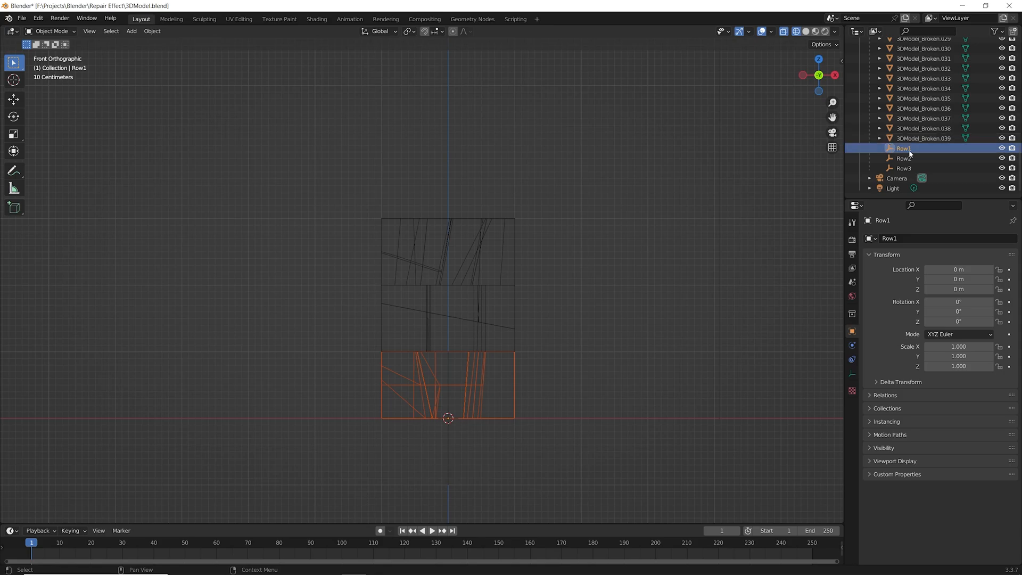
{"action": "key", "text": "ctrl+p"}
{"action": "left_click", "coordinate": [668, 269]}
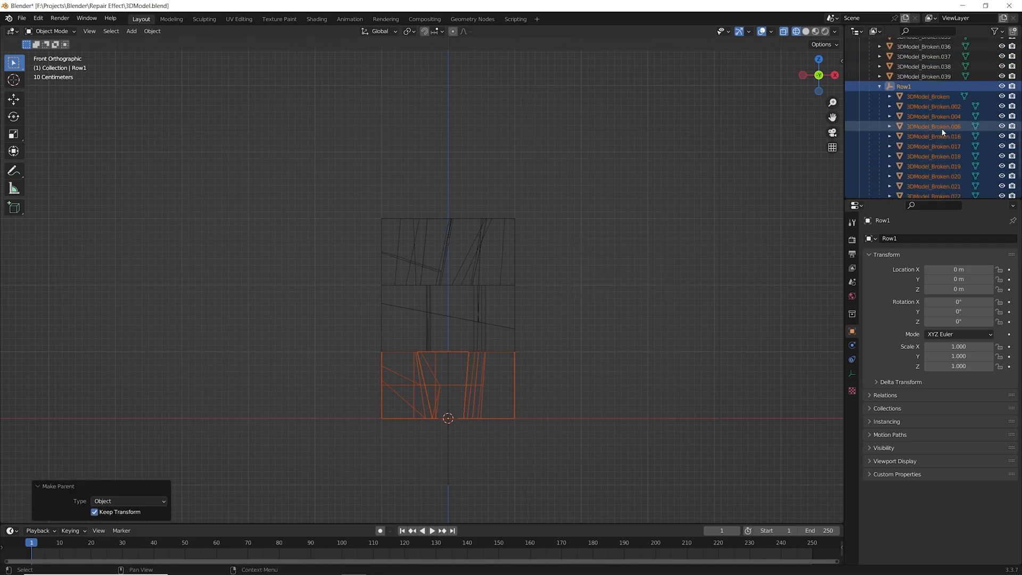
{"action": "scroll", "coordinate": [916, 183], "scroll_direction": "down", "scroll_amount": 1}
{"action": "middle_click_drag", "start_coordinate": [679, 297], "coordinate": [719, 372]}
{"action": "left_click", "coordinate": [879, 55]}
{"action": "left_click", "coordinate": [766, 143]}
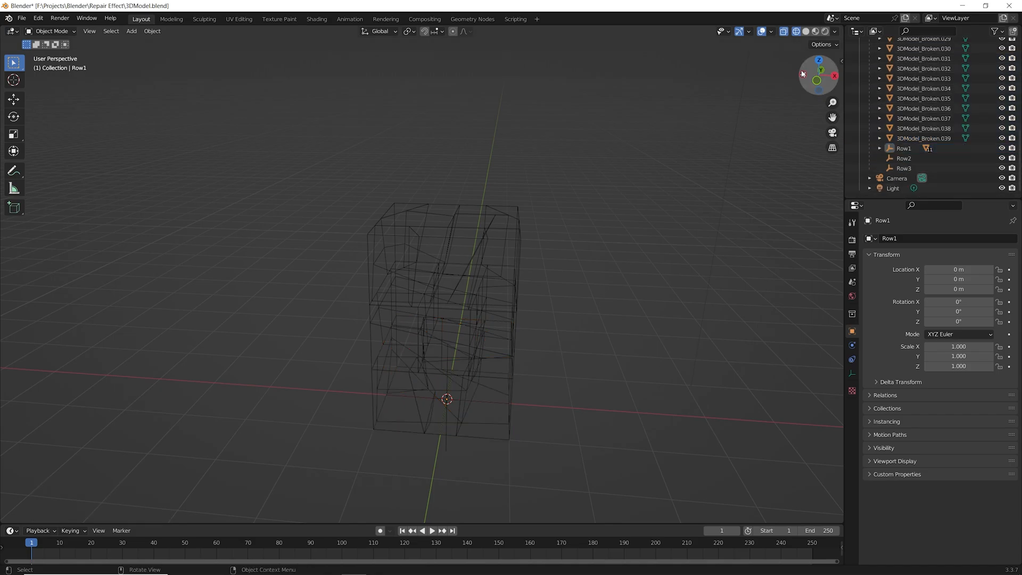
Select all pieces in the block's middle layer from the front view and check the selection with a cancelled trial move.
{"action": "left_click", "coordinate": [816, 81]}
{"action": "left_click_drag", "start_coordinate": [559, 346], "coordinate": [314, 292]}
{"action": "middle_click_drag", "start_coordinate": [314, 292], "coordinate": [684, 381]}
{"action": "key", "text": "g"}
{"action": "right_click", "coordinate": [125, 310]}
{"action": "middle_click_drag", "start_coordinate": [125, 310], "coordinate": [714, 333]}
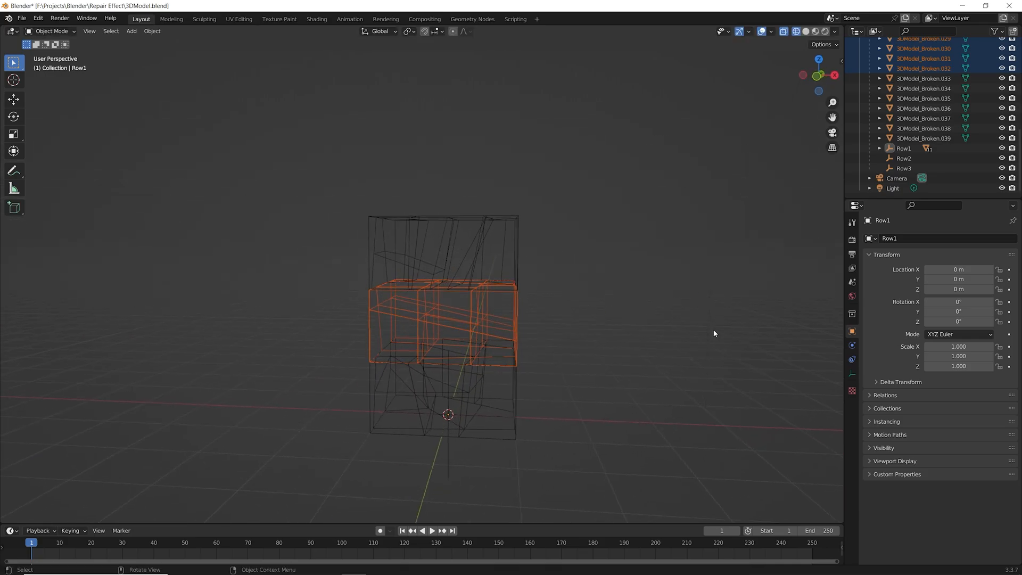
{"action": "scroll", "coordinate": [905, 157], "scroll_direction": "up", "scroll_amount": 6}
{"action": "scroll", "coordinate": [904, 156], "scroll_direction": "down", "scroll_amount": 6}
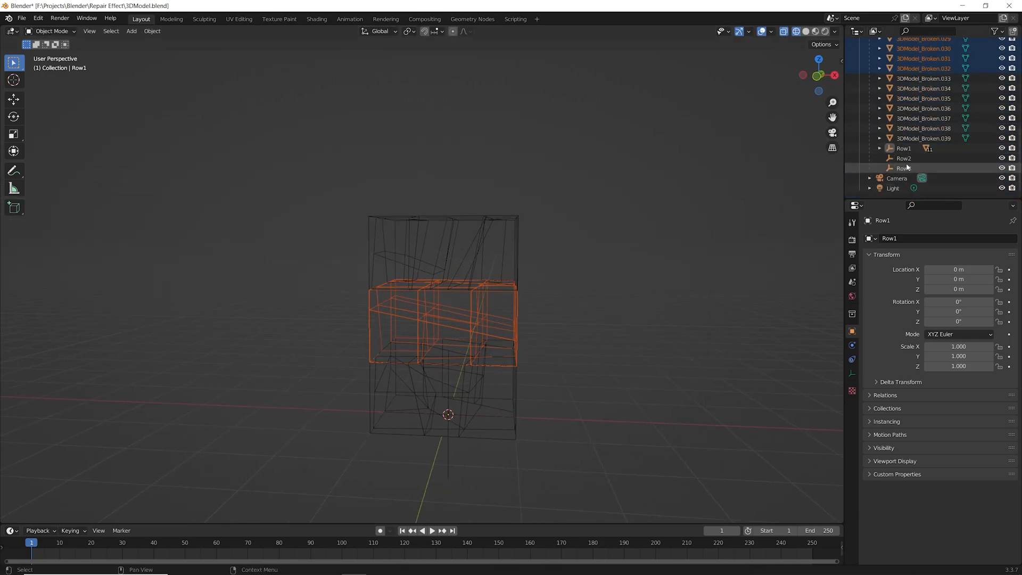
Parent the selected middle-layer pieces to the Row2 empty with Object (Keep Transform) and collapse Row2.
{"action": "left_click", "coordinate": [906, 159], "text": "ctrl"}
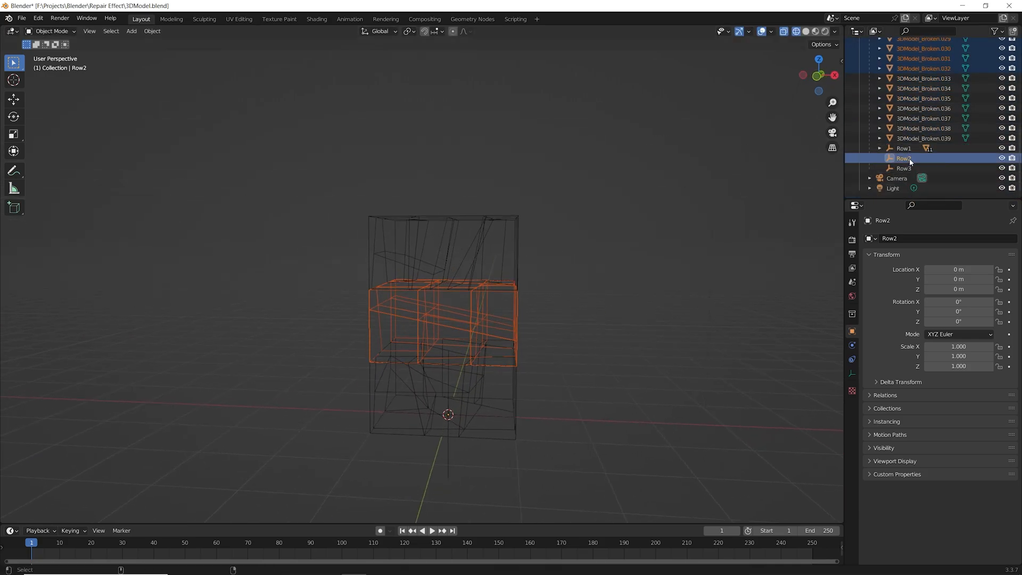
{"action": "key", "text": "ctrl+p"}
{"action": "left_click", "coordinate": [619, 212]}
{"action": "scroll", "coordinate": [1003, 154], "scroll_direction": "up", "scroll_amount": 5}
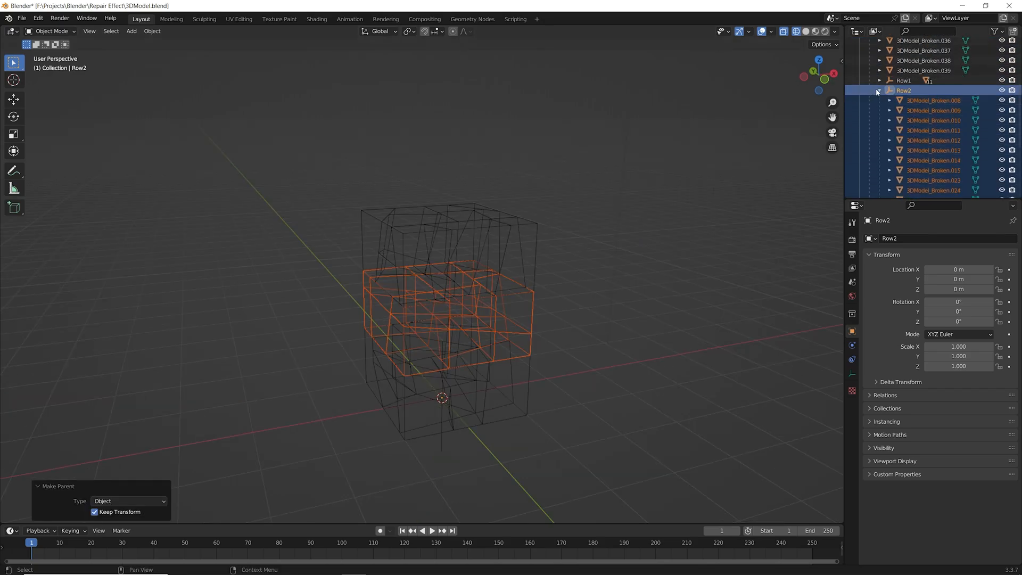
{"action": "left_click", "coordinate": [879, 90]}
Select the remaining top-layer pieces, 3DModel_Broken.001 through 3DModel_Broken.039, parent them to Row3 with Object (Keep Transform) and collapse Row3.
{"action": "middle_click_drag", "start_coordinate": [654, 259], "coordinate": [582, 252]}
{"action": "scroll", "coordinate": [927, 166], "scroll_direction": "up", "scroll_amount": 2}
{"action": "left_click", "coordinate": [923, 75]}
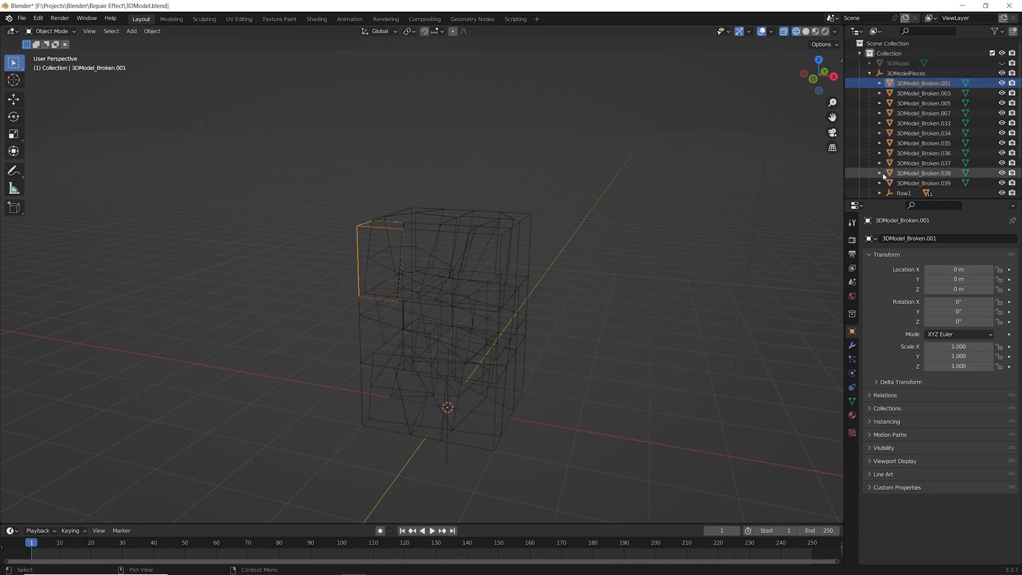
{"action": "scroll", "coordinate": [929, 107], "scroll_direction": "down", "scroll_amount": 2}
{"action": "left_click", "coordinate": [935, 152], "text": "shift"}
{"action": "scroll", "coordinate": [936, 155], "scroll_direction": "down", "scroll_amount": 1}
{"action": "left_click", "coordinate": [911, 168], "text": "ctrl"}
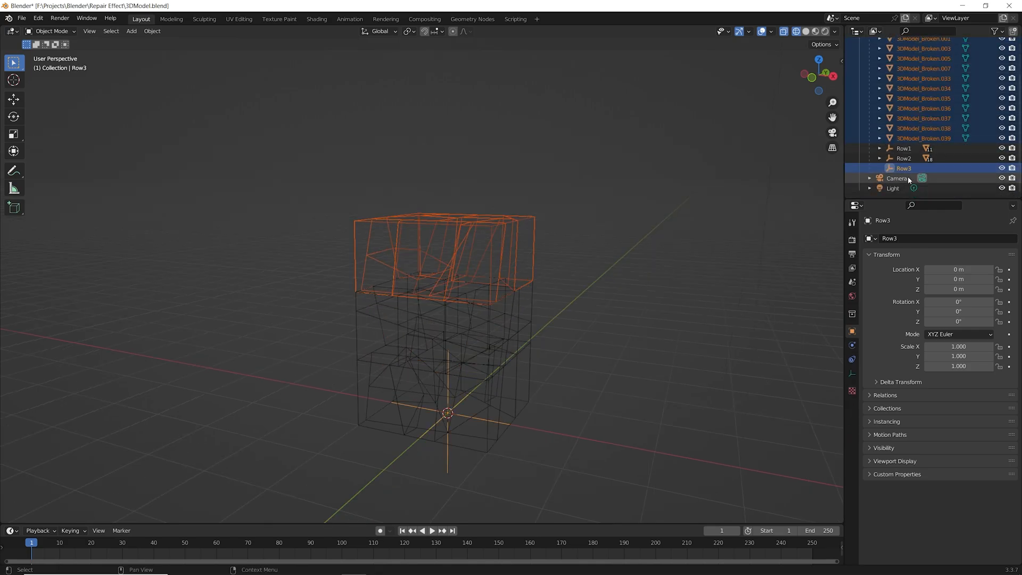
{"action": "key", "text": "ctrl+p"}
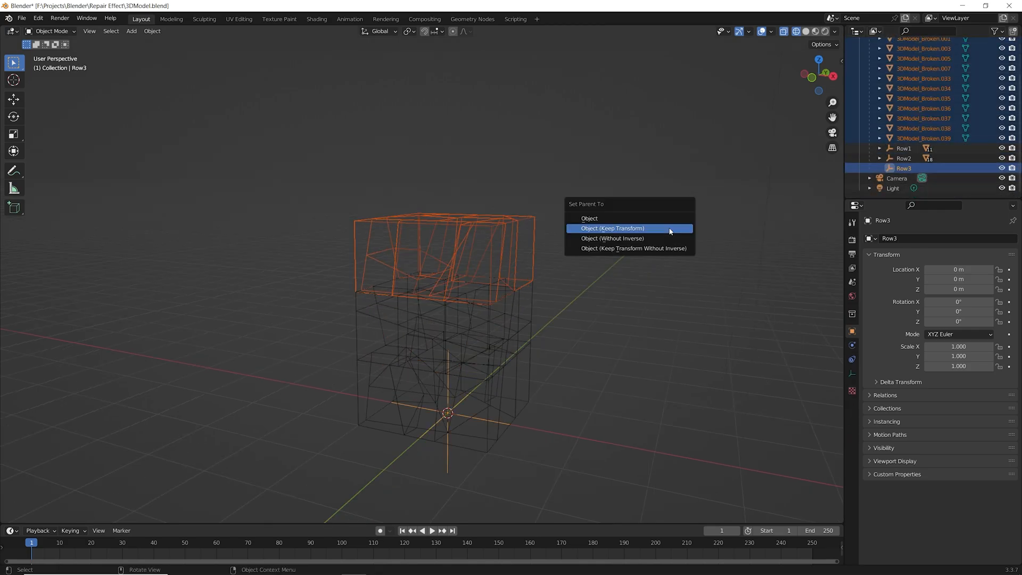
{"action": "left_click", "coordinate": [669, 231]}
{"action": "middle_click_drag", "start_coordinate": [668, 231], "coordinate": [685, 253]}
{"action": "left_click", "coordinate": [879, 60]}
{"action": "middle_click_drag", "start_coordinate": [713, 289], "coordinate": [705, 270]}
Check the Row1 group by selecting all its pieces and making a cancelled trial move.
{"action": "left_click", "coordinate": [887, 82]}
{"action": "left_click", "coordinate": [880, 84]}
{"action": "left_click", "coordinate": [917, 94]}
{"action": "scroll", "coordinate": [927, 128], "scroll_direction": "down", "scroll_amount": 3}
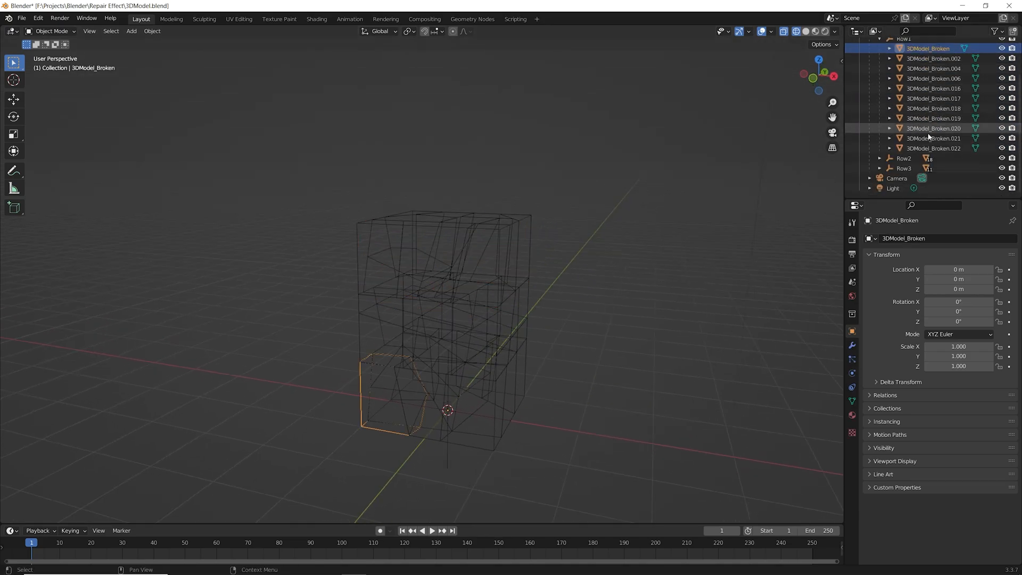
{"action": "left_click", "coordinate": [929, 148], "text": "shift"}
{"action": "key", "text": "g"}
{"action": "right_click", "coordinate": [802, 277]}
{"action": "scroll", "coordinate": [881, 107], "scroll_direction": "up", "scroll_amount": 3}
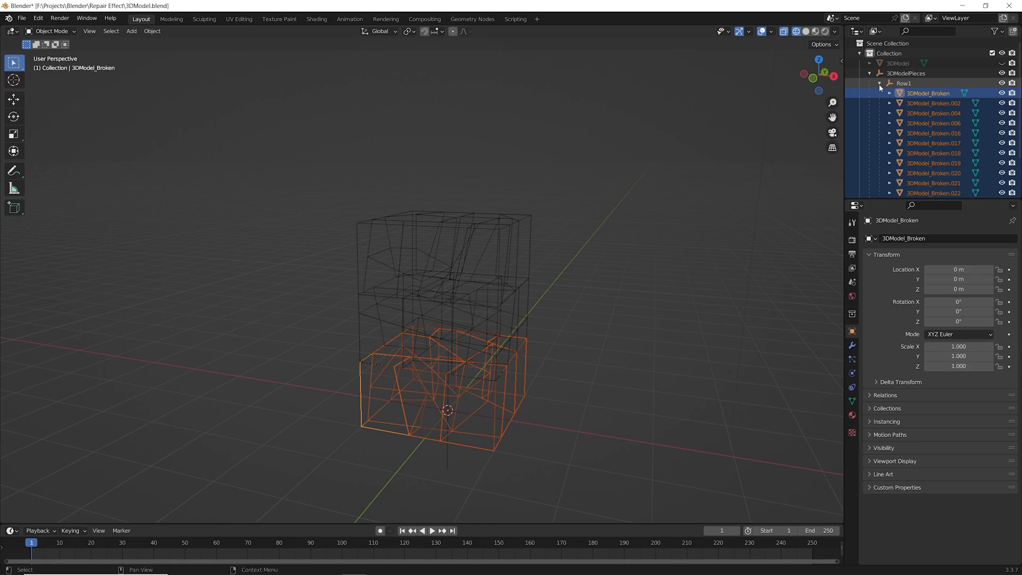
{"action": "left_click", "coordinate": [880, 84]}
Check the Row2 group by selecting all its pieces and making a cancelled trial move.
{"action": "left_click", "coordinate": [880, 93]}
{"action": "left_click", "coordinate": [916, 103]}
{"action": "scroll", "coordinate": [942, 139], "scroll_direction": "down", "scroll_amount": 6}
{"action": "left_click", "coordinate": [950, 159], "text": "shift"}
{"action": "key", "text": "g"}
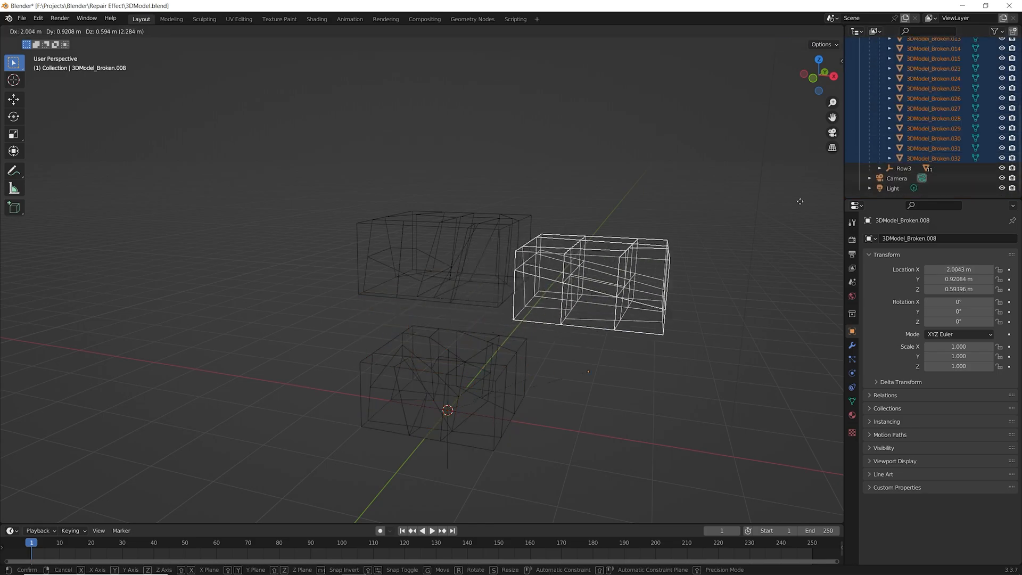
{"action": "key", "text": "Escape"}
{"action": "scroll", "coordinate": [908, 153], "scroll_direction": "up", "scroll_amount": 5}
{"action": "left_click", "coordinate": [879, 93]}
Check the Row3 group with a cancelled trial move of all its pieces, clear the selection and collapse Row3.
{"action": "left_click", "coordinate": [879, 103]}
{"action": "left_click", "coordinate": [917, 113]}
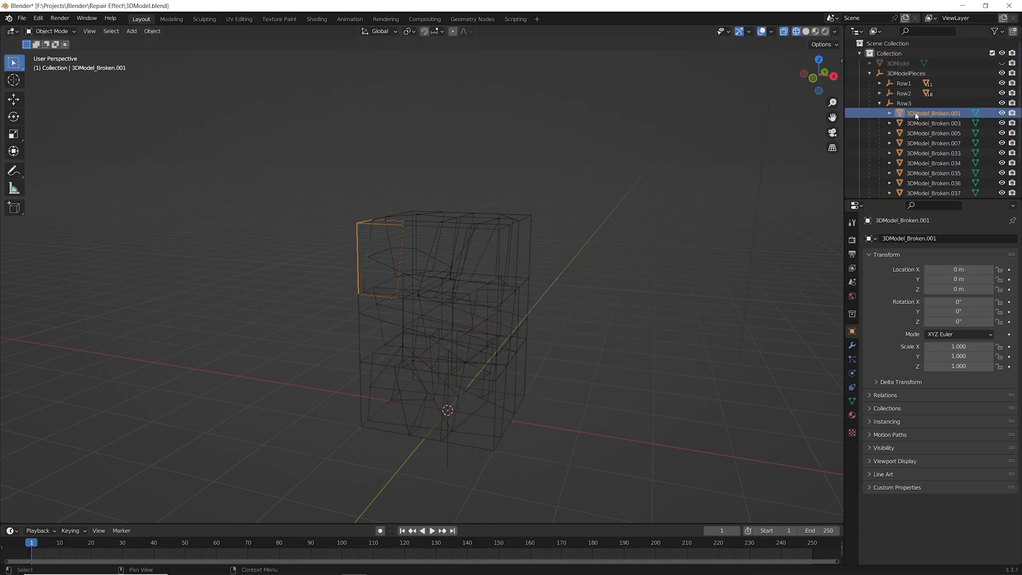
{"action": "scroll", "coordinate": [937, 133], "scroll_direction": "down", "scroll_amount": 4}
{"action": "left_click", "coordinate": [934, 168], "text": "shift"}
{"action": "key", "text": "g"}
{"action": "right_click", "coordinate": [806, 164]}
{"action": "left_click", "coordinate": [711, 327]}
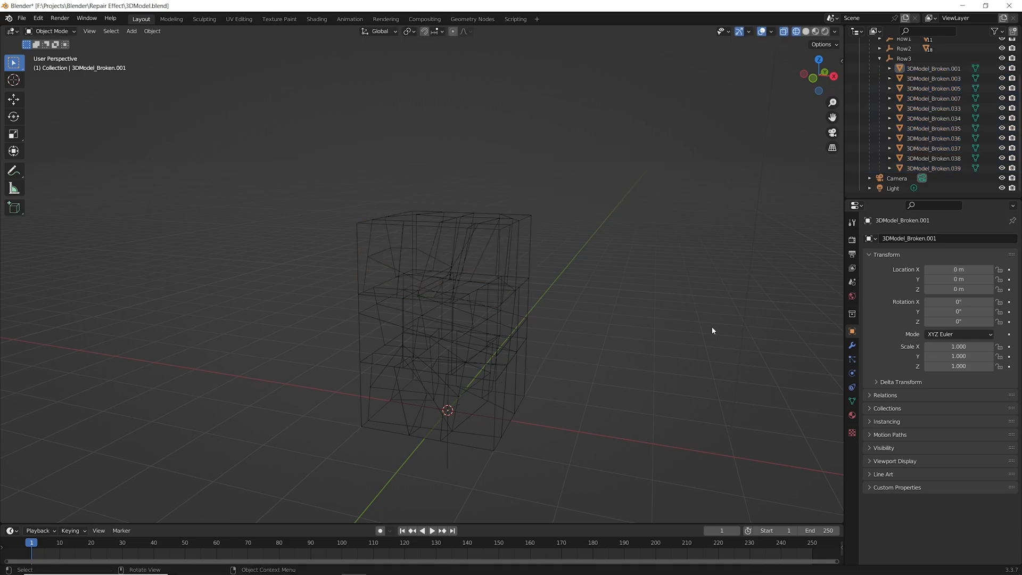
{"action": "middle_click_drag", "start_coordinate": [711, 326], "coordinate": [662, 329]}
{"action": "left_click", "coordinate": [878, 58]}
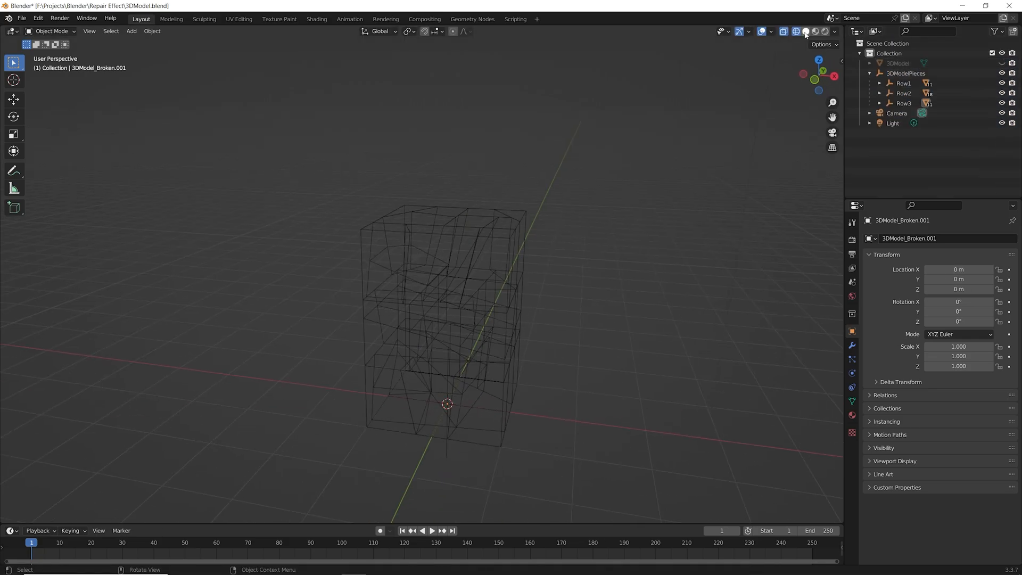
Return the viewport to solid shading and turn off X-ray.
{"action": "left_click", "coordinate": [806, 31]}
{"action": "left_click", "coordinate": [783, 31]}
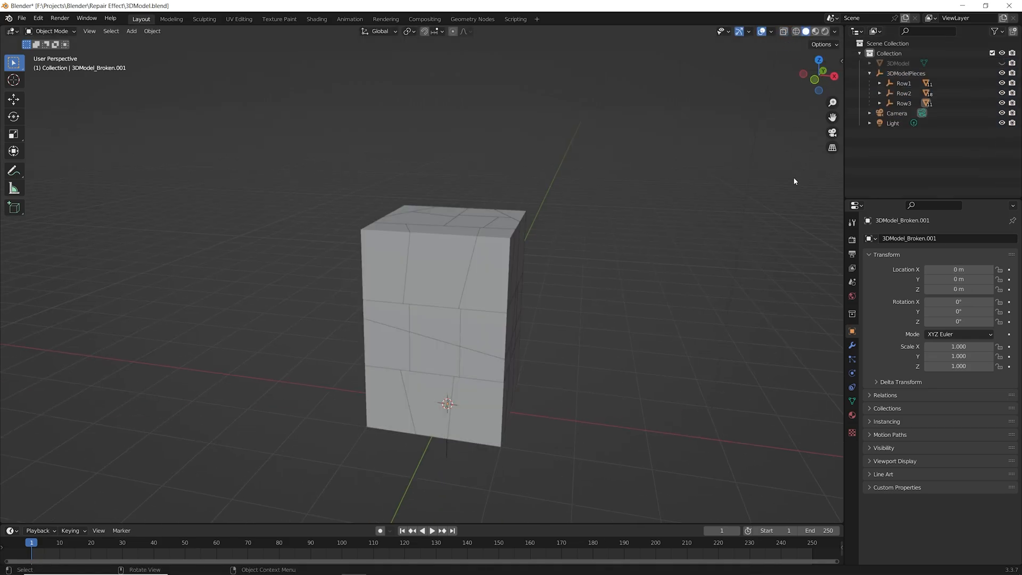
{"action": "middle_click_drag", "start_coordinate": [774, 279], "coordinate": [646, 434]}
{"action": "scroll", "coordinate": [639, 395], "scroll_direction": "down", "scroll_amount": 3}
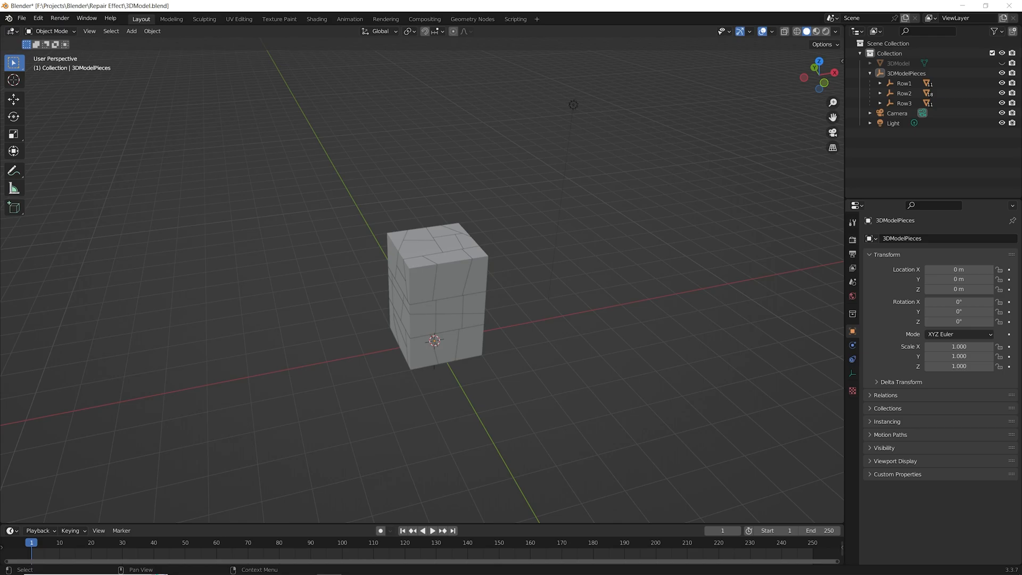
Check the origin of the 3DModel_Broken piece in Row1 with a cancelled trial rotation.
{"action": "left_click", "coordinate": [424, 283]}
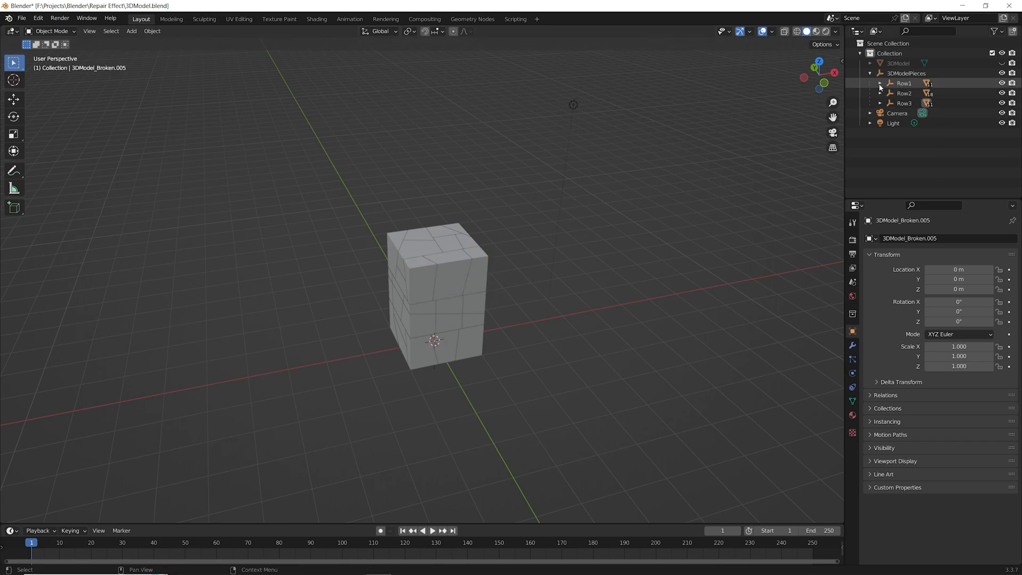
{"action": "left_click", "coordinate": [888, 73]}
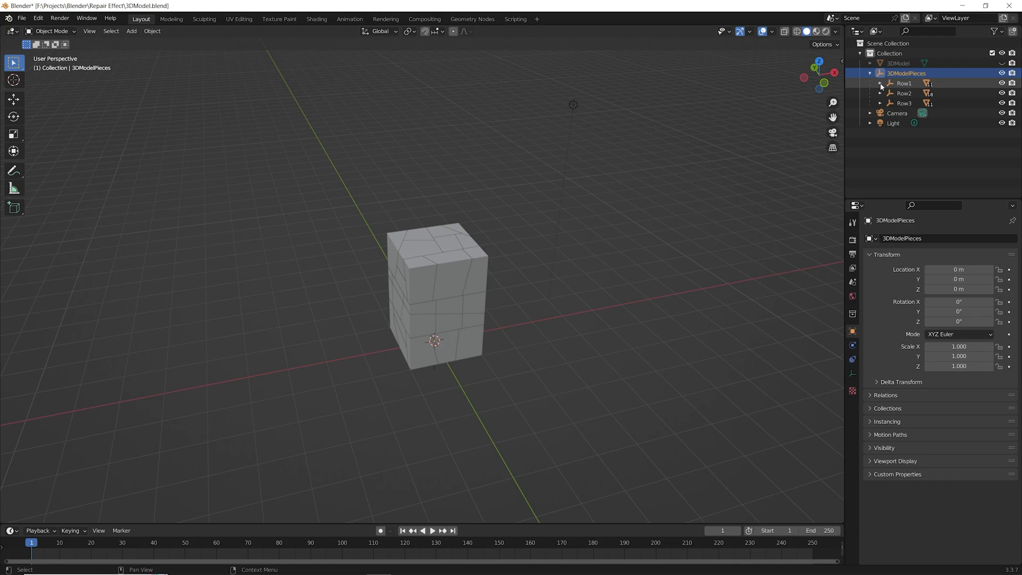
{"action": "left_click", "coordinate": [879, 83]}
{"action": "left_click", "coordinate": [920, 93]}
{"action": "middle_click_drag", "start_coordinate": [508, 421], "coordinate": [474, 379]}
{"action": "key", "text": "r"}
{"action": "right_click", "coordinate": [383, 320]}
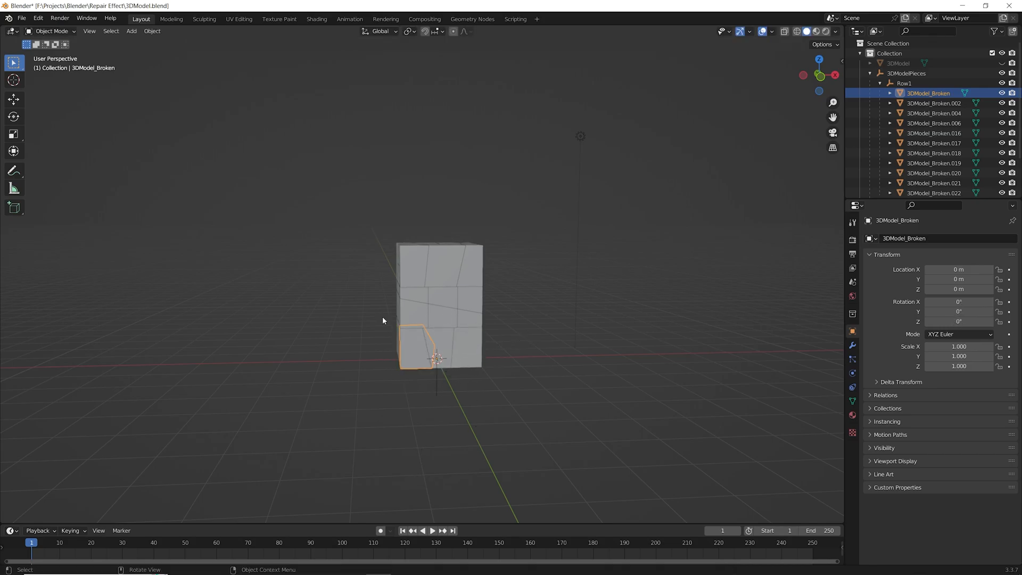
{"action": "middle_click_drag", "start_coordinate": [382, 316], "coordinate": [393, 352]}
Check the origins of two top-layer pieces with cancelled trial rotations.
{"action": "left_click", "coordinate": [420, 254]}
{"action": "middle_click_drag", "start_coordinate": [622, 302], "coordinate": [562, 296]}
{"action": "key", "text": "r"}
{"action": "right_click", "coordinate": [615, 299]}
{"action": "left_click", "coordinate": [447, 252]}
{"action": "key", "text": "r"}
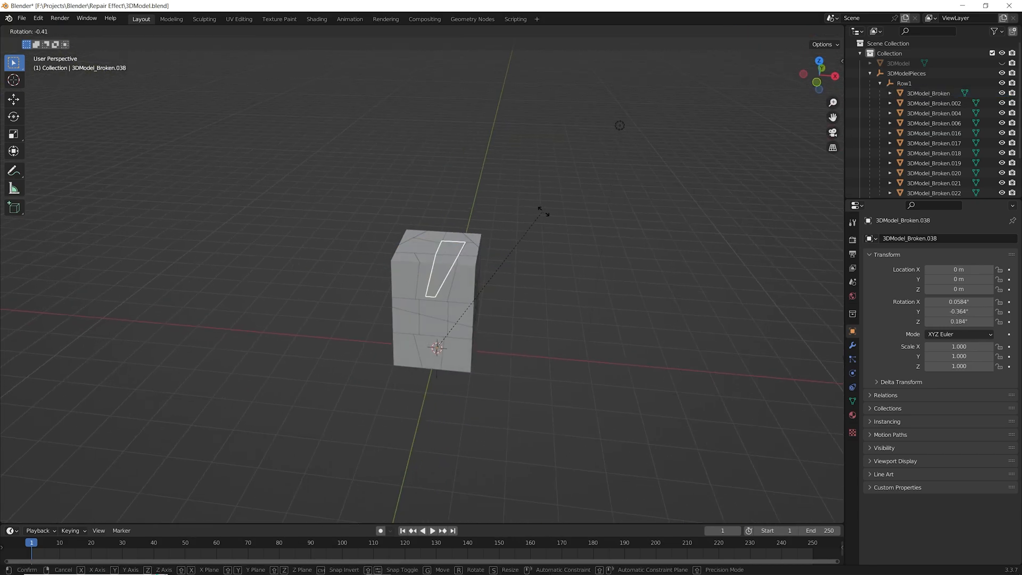
{"action": "right_click", "coordinate": [582, 264]}
{"action": "middle_click_drag", "start_coordinate": [582, 262], "coordinate": [639, 242]}
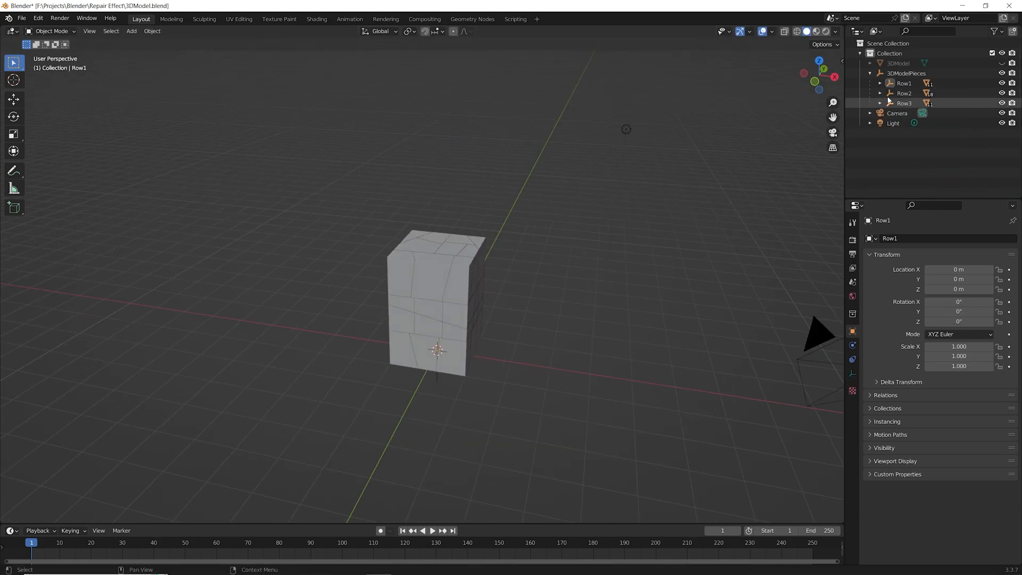
Expand Row1 and select all of its pieces.
{"action": "left_click", "coordinate": [880, 83]}
{"action": "left_click", "coordinate": [921, 93]}
{"action": "scroll", "coordinate": [931, 128], "scroll_direction": "down", "scroll_amount": 3}
{"action": "left_click", "coordinate": [934, 149], "text": "shift"}
Expand Row2 and add all of its pieces, 3DModel_Broken.008 through 3DModel_Broken.032, to the selection.
{"action": "left_click", "coordinate": [879, 158]}
{"action": "scroll", "coordinate": [933, 142], "scroll_direction": "down", "scroll_amount": 2}
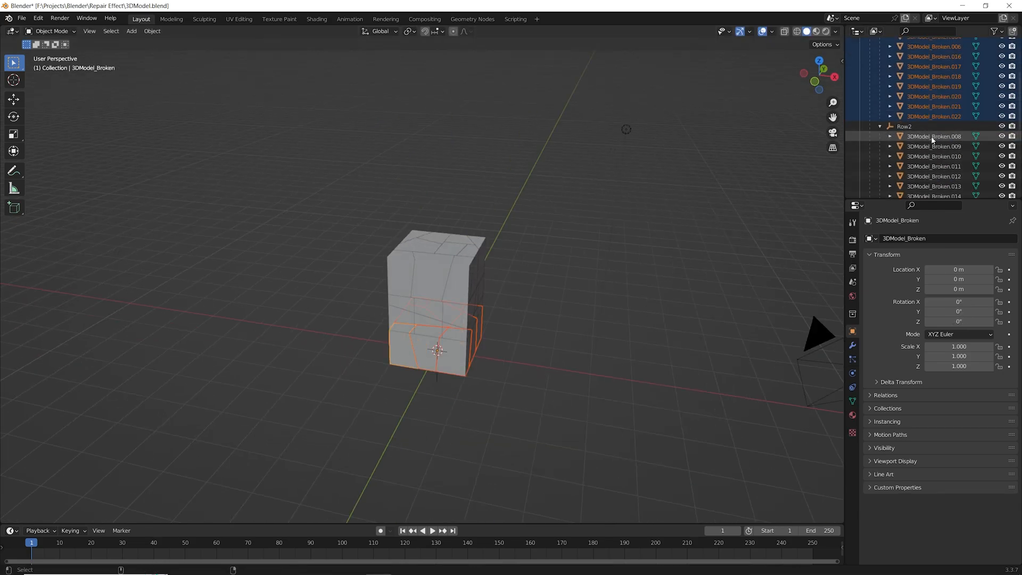
{"action": "left_click", "coordinate": [933, 138], "text": "ctrl"}
{"action": "scroll", "coordinate": [933, 139], "scroll_direction": "down", "scroll_amount": 3}
{"action": "left_click", "coordinate": [940, 157], "text": "ctrl"}
{"action": "scroll", "coordinate": [944, 154], "scroll_direction": "down", "scroll_amount": 5}
{"action": "left_click", "coordinate": [957, 151], "text": "ctrl"}
{"action": "left_click", "coordinate": [953, 178], "text": "ctrl"}
{"action": "scroll", "coordinate": [945, 165], "scroll_direction": "down", "scroll_amount": 2}
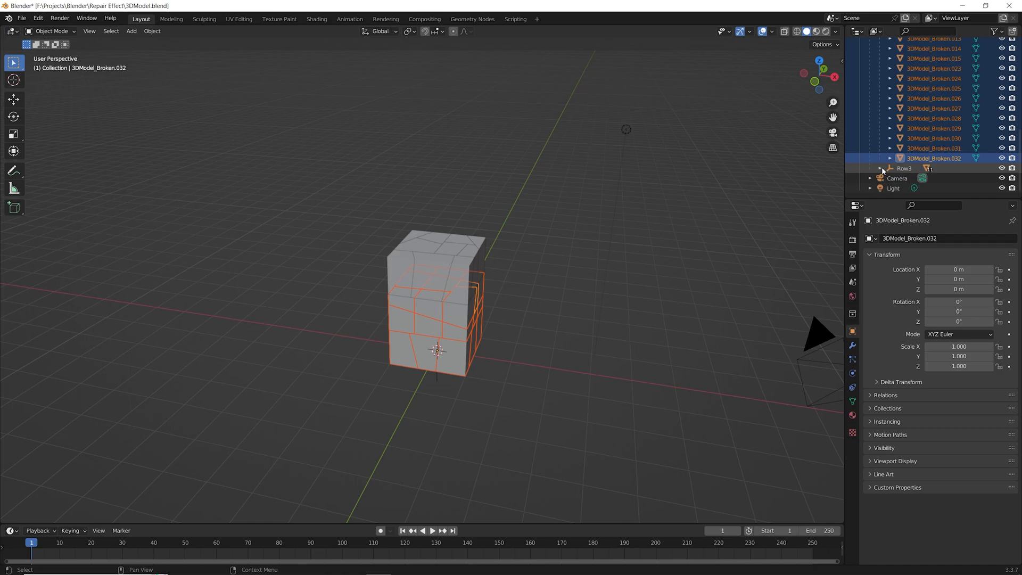
Expand Row3 and add all of its pieces through 3DModel_Broken.039 to the selection.
{"action": "left_click", "coordinate": [881, 168]}
{"action": "scroll", "coordinate": [926, 160], "scroll_direction": "down", "scroll_amount": 5}
{"action": "left_click", "coordinate": [938, 83], "text": "ctrl"}
{"action": "left_click", "coordinate": [941, 143], "text": "ctrl"}
{"action": "left_click", "coordinate": [939, 183], "text": "ctrl"}
{"action": "scroll", "coordinate": [922, 136], "scroll_direction": "up", "scroll_amount": 6}
{"action": "scroll", "coordinate": [921, 134], "scroll_direction": "up", "scroll_amount": 5}
{"action": "middle_click_drag", "start_coordinate": [538, 223], "coordinate": [484, 239]}
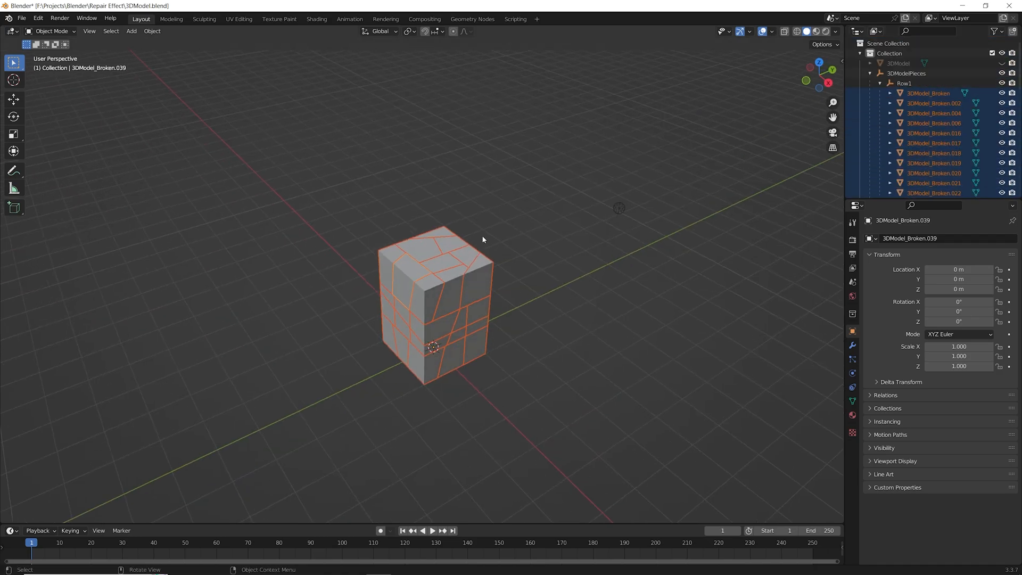
Set the origin of all selected pieces to their geometry and clear the selection.
{"action": "right_click", "coordinate": [440, 258]}
{"action": "mouse_move", "coordinate": [399, 314]}
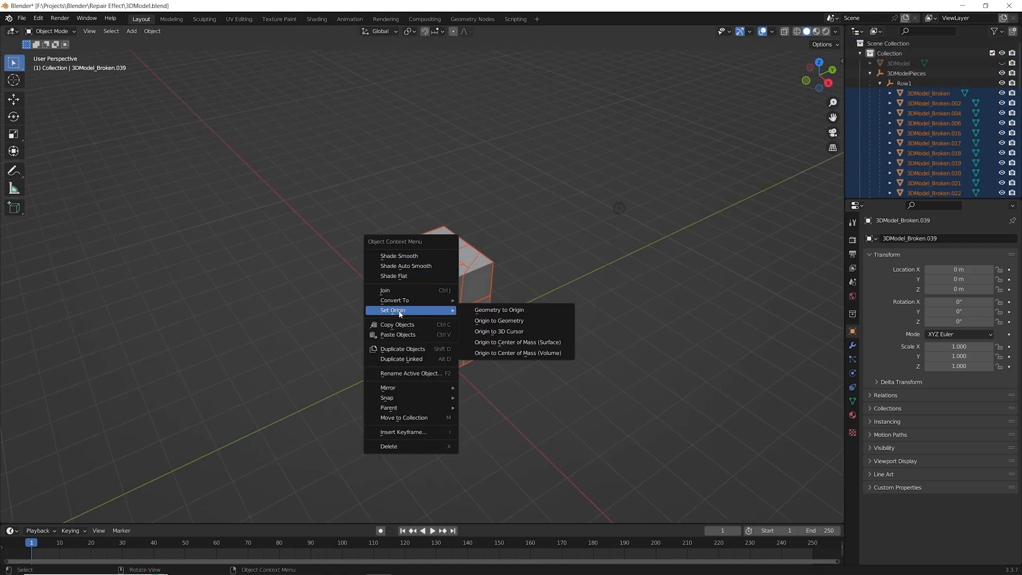
{"action": "left_click", "coordinate": [503, 321]}
{"action": "middle_click_drag", "start_coordinate": [512, 323], "coordinate": [456, 395]}
{"action": "left_click", "coordinate": [666, 285]}
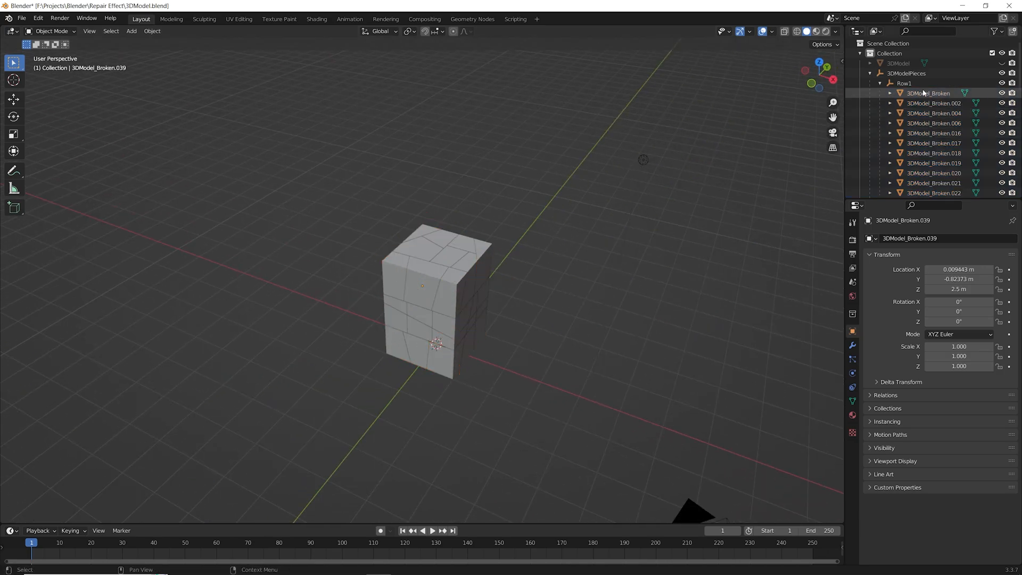
Check the new origins of 3DModel_Broken and a top-layer piece with cancelled trial rotations.
{"action": "left_click", "coordinate": [923, 93]}
{"action": "middle_click_drag", "start_coordinate": [543, 309], "coordinate": [512, 325]}
{"action": "key", "text": "r"}
{"action": "right_click", "coordinate": [436, 268]}
{"action": "left_click", "coordinate": [436, 268]}
{"action": "key", "text": "r"}
{"action": "right_click", "coordinate": [558, 355]}
Check the new origins of another top-layer piece and the middle-layer piece 3DModel_Broken.024 with cancelled trial rotations.
{"action": "left_click", "coordinate": [424, 269]}
{"action": "middle_click_drag", "start_coordinate": [630, 315], "coordinate": [628, 285]}
{"action": "key", "text": "r"}
{"action": "right_click", "coordinate": [580, 150]}
{"action": "middle_click_drag", "start_coordinate": [580, 149], "coordinate": [426, 157]}
{"action": "left_click", "coordinate": [388, 311]}
{"action": "key", "text": "r"}
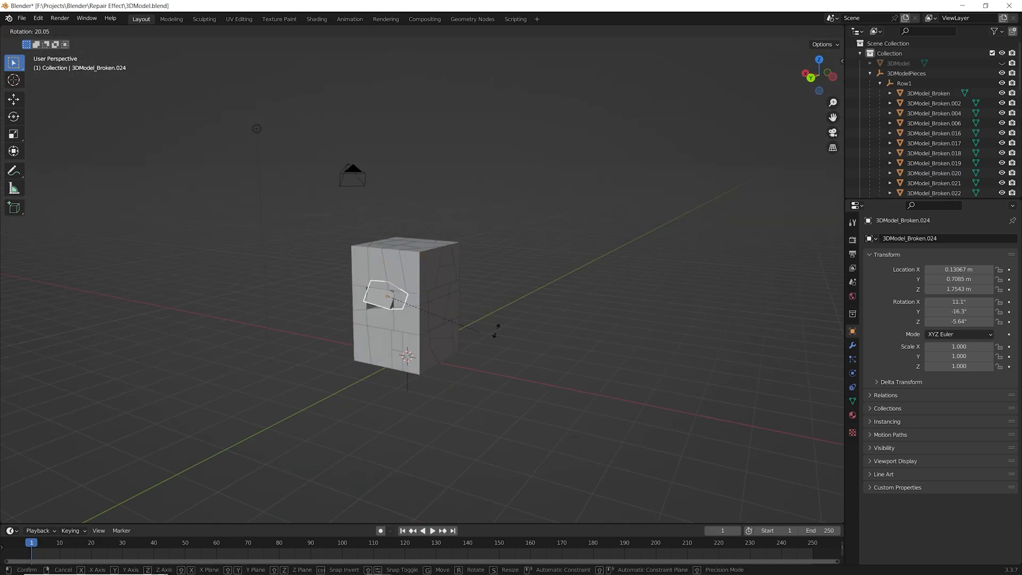
{"action": "right_click", "coordinate": [495, 330]}
{"action": "middle_click_drag", "start_coordinate": [735, 269], "coordinate": [571, 333]}
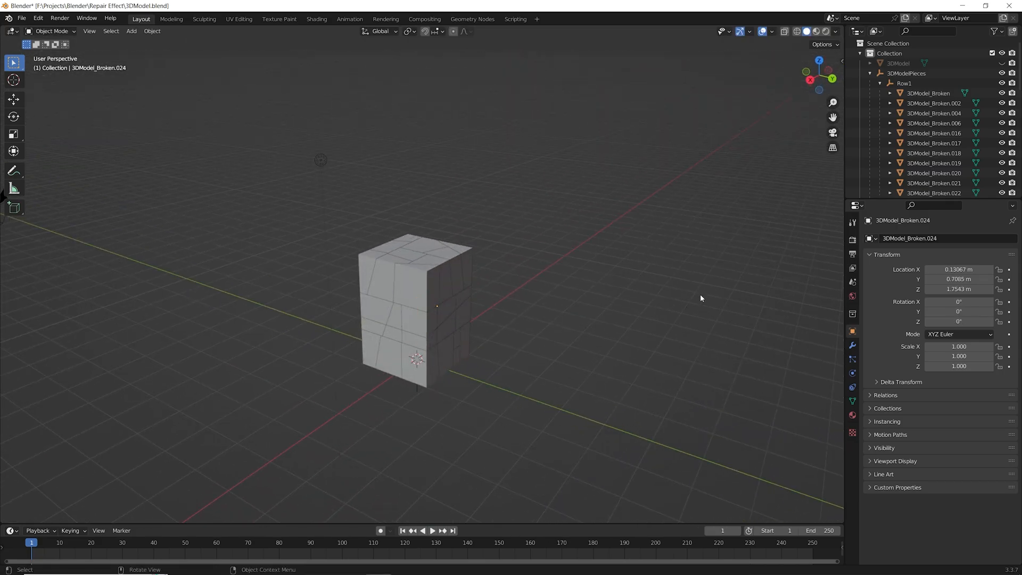
{"action": "middle_click_drag", "start_coordinate": [701, 297], "coordinate": [688, 291]}
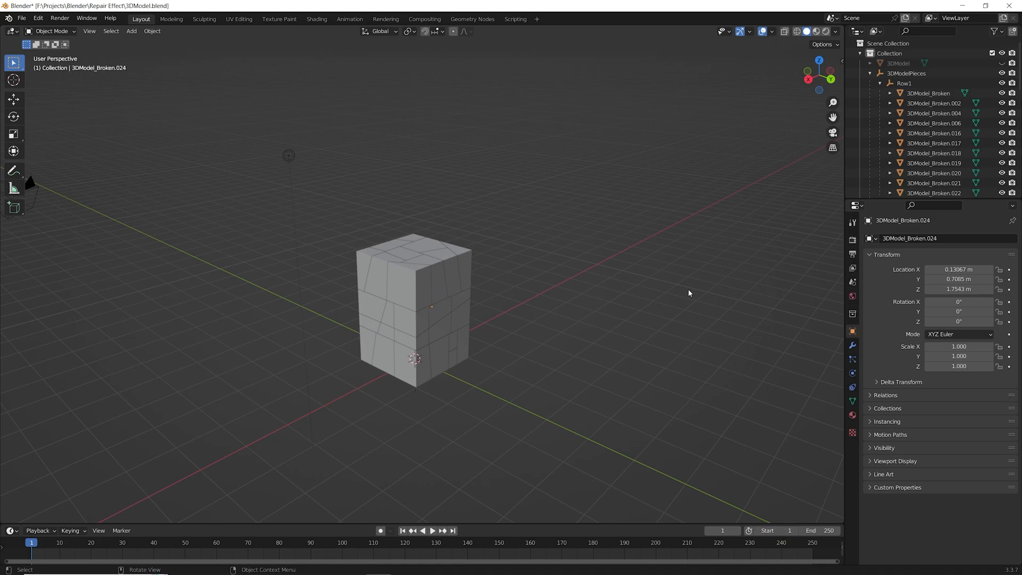
Select 3DModelPieces together with its whole hierarchy of row empties and pieces, down to 3DModel_Broken.039.
{"action": "left_click", "coordinate": [915, 93]}
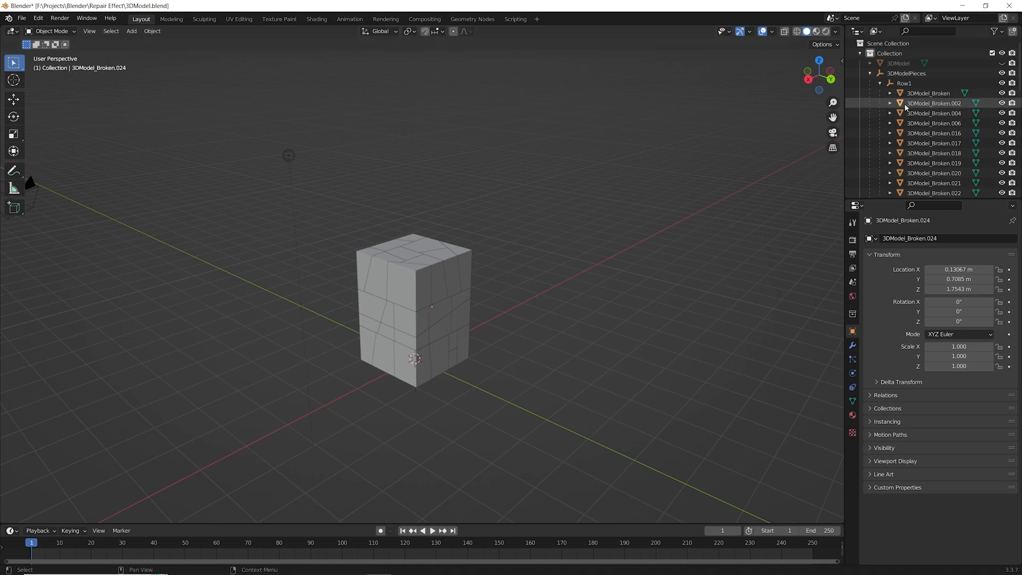
{"action": "left_click", "coordinate": [910, 75]}
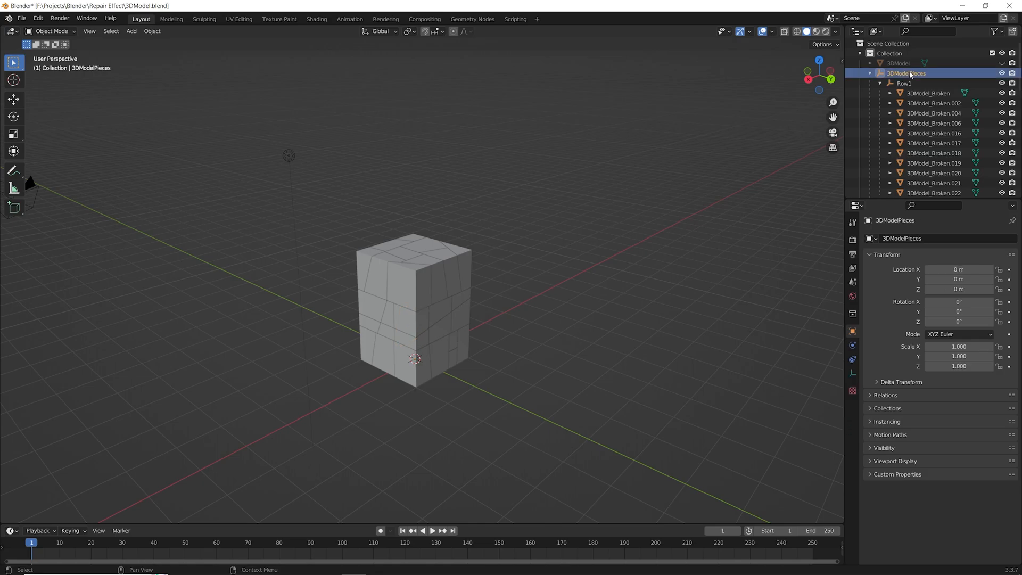
{"action": "scroll", "coordinate": [911, 107], "scroll_direction": "down", "scroll_amount": 10}
{"action": "left_click", "coordinate": [913, 167], "text": "shift"}
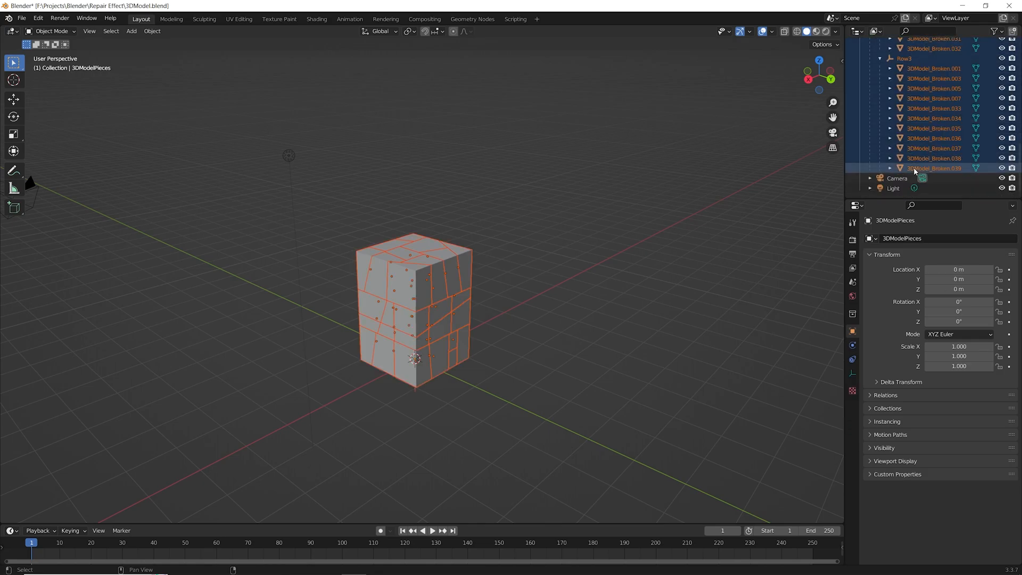
{"action": "scroll", "coordinate": [905, 161], "scroll_direction": "up", "scroll_amount": 10}
{"action": "scroll", "coordinate": [933, 85], "scroll_direction": "down", "scroll_amount": 10}
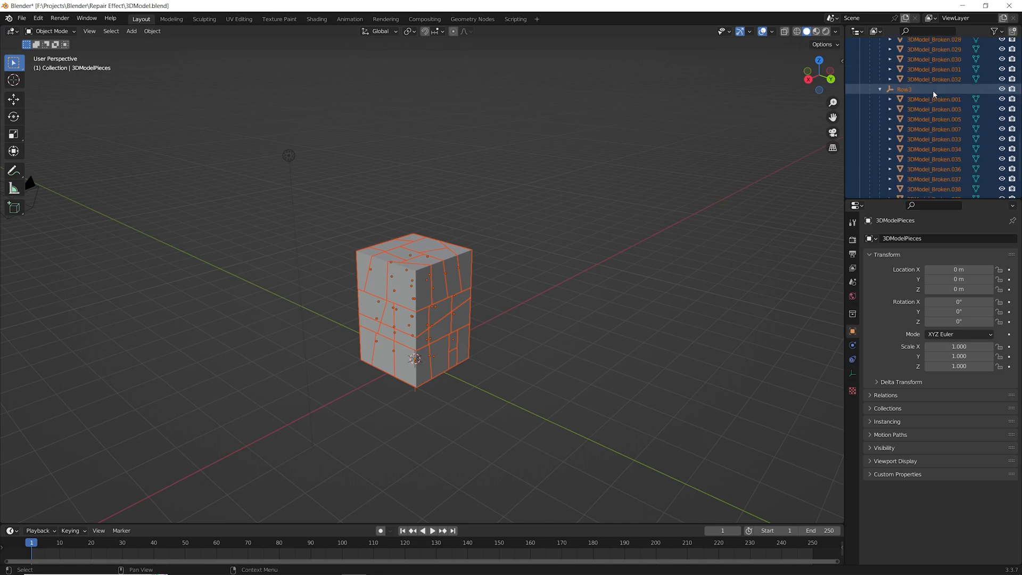
Set up an FBX export limited to selected objects and the Empty and Mesh object types, with Z Forward as the forward axis.
{"action": "left_click", "coordinate": [23, 19]}
{"action": "mouse_move", "coordinate": [85, 163]}
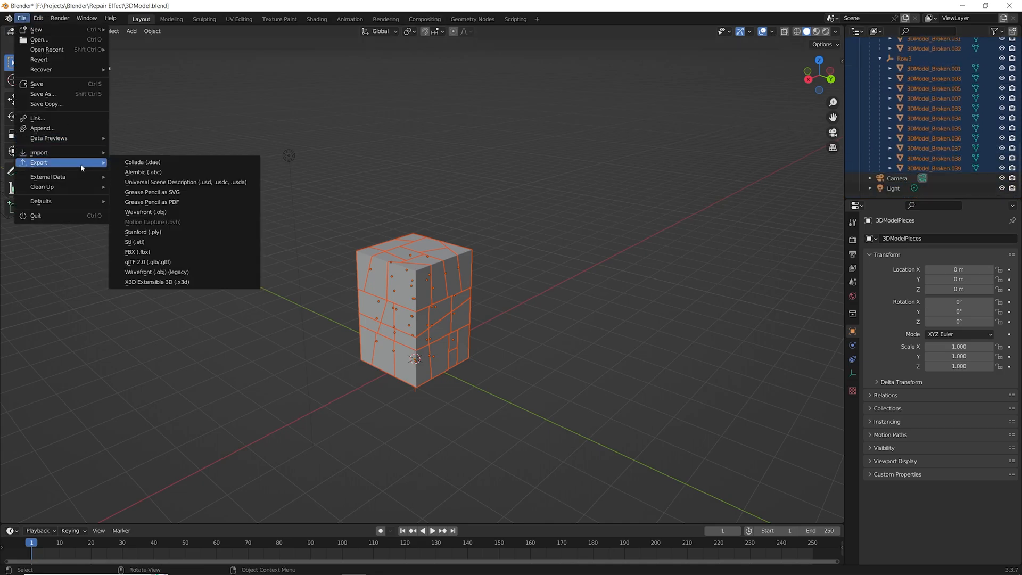
{"action": "left_click", "coordinate": [262, 251]}
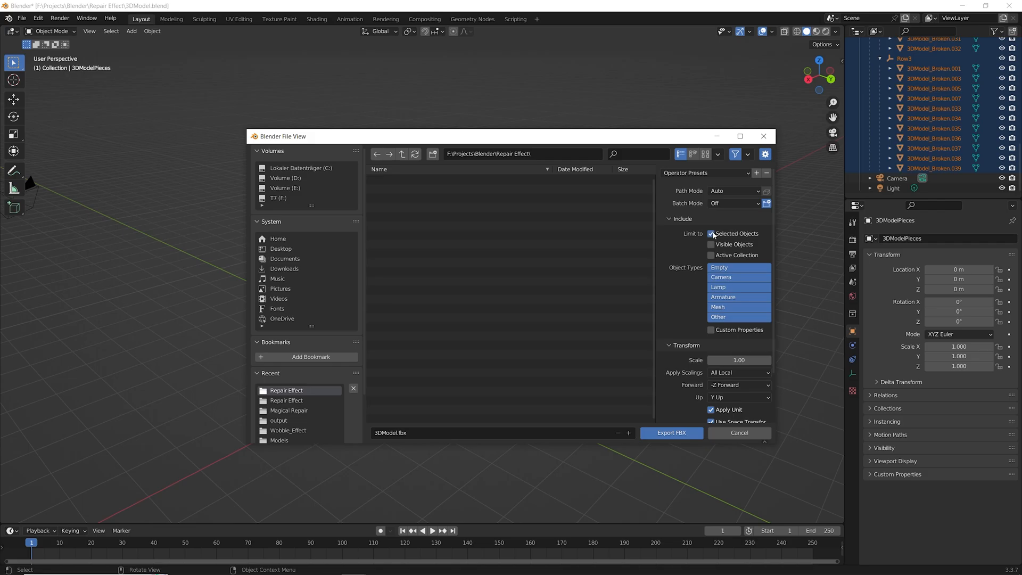
{"action": "left_click", "coordinate": [717, 270]}
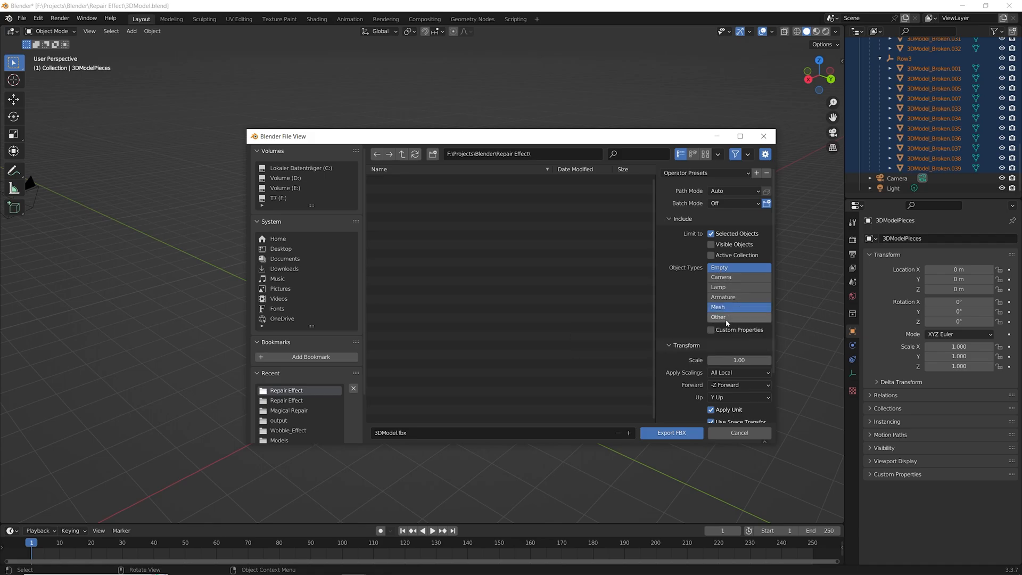
{"action": "left_click", "coordinate": [767, 385]}
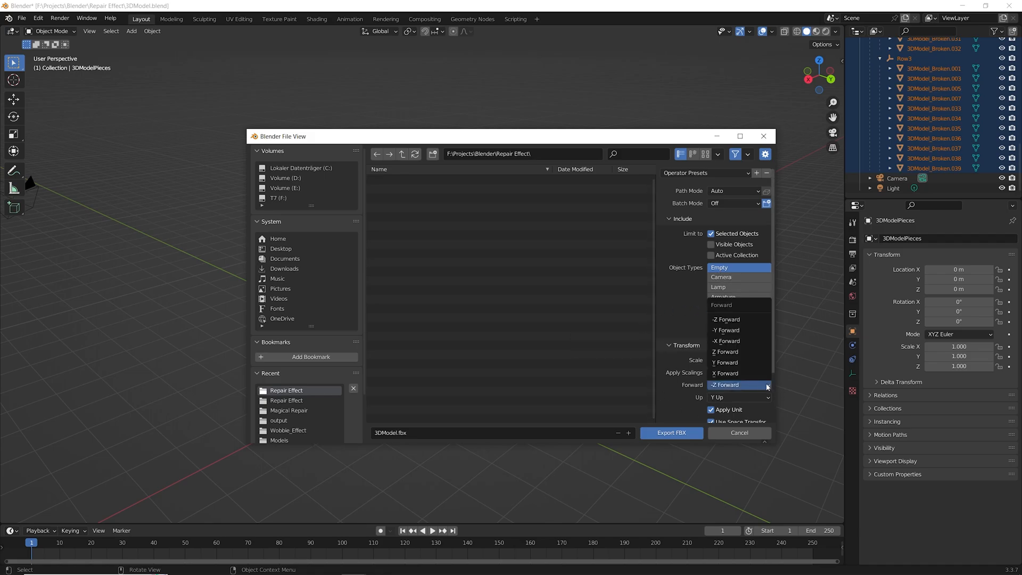
{"action": "left_click", "coordinate": [751, 351]}
Name the export file 3DModelBroken.fbx and export the selected pieces hierarchy to the Repair Effect folder.
{"action": "left_click", "coordinate": [409, 433]}
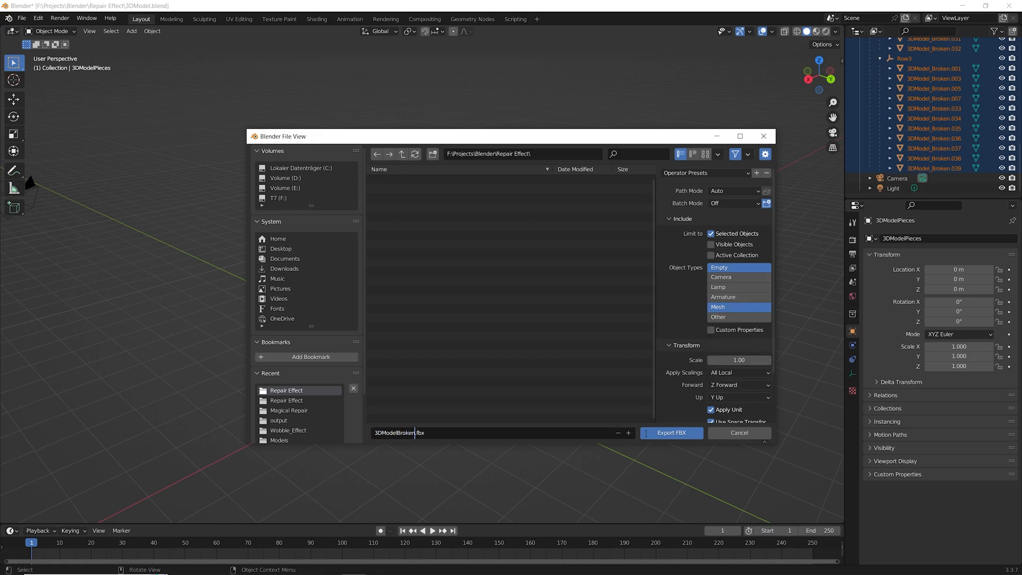
{"action": "type", "text": "Broken"}
{"action": "left_click", "coordinate": [681, 432]}
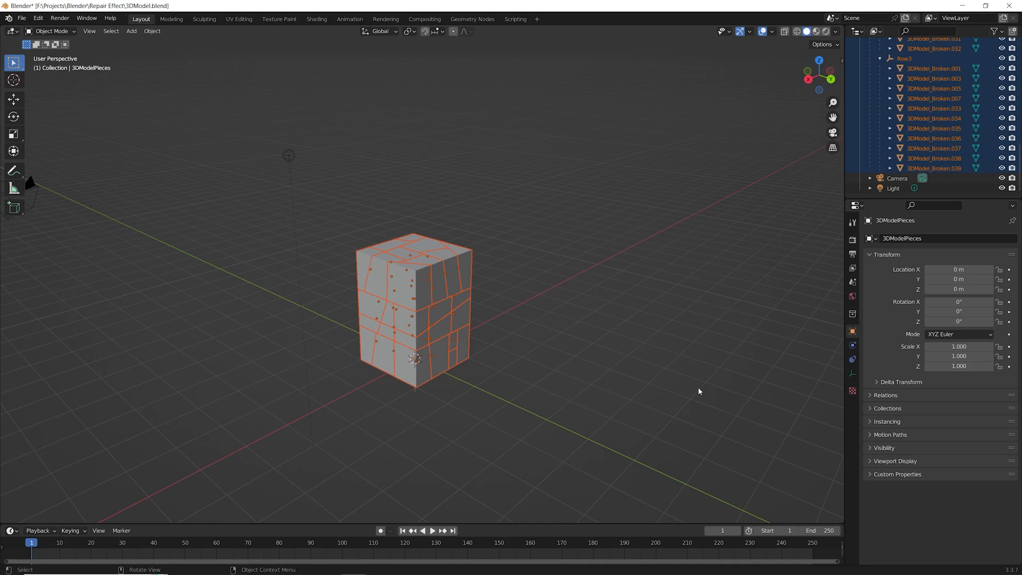
Unhide the original 3DModel and keep it as the only selected object, with the 3DModelPieces hierarchy collapsed.
{"action": "scroll", "coordinate": [918, 157], "scroll_direction": "up", "scroll_amount": 10}
{"action": "left_click", "coordinate": [924, 152]}
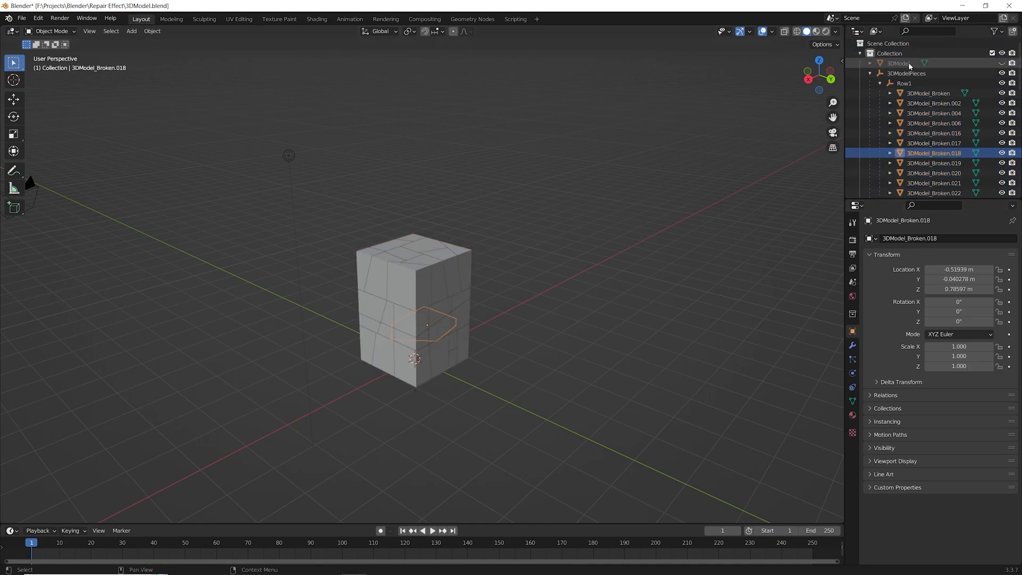
{"action": "left_click", "coordinate": [909, 64]}
{"action": "key", "text": "alt+h"}
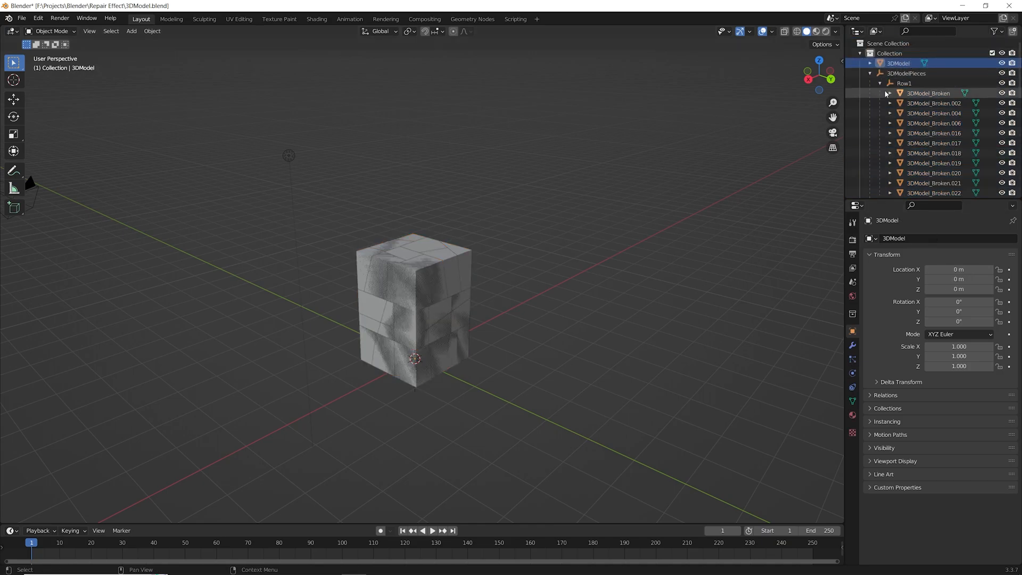
{"action": "left_click", "coordinate": [870, 74]}
{"action": "left_click", "coordinate": [910, 134]}
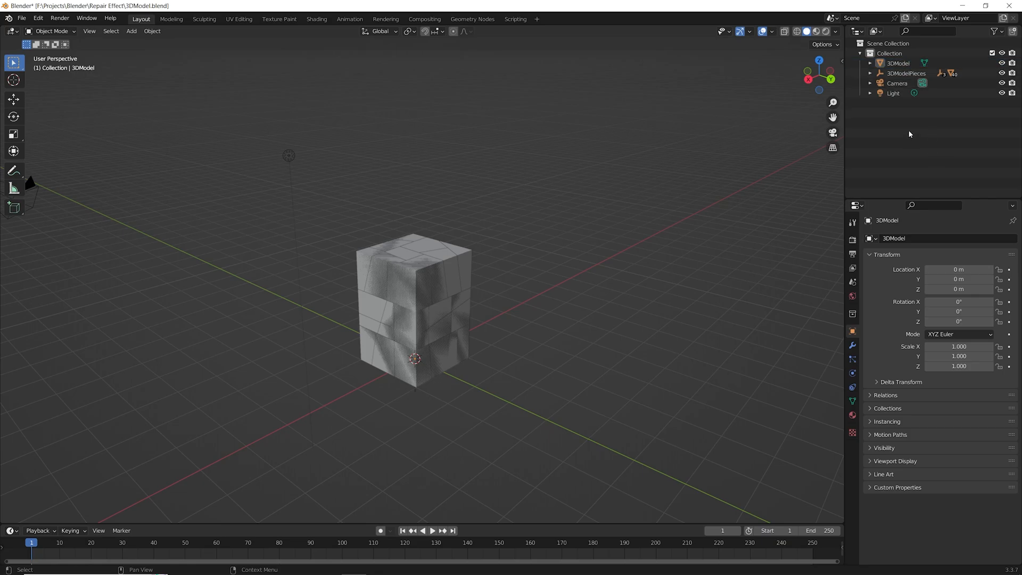
{"action": "key", "text": "ctrl+z"}
Export the selected 3DModel as 3DModel.fbx to the Repair Effect folder with the same FBX settings, and clear the selection.
{"action": "left_click", "coordinate": [22, 18]}
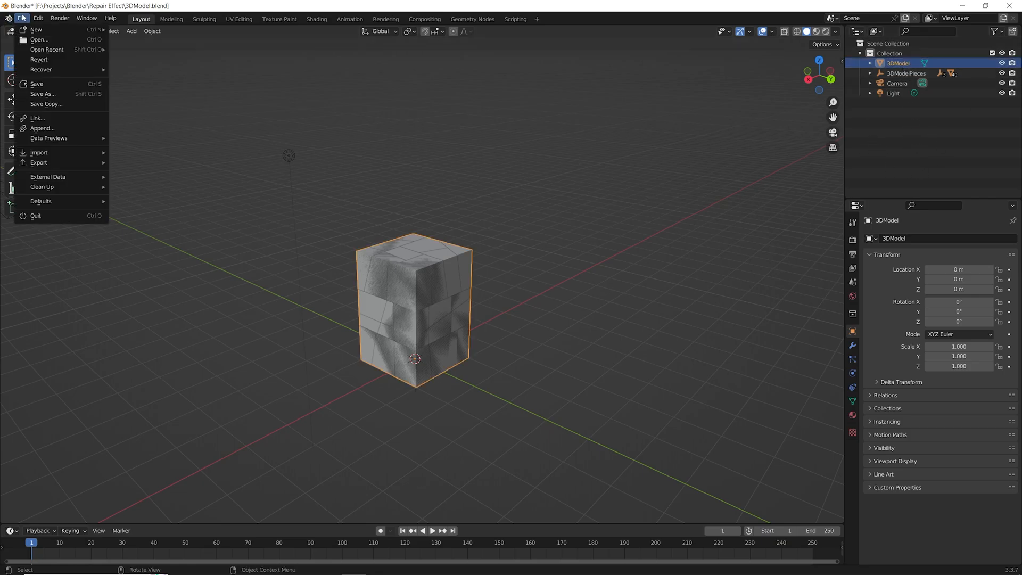
{"action": "mouse_move", "coordinate": [62, 162]}
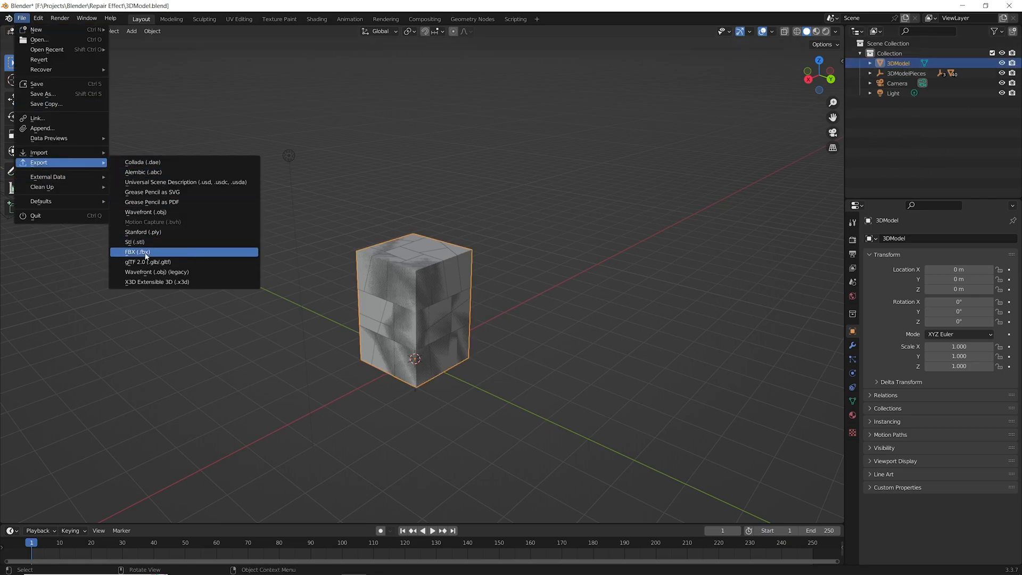
{"action": "left_click", "coordinate": [198, 251]}
{"action": "left_click", "coordinate": [417, 433]}
{"action": "left_click", "coordinate": [416, 432]}
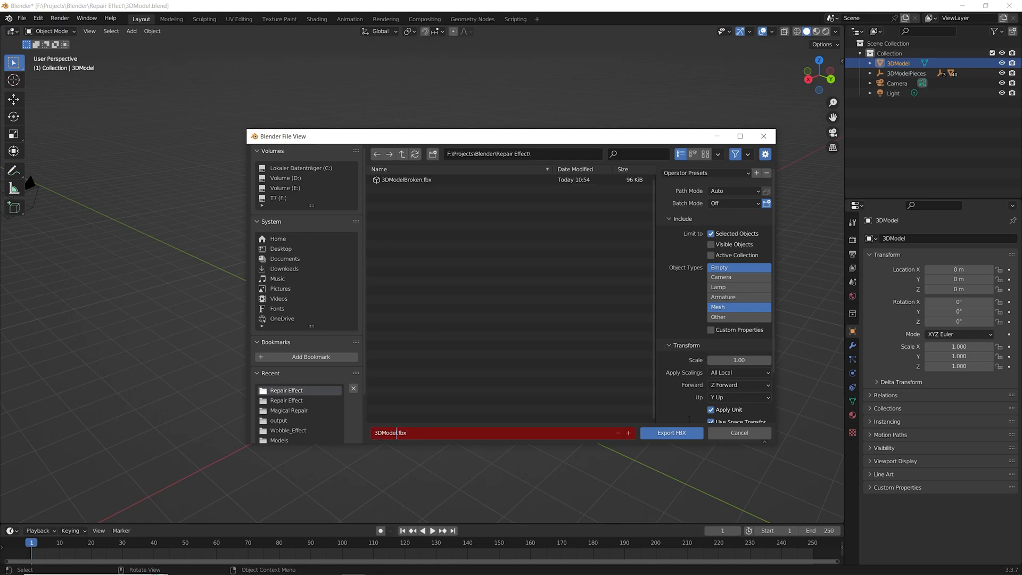
{"action": "left_click", "coordinate": [685, 412]}
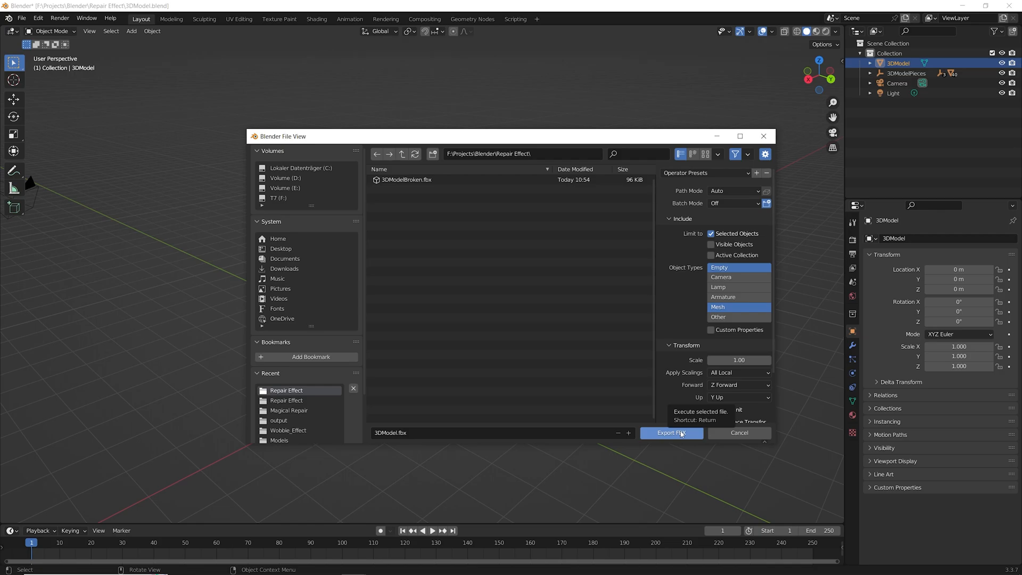
{"action": "left_click", "coordinate": [671, 433]}
{"action": "left_click", "coordinate": [960, 136]}
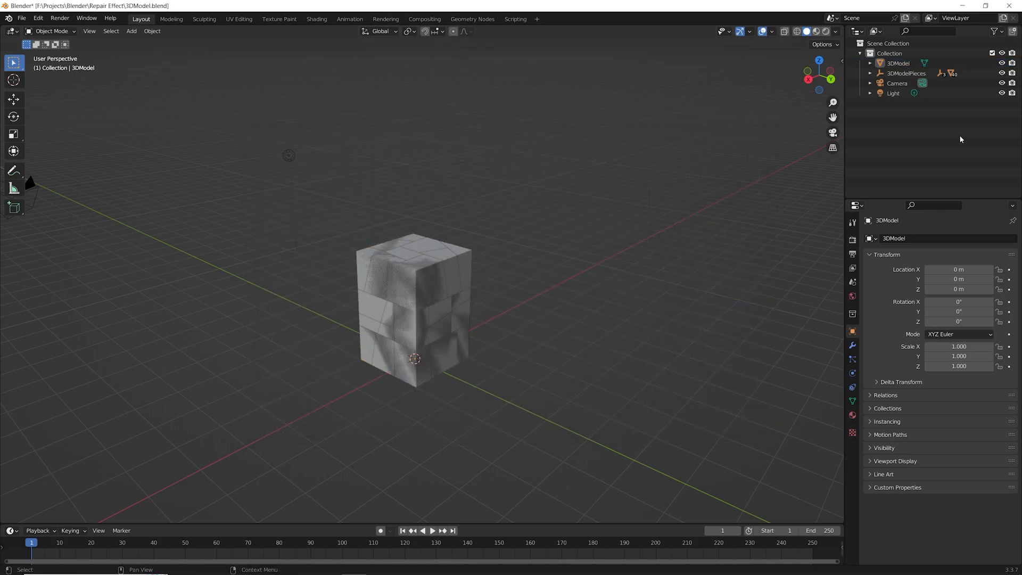